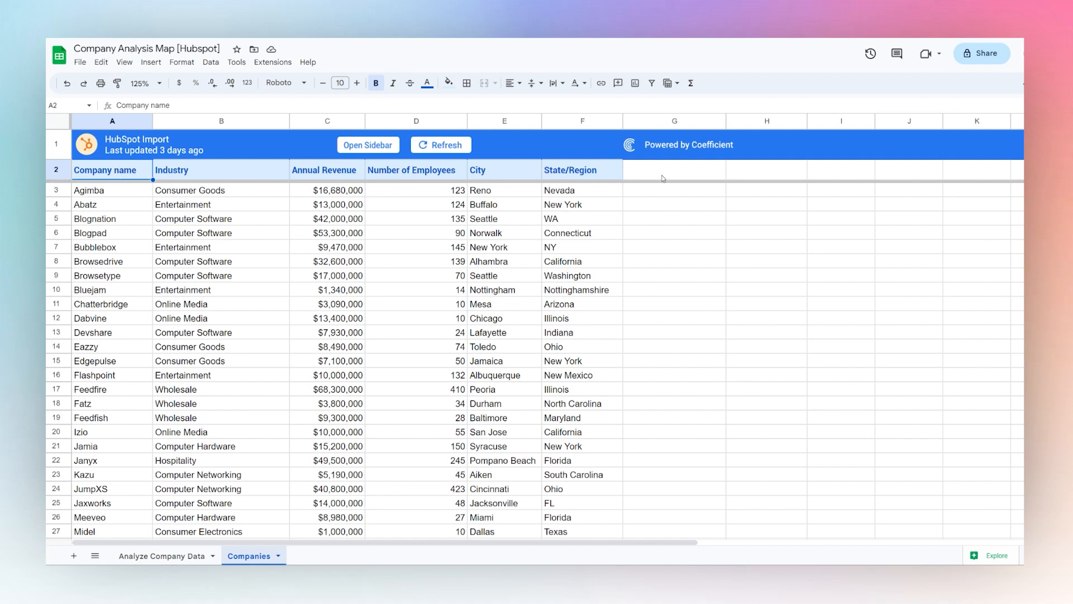
# Enter the column header "Revenue / Employee" in cell G2
pyautogui.moveTo(662, 178); pyautogui.dragTo(665, 304)
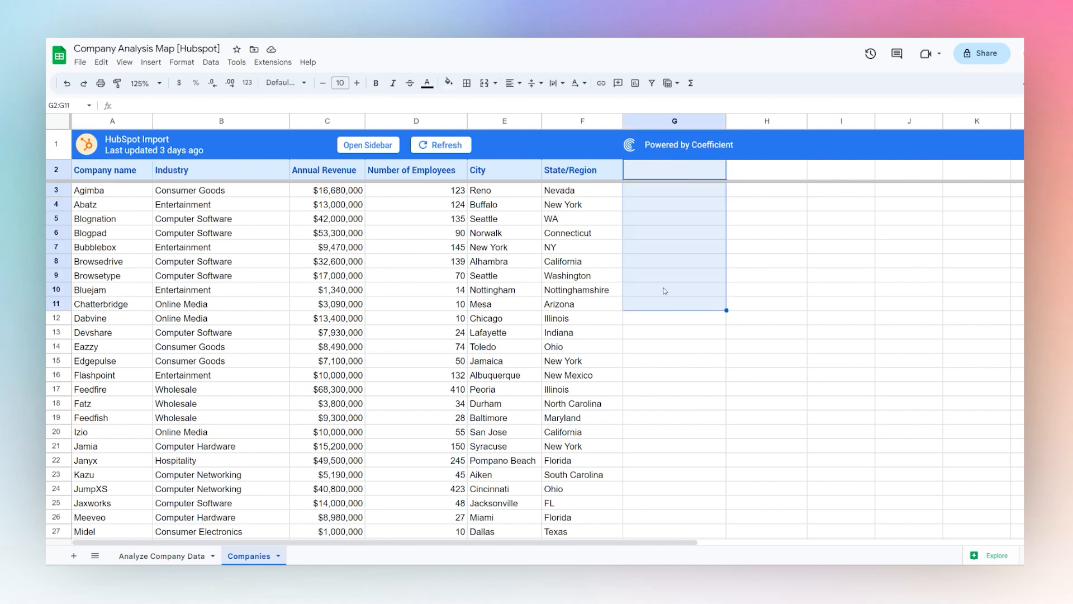
pyautogui.click(666, 172)
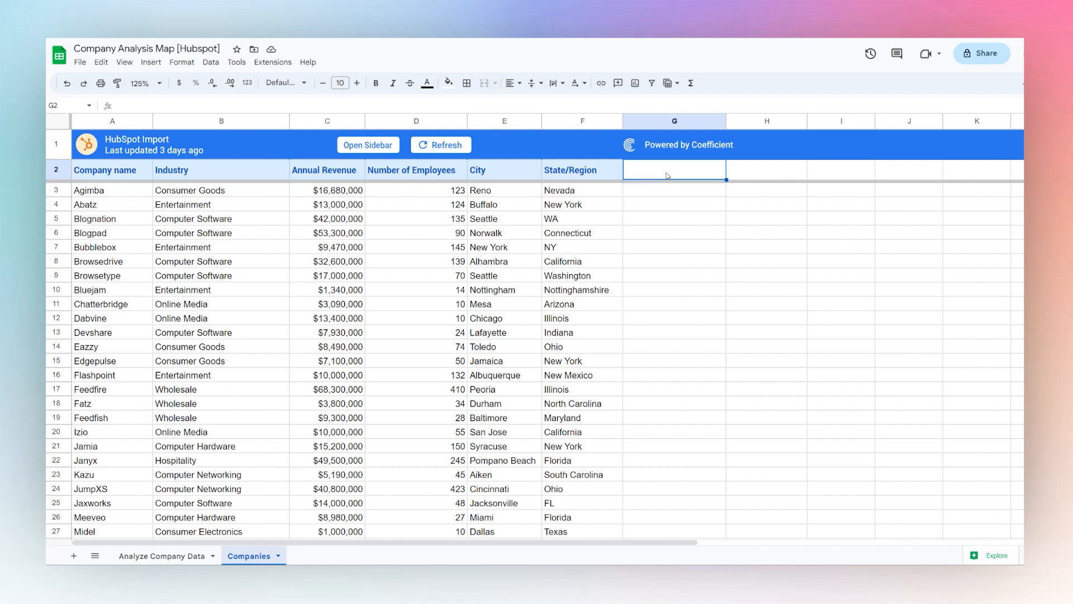
pyautogui.write('Revenue ')
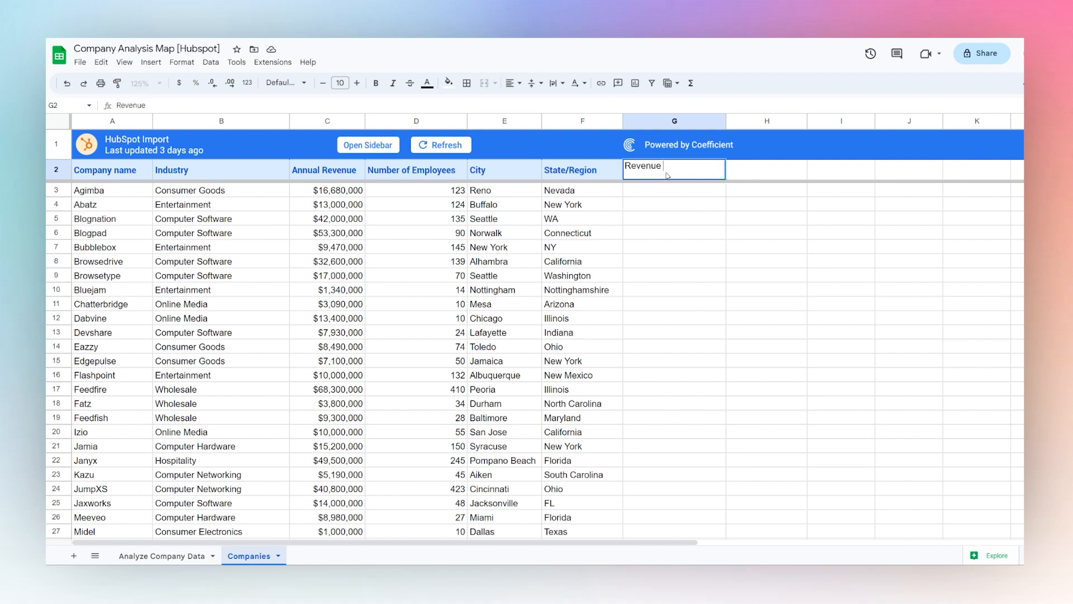
pyautogui.write('/ Employee')
pyautogui.press('Return')
# Calculate revenue per employee in G3 with =C3/D3 and apply the suggested autofill to the rest of the column
pyautogui.write('=')
pyautogui.click(354, 190)
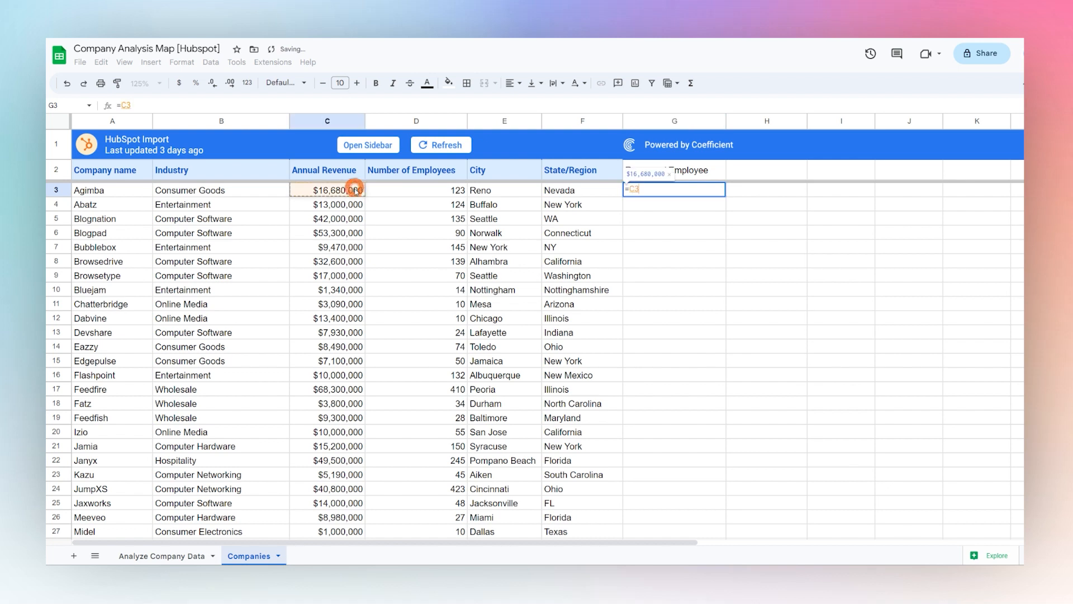
pyautogui.write('/')
pyautogui.click(412, 193)
pyautogui.press('Return')
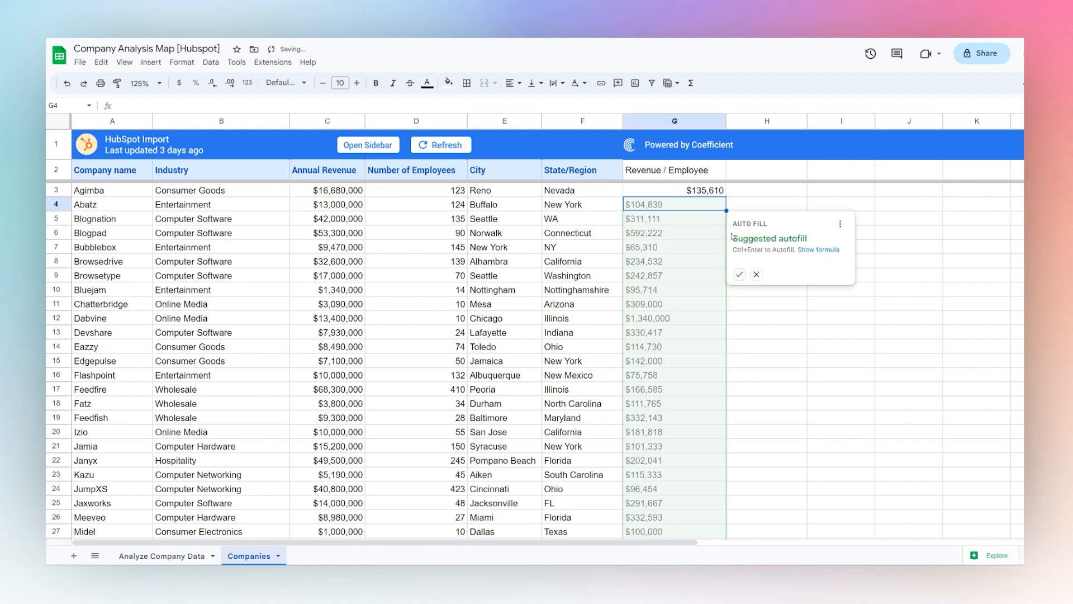
pyautogui.click(740, 275)
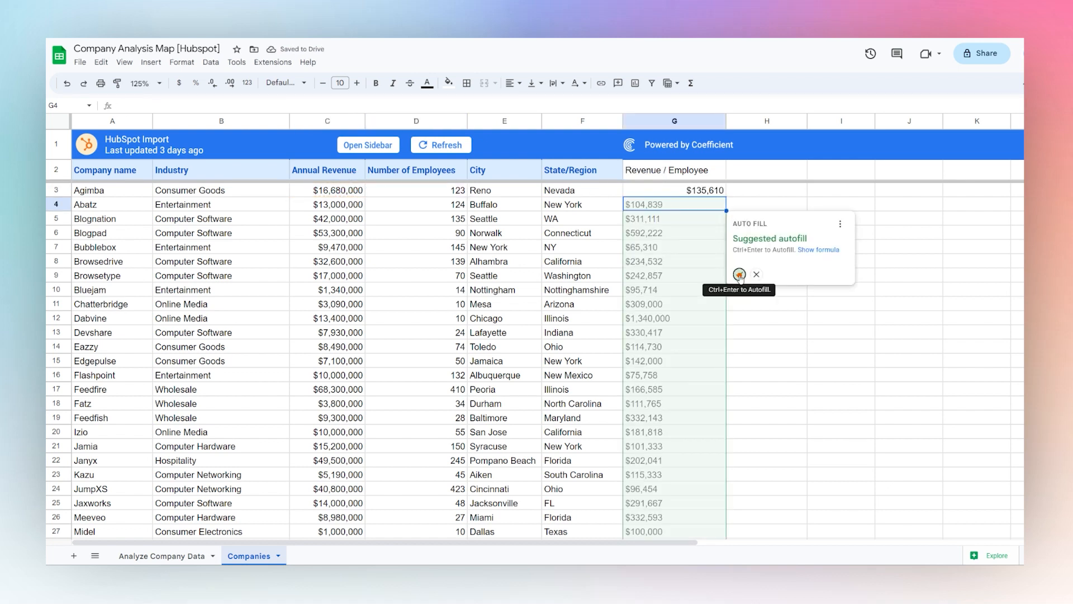
pyautogui.click(757, 177)
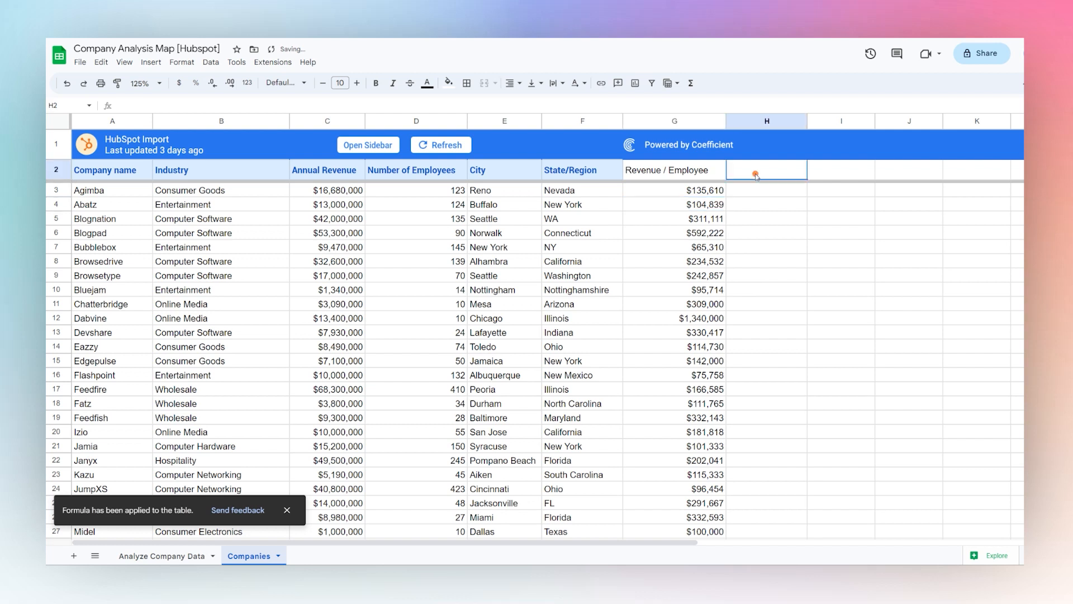
pyautogui.click(671, 123)
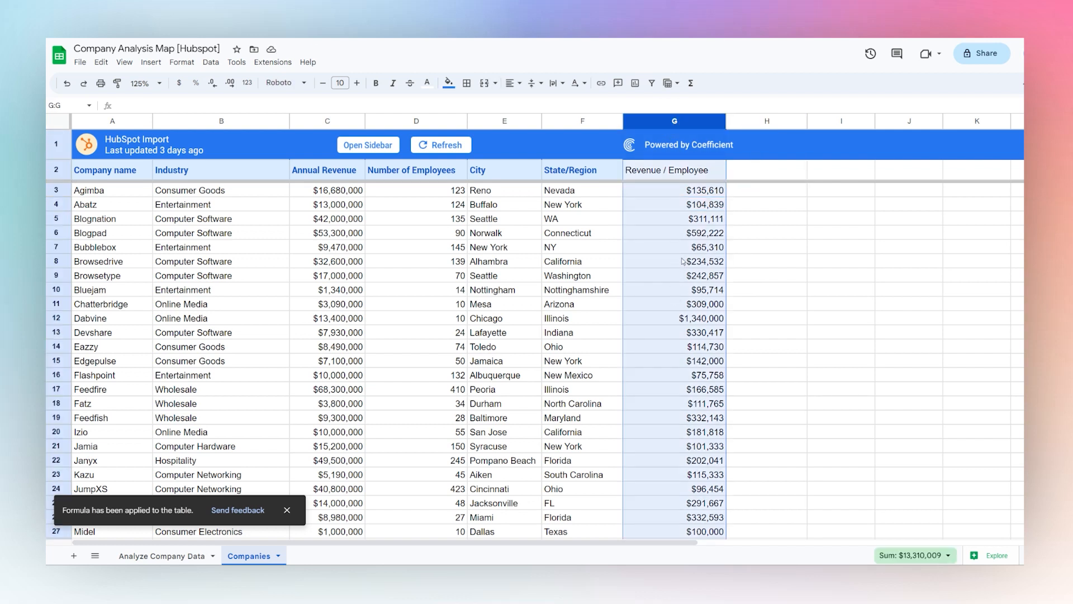
# Start an IFS formula in H3 whose first condition G3>1000000 returns "Super-High"
pyautogui.click(748, 192)
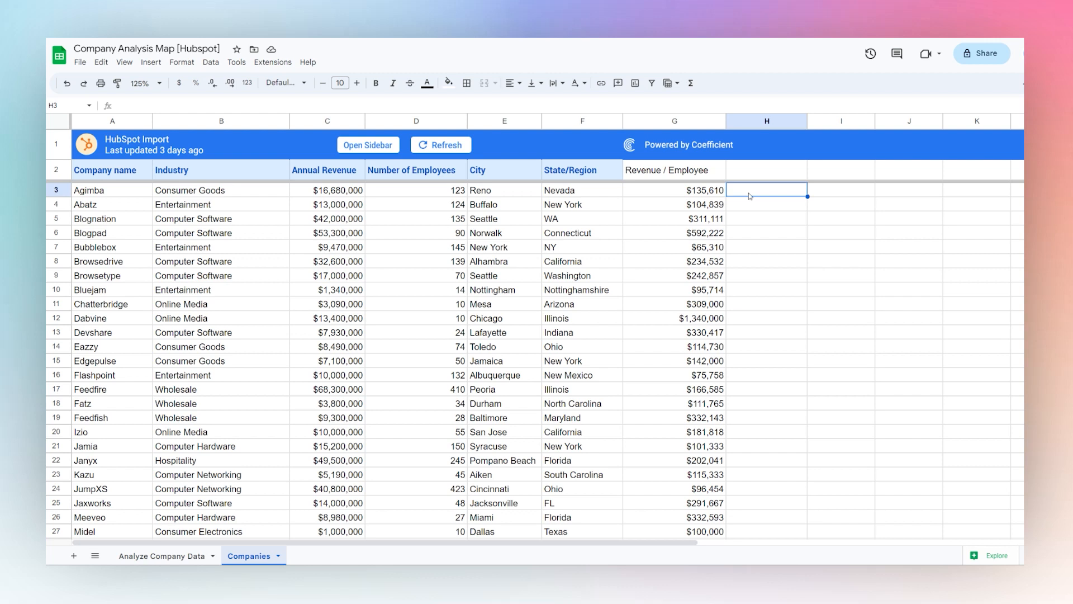
pyautogui.write('=IF(')
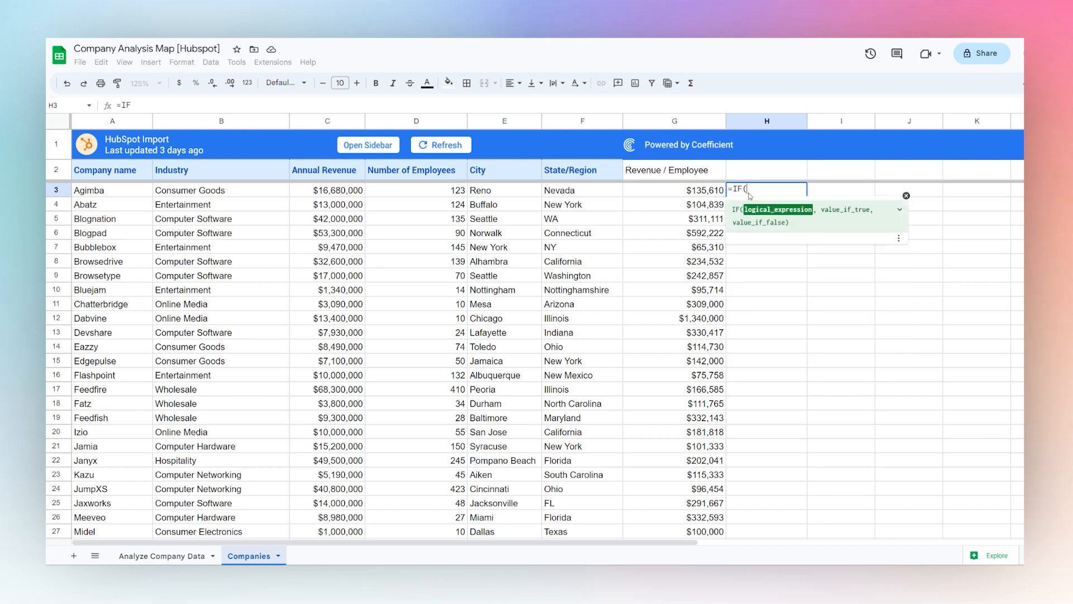
pyautogui.press('BackSpace')
pyautogui.write('S(')
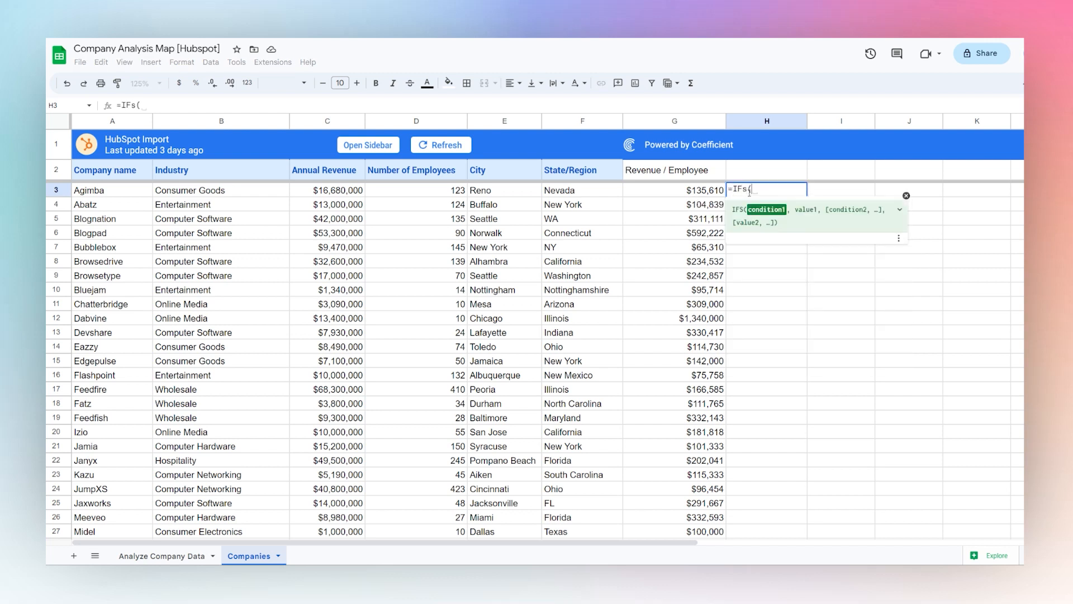
pyautogui.write('G')
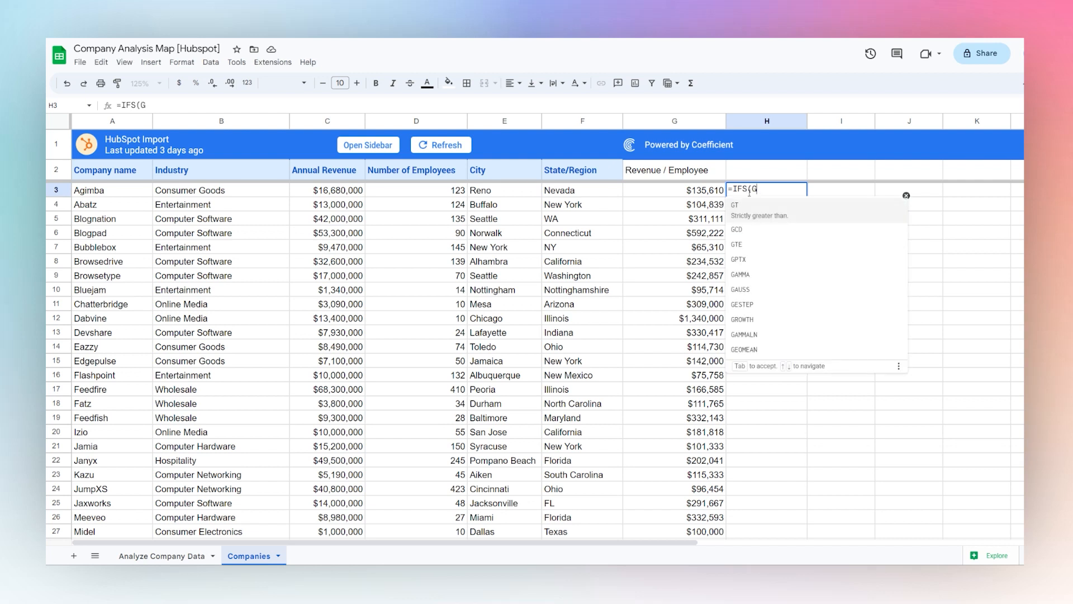
pyautogui.write('3>100')
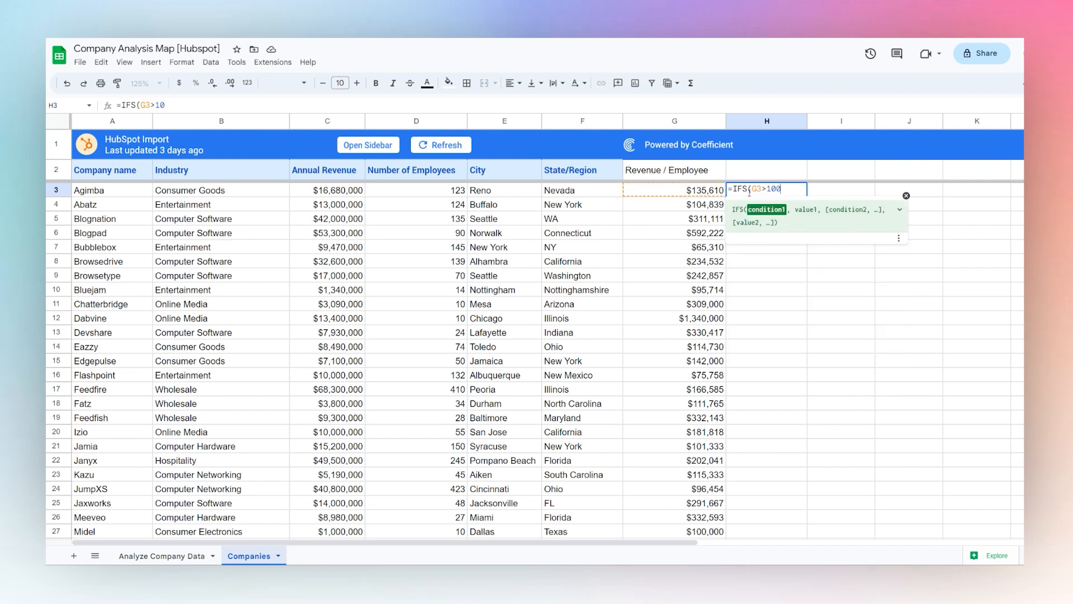
pyautogui.write('0000,"Su')
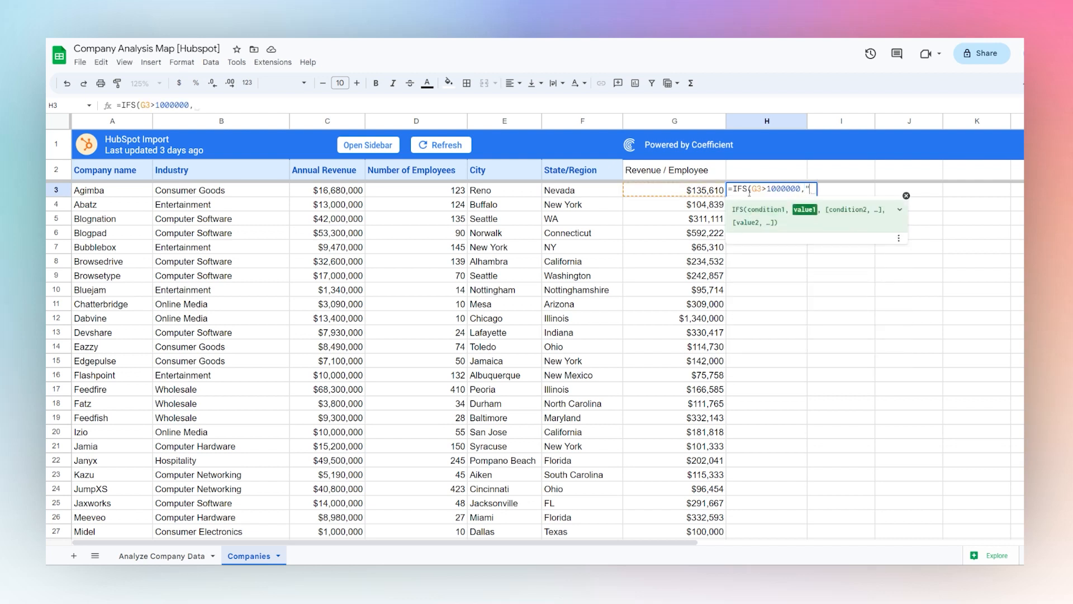
pyautogui.write('per-High"')
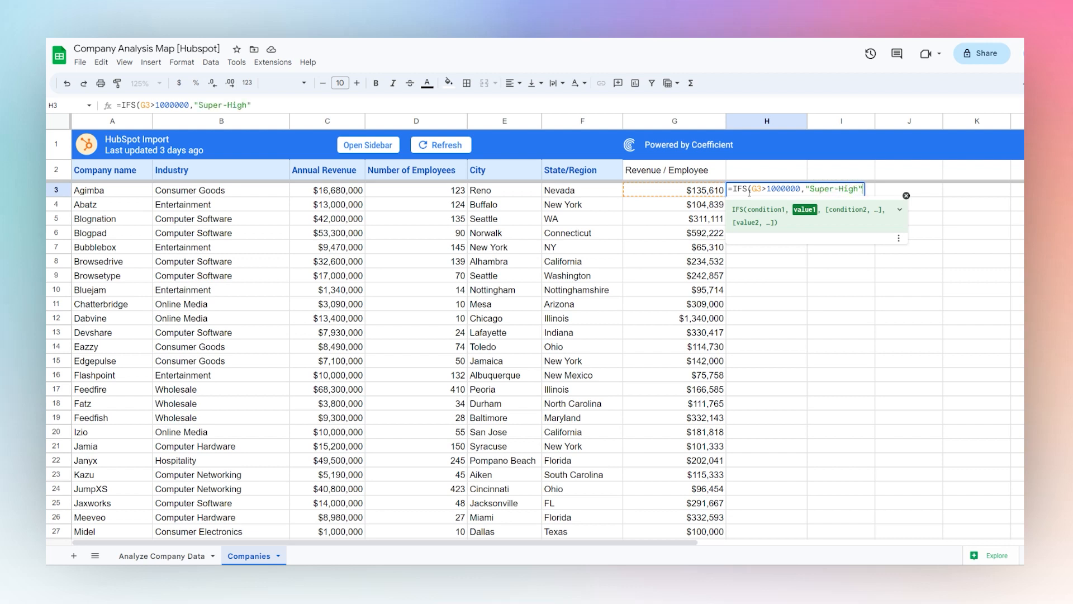
pyautogui.write(',G3')
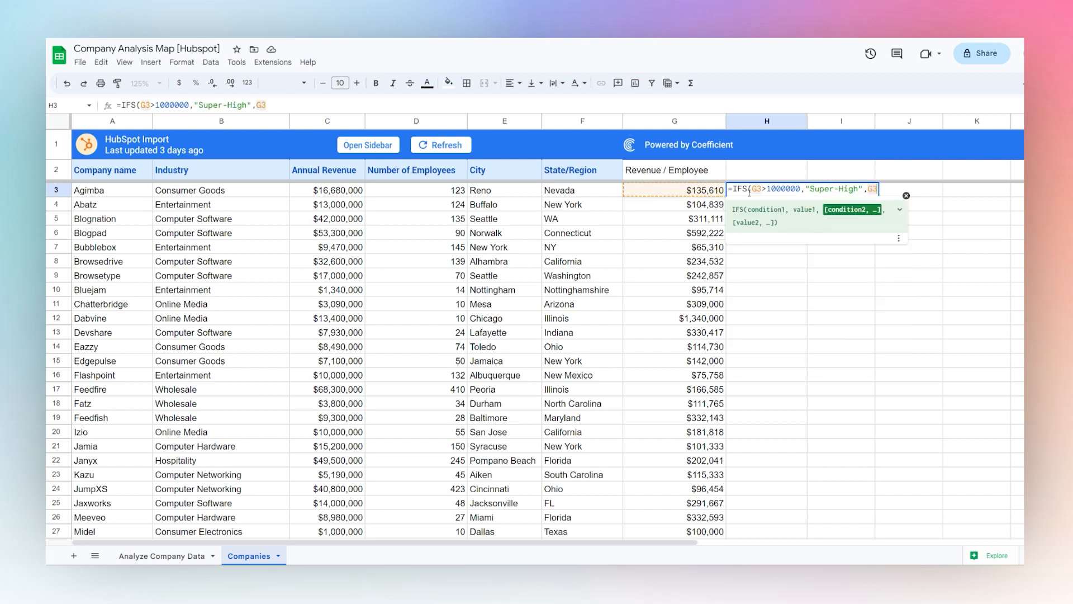
pyautogui.write('>5000000,')
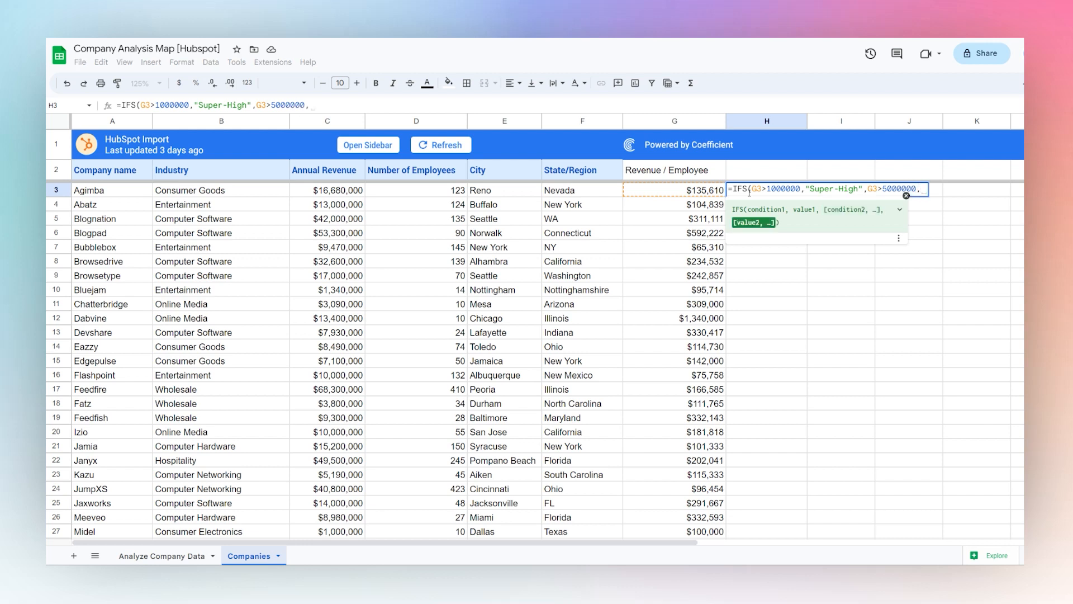
# Add the condition G3>500000 returning "High" to the IFS formula in H3
pyautogui.press('BackSpace')
pyautogui.press('BackSpace')
pyautogui.write(',"')
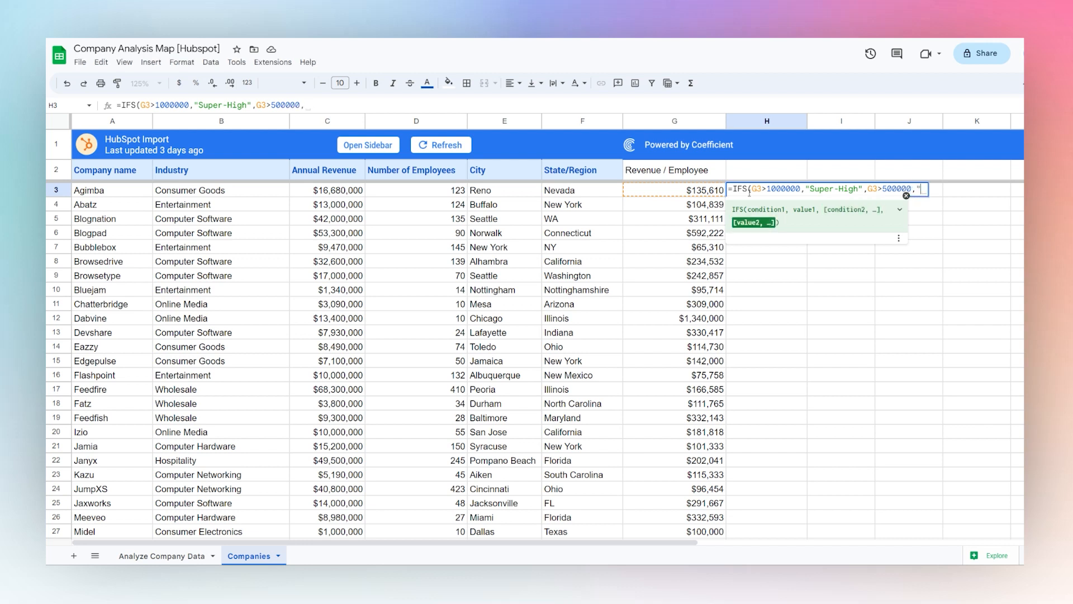
pyautogui.write('High",G3>250')
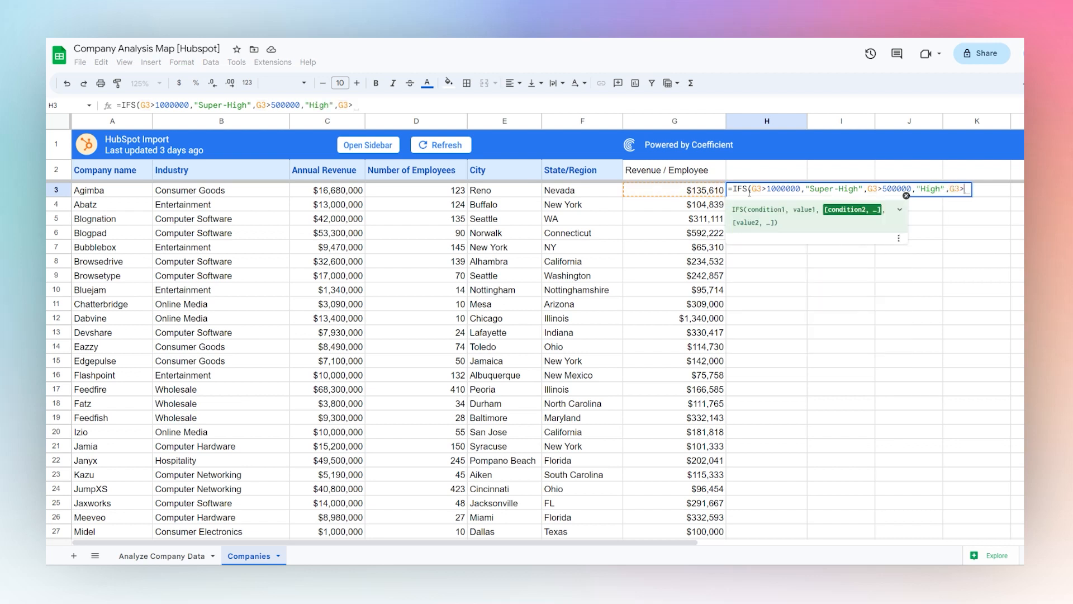
pyautogui.write('000')
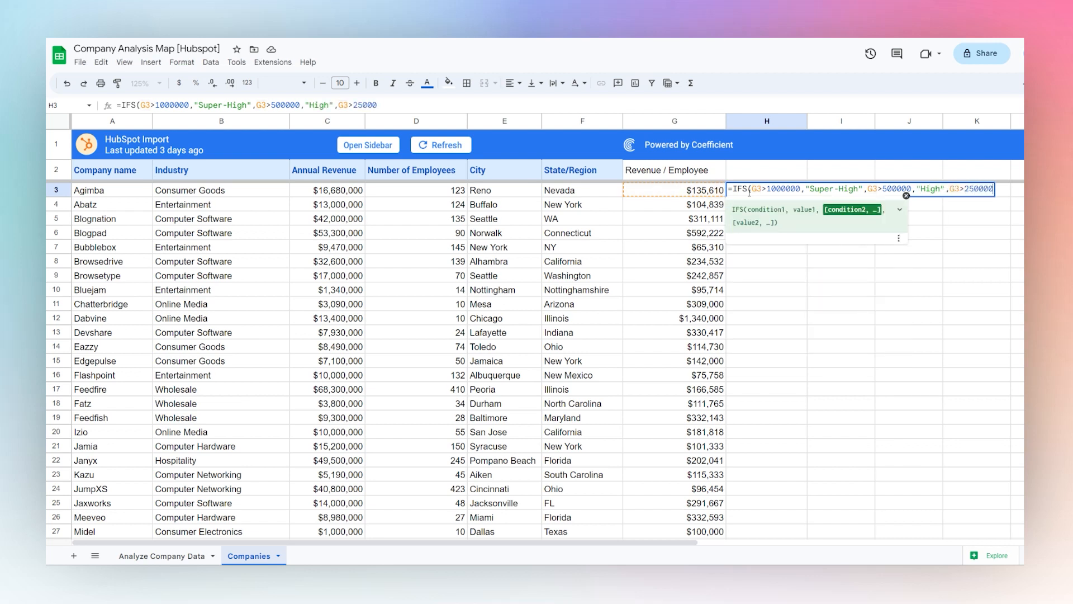
pyautogui.write(',')
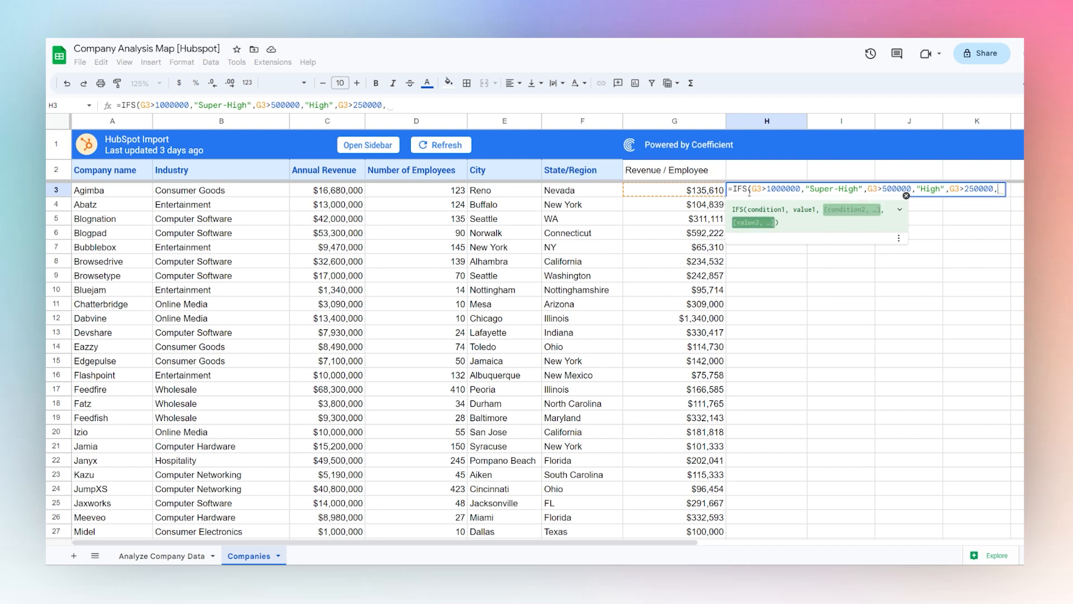
pyautogui.write('"')
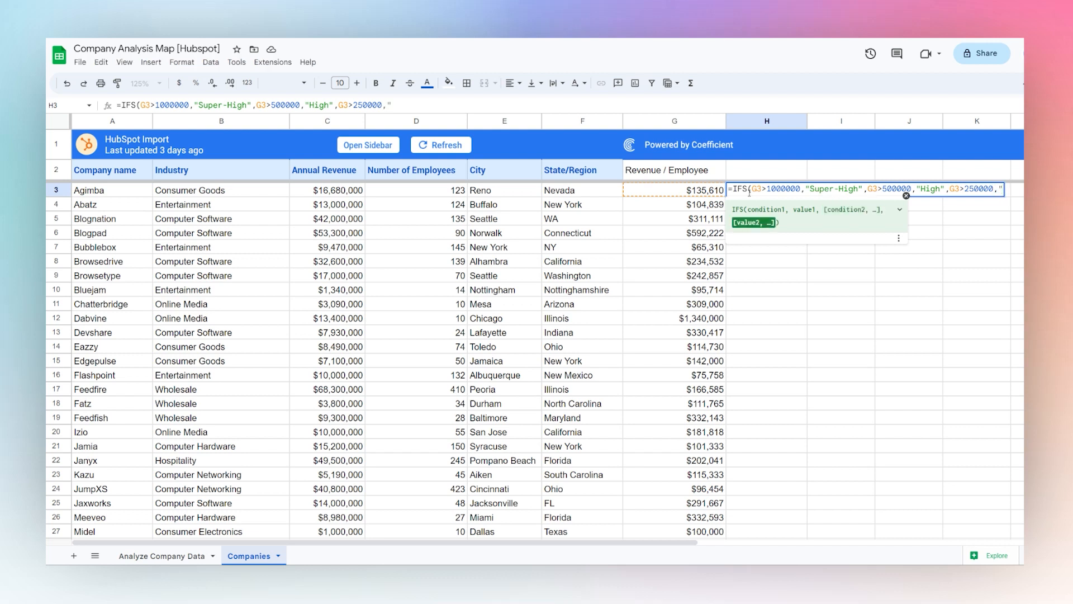
pyautogui.write('Mid",G')
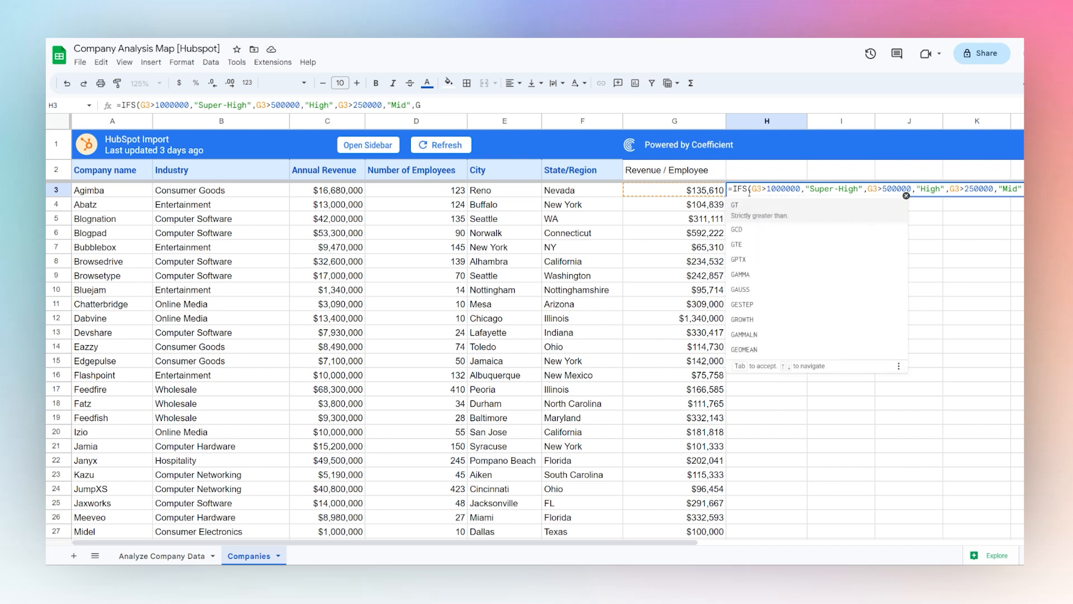
pyautogui.write('3<250,')
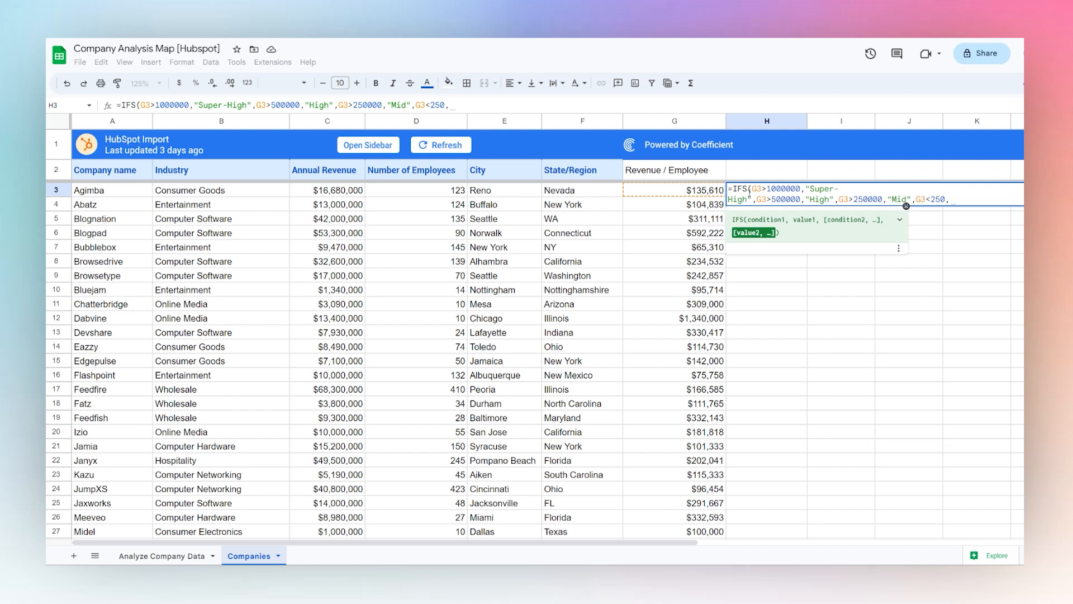
# Complete the IFS formula in H3 with the condition G3<250000 returning "Low" and commit it
pyautogui.press('BackSpace')
pyautogui.write('000,"')
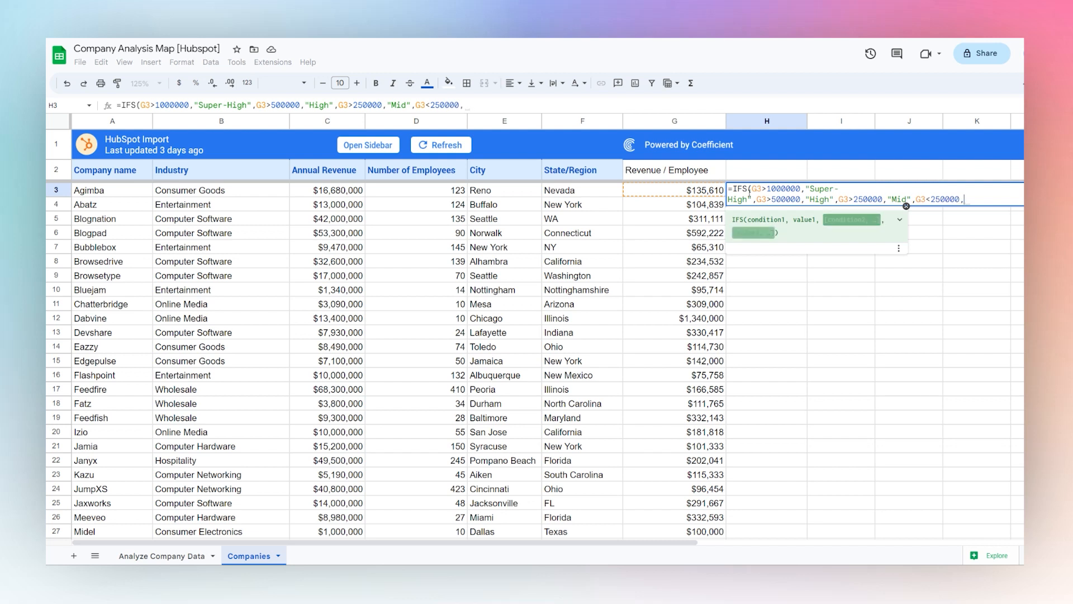
pyautogui.write('Low")')
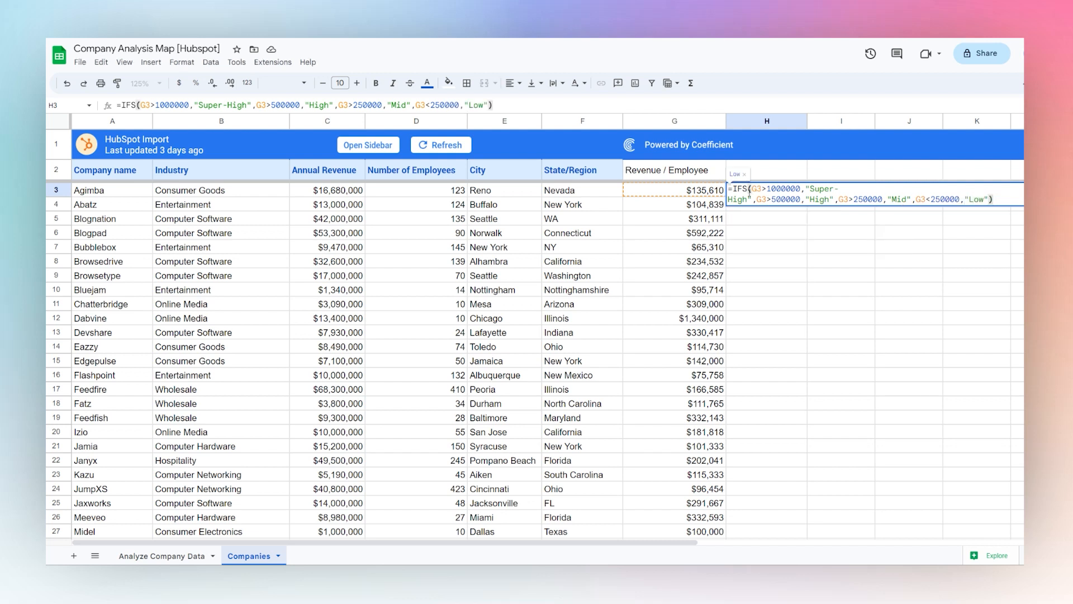
pyautogui.press('Return')
# Fill the IFS formula from H3 down through H60
pyautogui.click(750, 190)
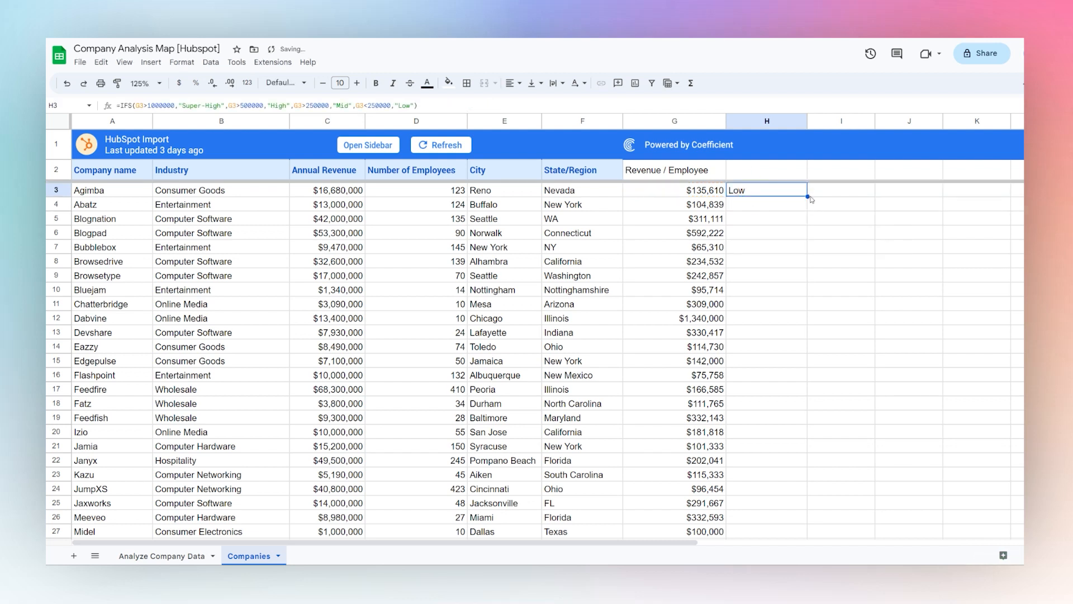
pyautogui.moveTo(808, 197); pyautogui.dragTo(781, 530)
pyautogui.scroll(5, 815, 456)
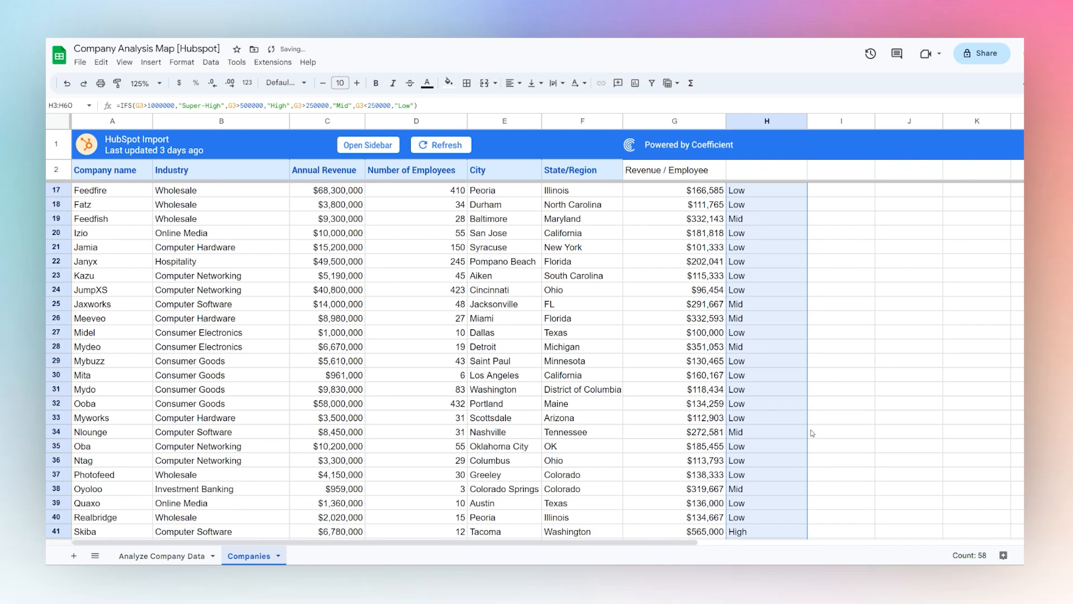
pyautogui.scroll(4, 808, 414)
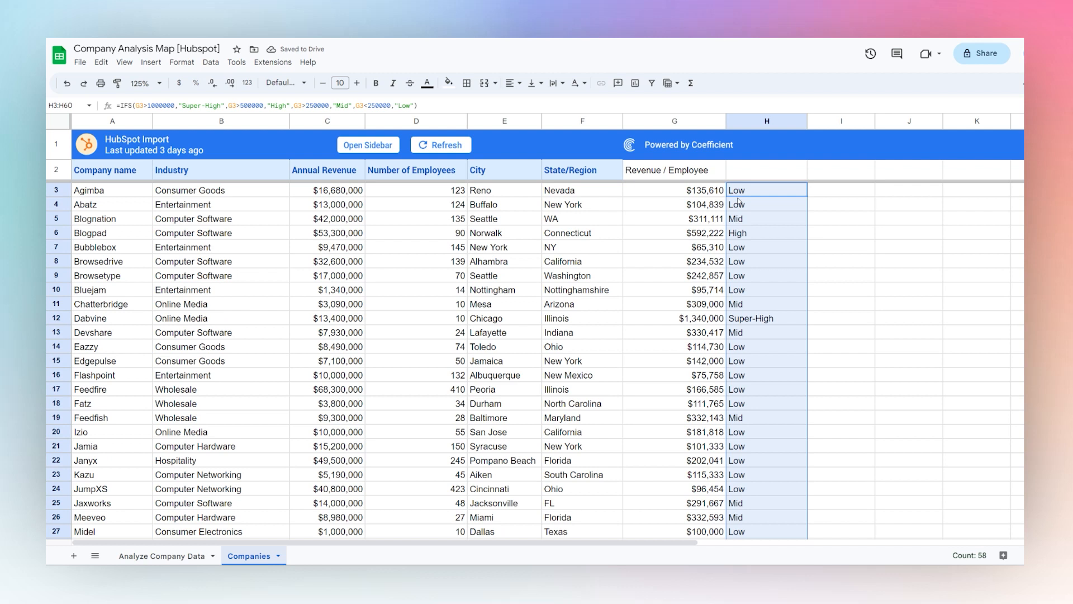
# Enter the column header "Rev/Empl Buckets" in cell H2
pyautogui.click(758, 174)
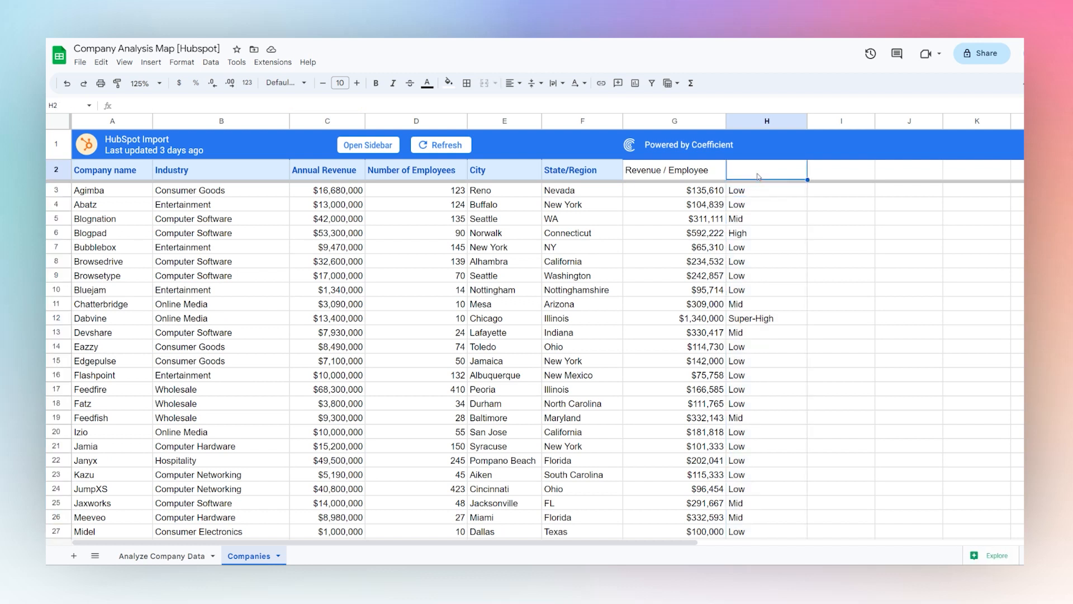
pyautogui.write('Revn/Em')
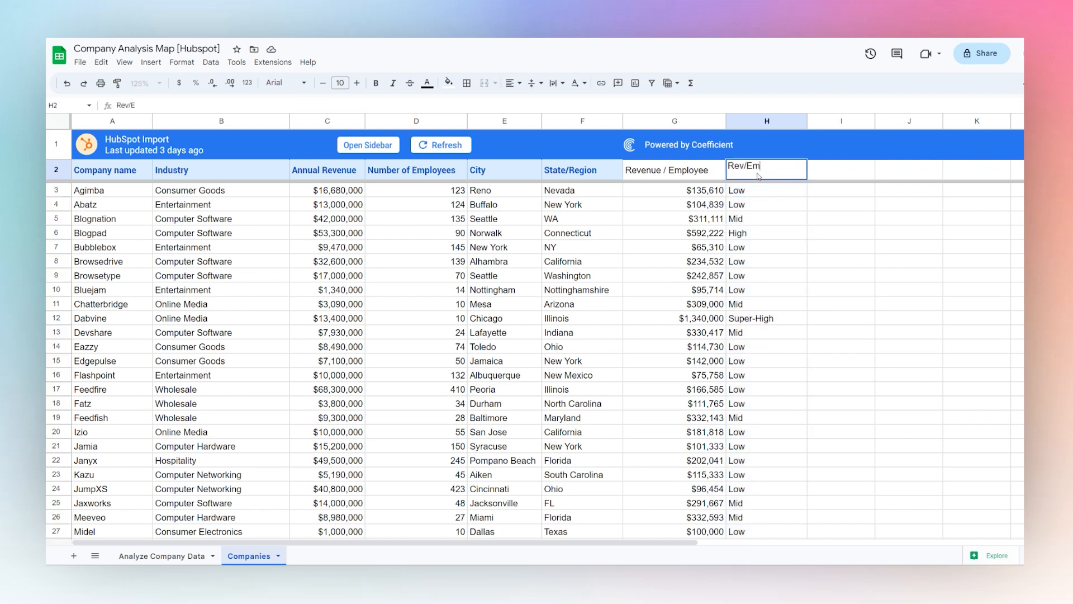
pyautogui.write('pl Buckets')
pyautogui.press('Return')
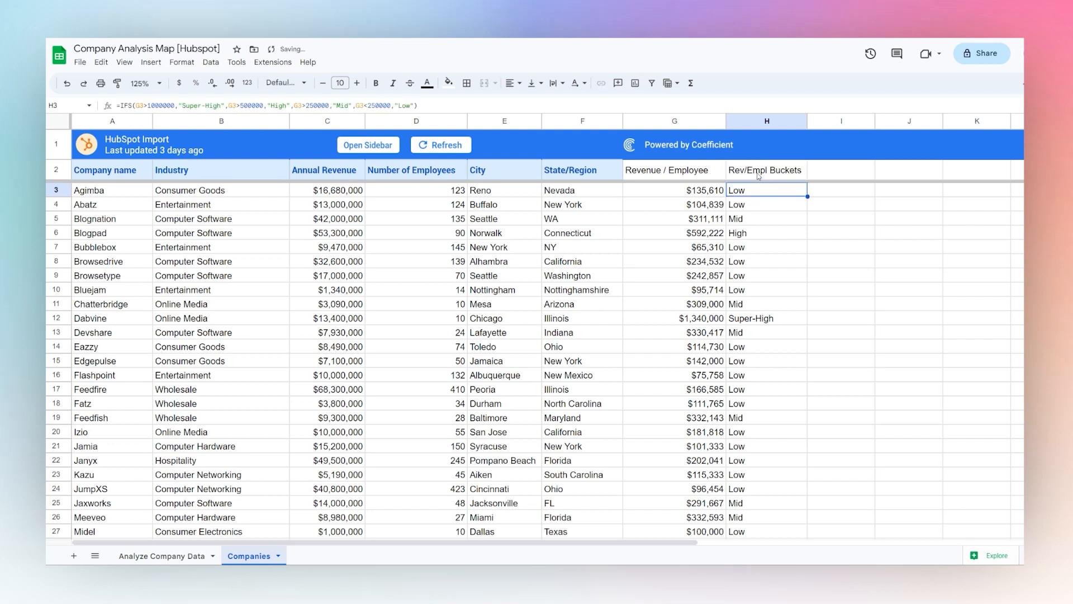
# Copy the State/Region header's formatting onto the two new headers in G2:H2
pyautogui.click(583, 178)
pyautogui.click(117, 83)
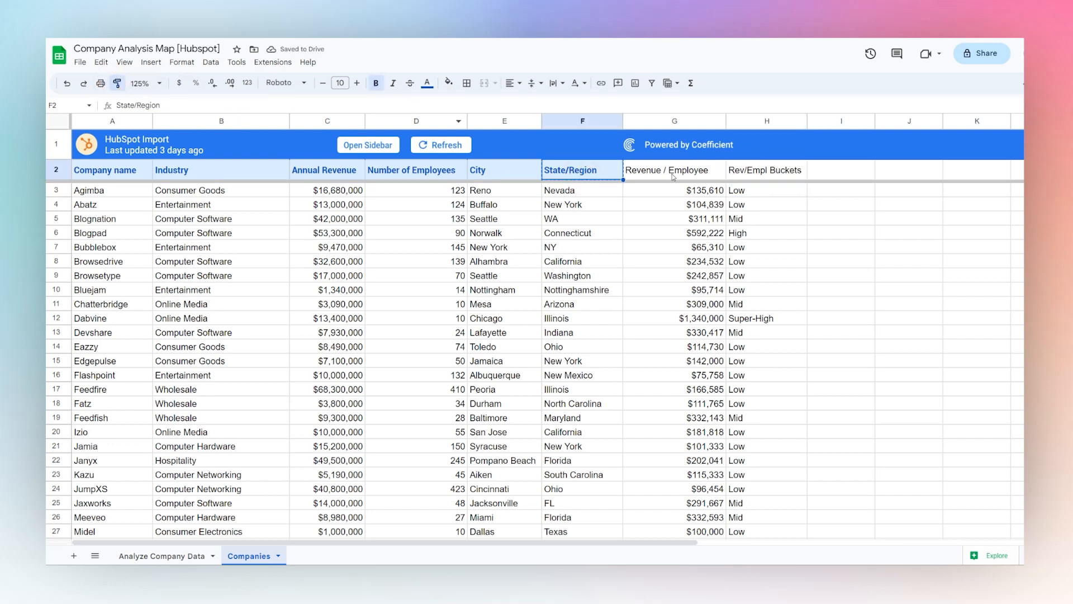
pyautogui.moveTo(674, 177); pyautogui.dragTo(747, 173)
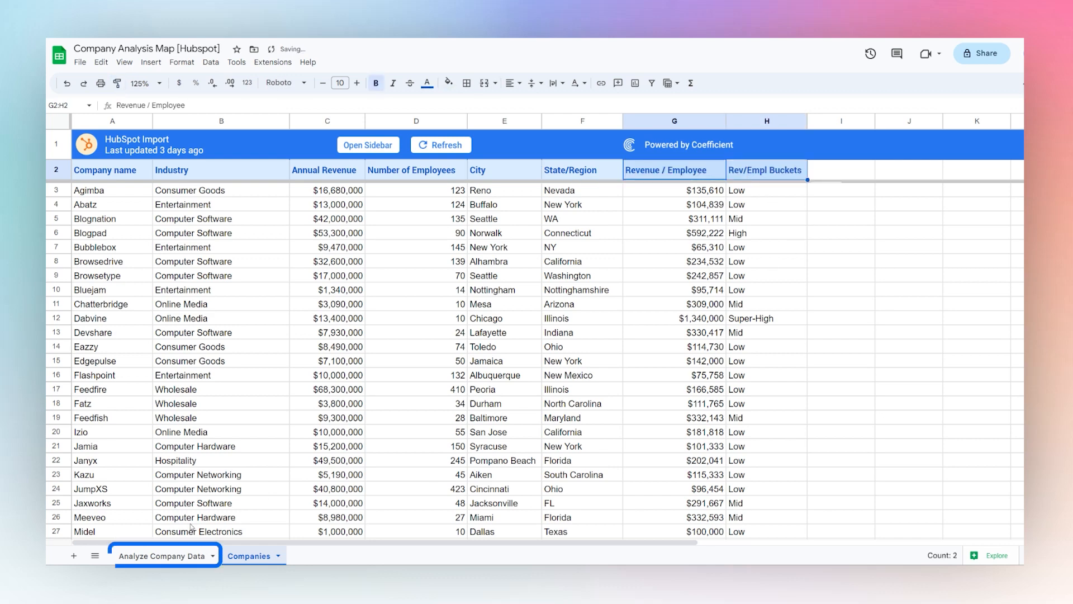
# On the Analyze Company Data sheet, enter =unique(Companies!B3:B) in C8 to list the distinct industries
pyautogui.click(173, 557)
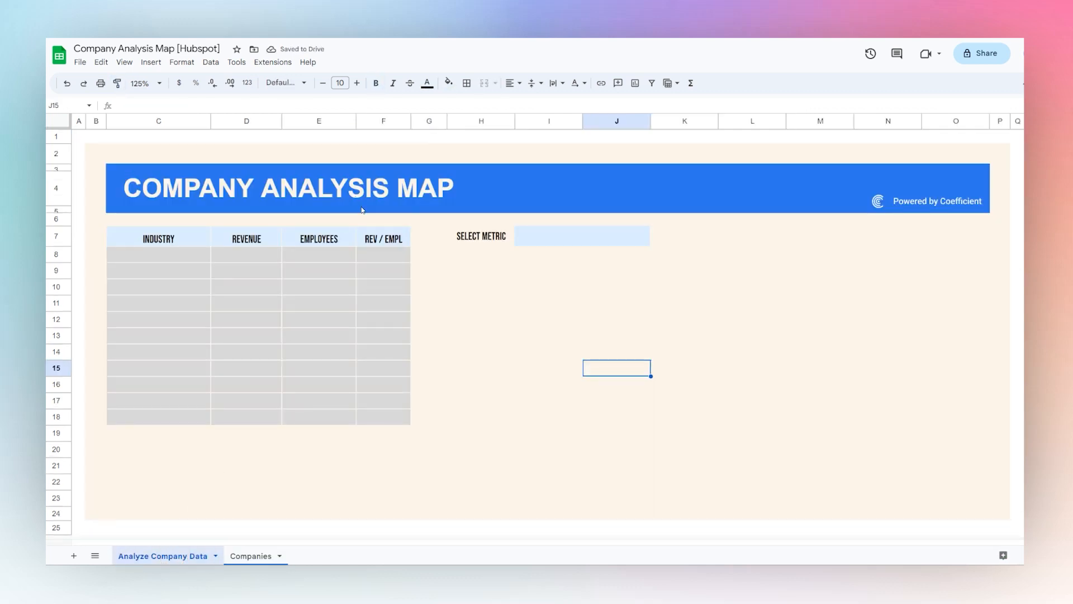
pyautogui.click(164, 259)
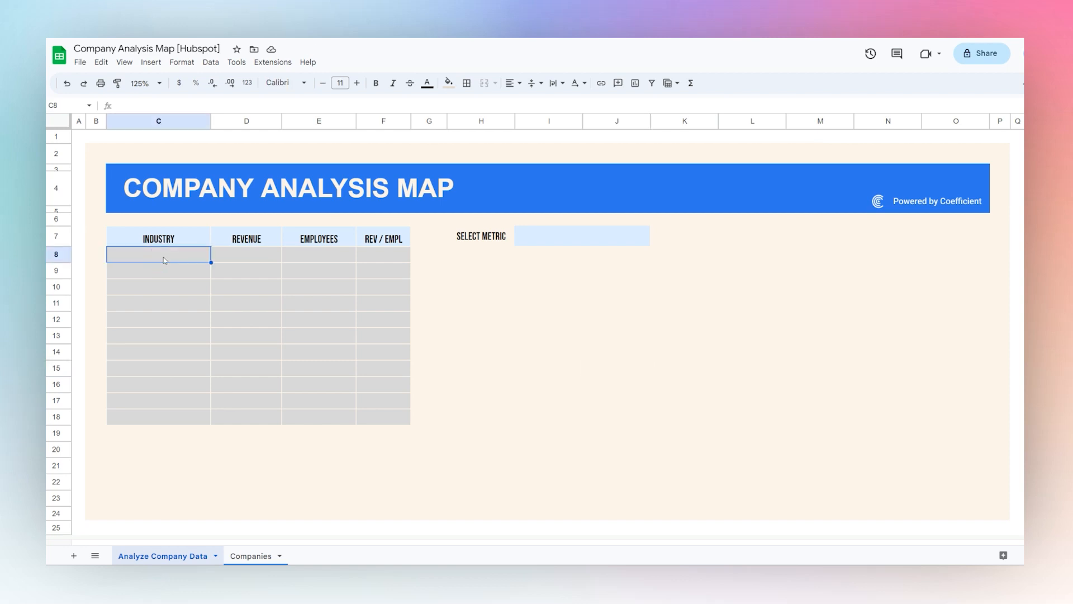
pyautogui.write('=unique(')
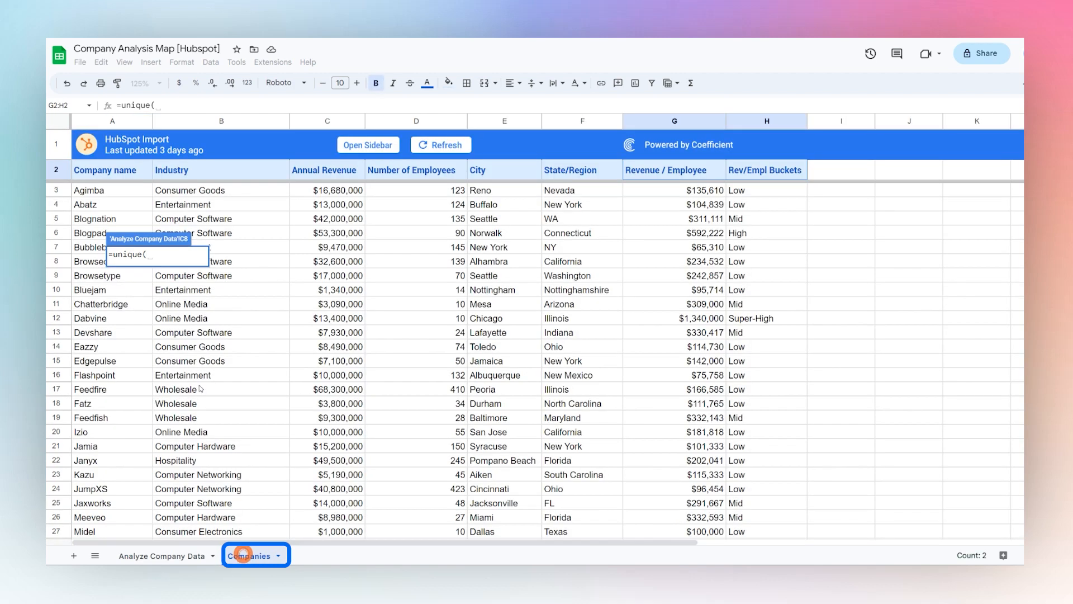
pyautogui.click(246, 555)
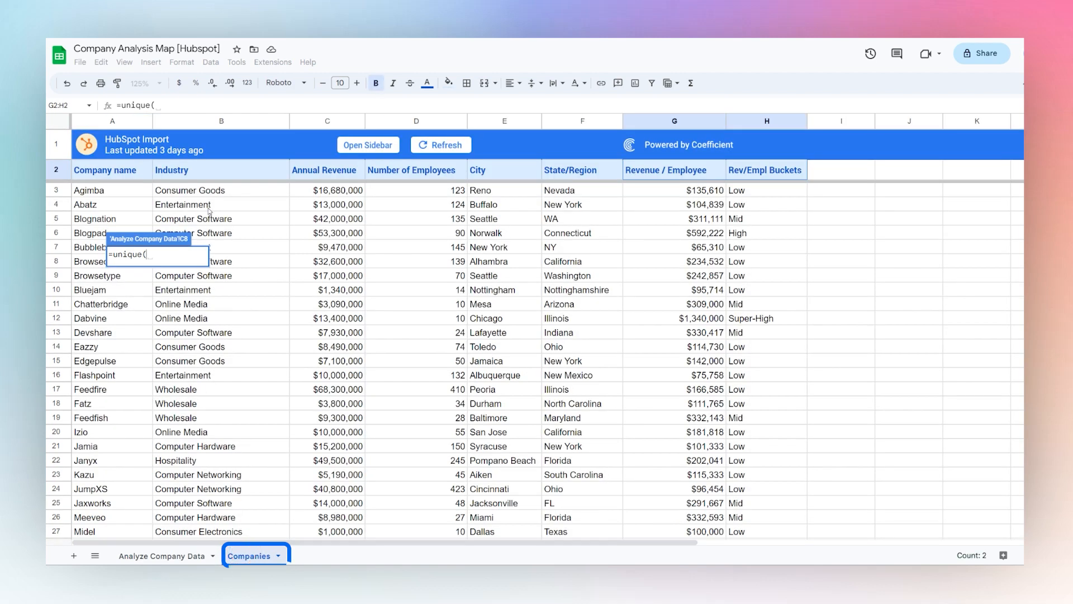
pyautogui.click(207, 195)
pyautogui.hotkey('ctrl', 'shift', 'Down')
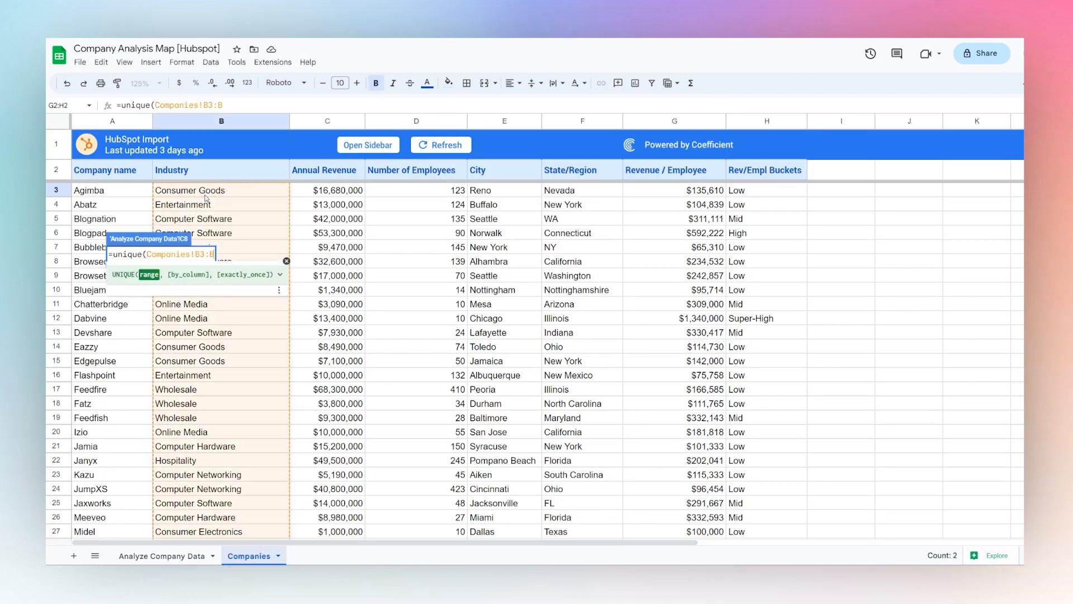
pyautogui.press('Return')
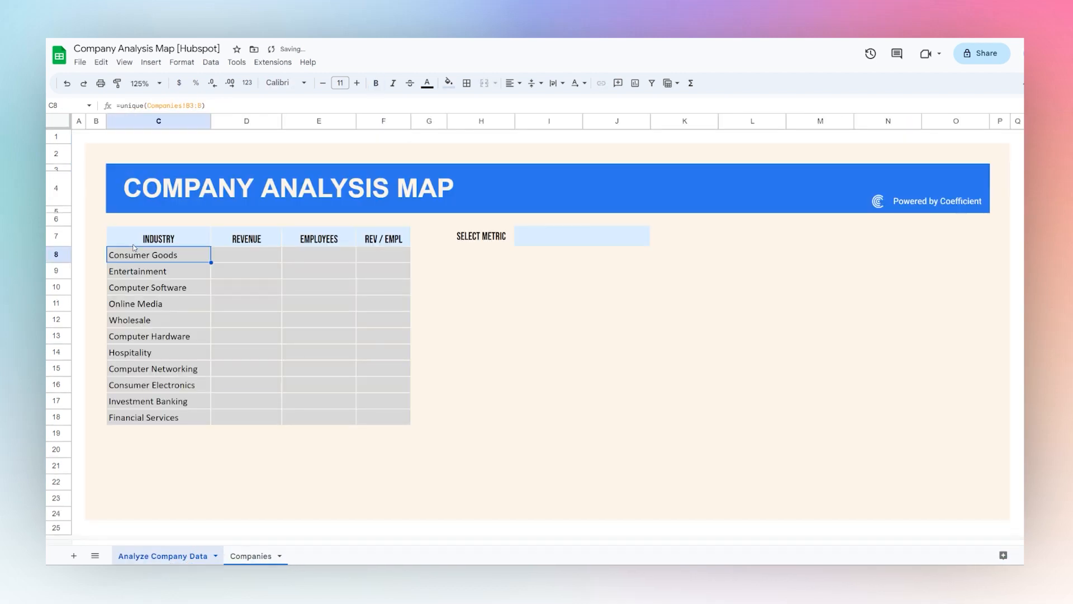
# Start a SUMIFS formula in D8 with Companies!C:C as the sum range and Companies!B:B as the criteria range
pyautogui.click(244, 257)
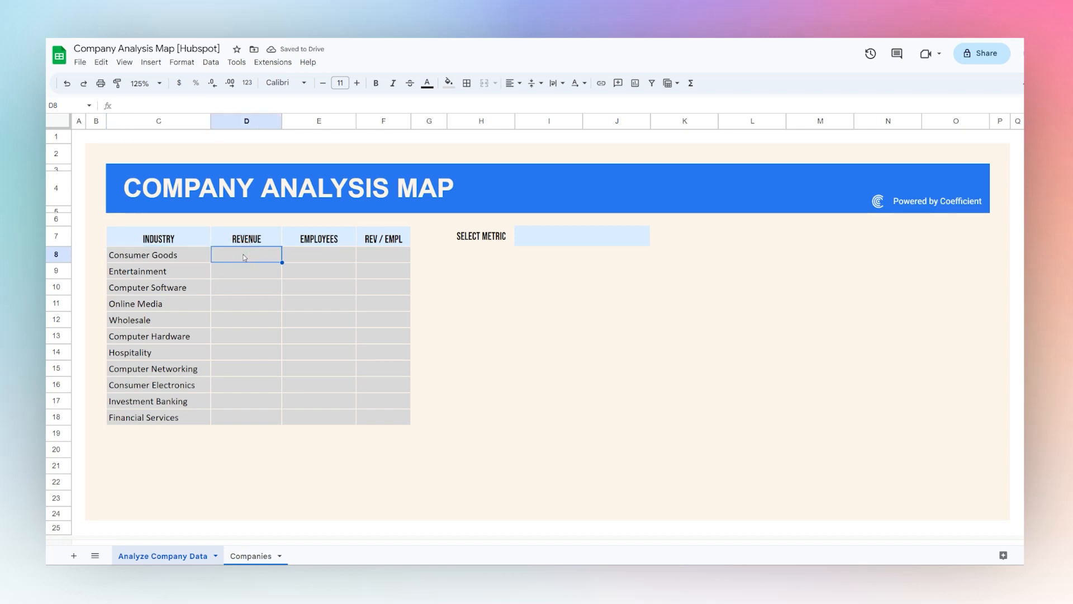
pyautogui.write('=')
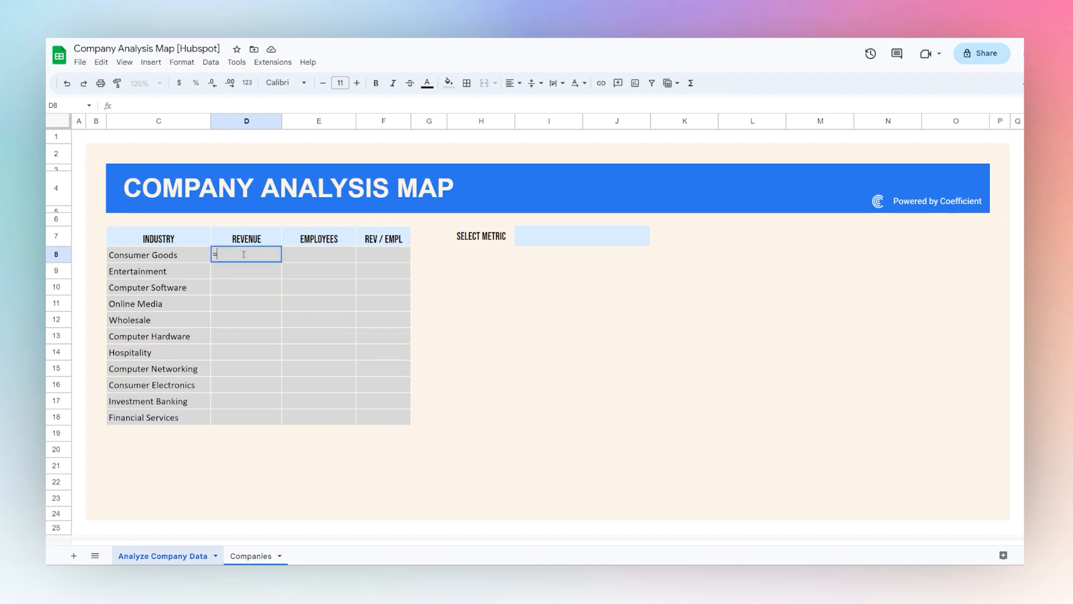
pyautogui.write('sumifs(')
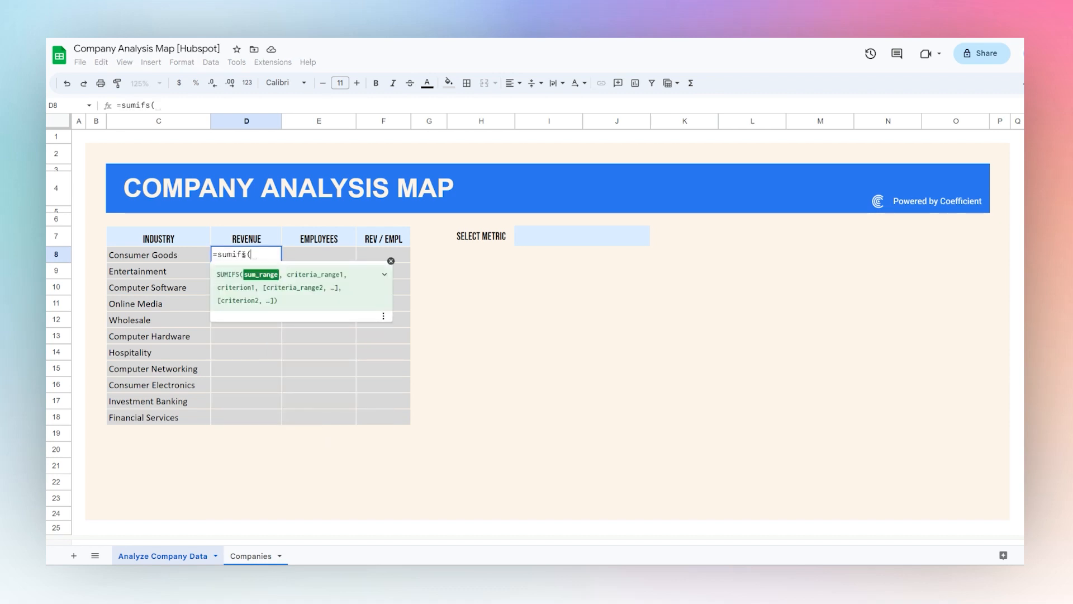
pyautogui.click(243, 556)
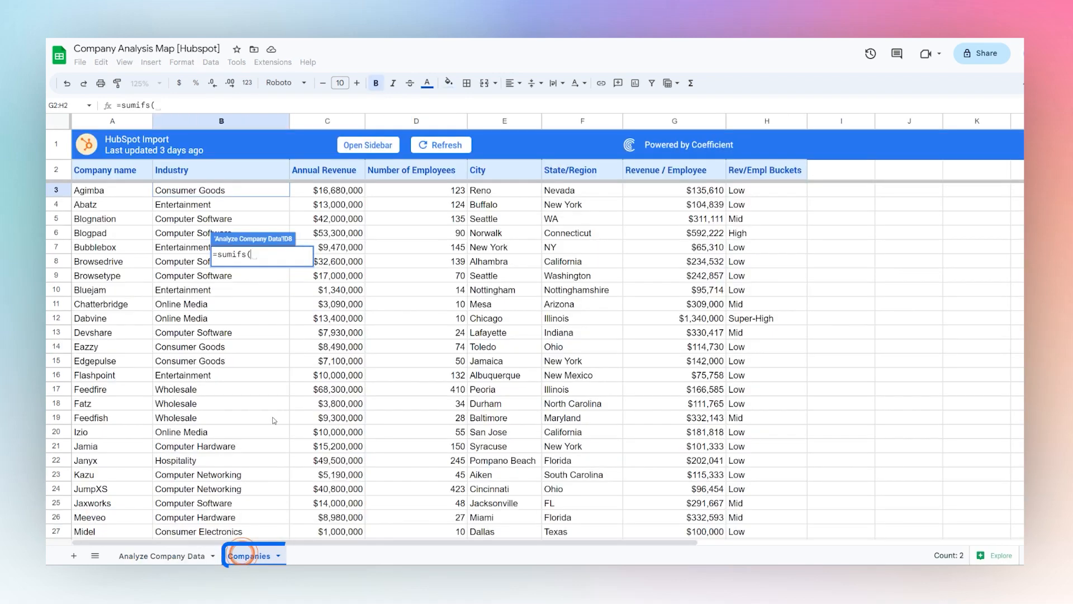
pyautogui.click(317, 121)
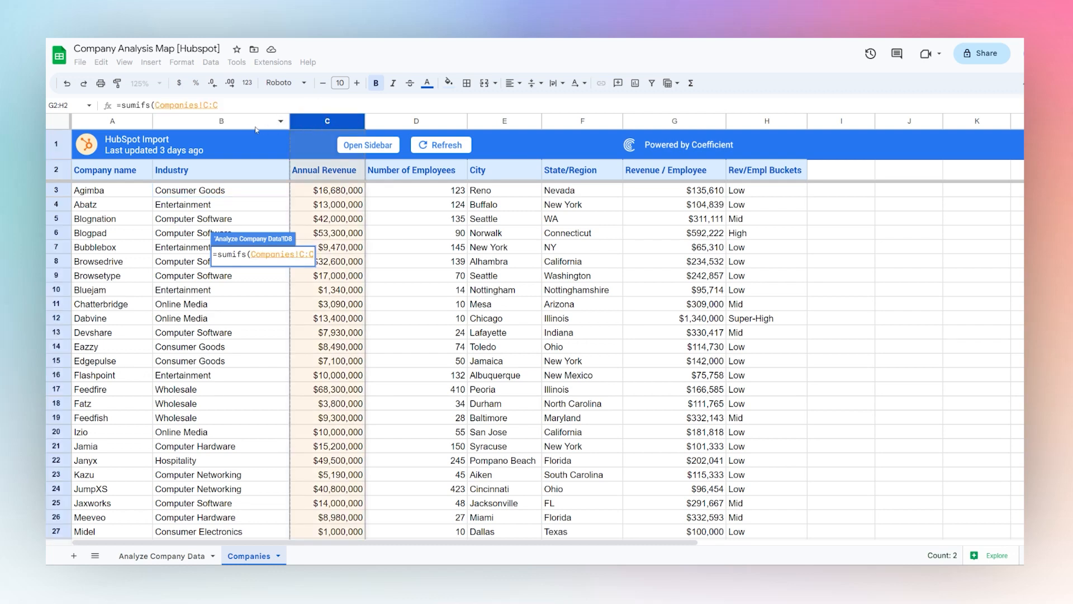
pyautogui.write(',')
pyautogui.click(217, 121)
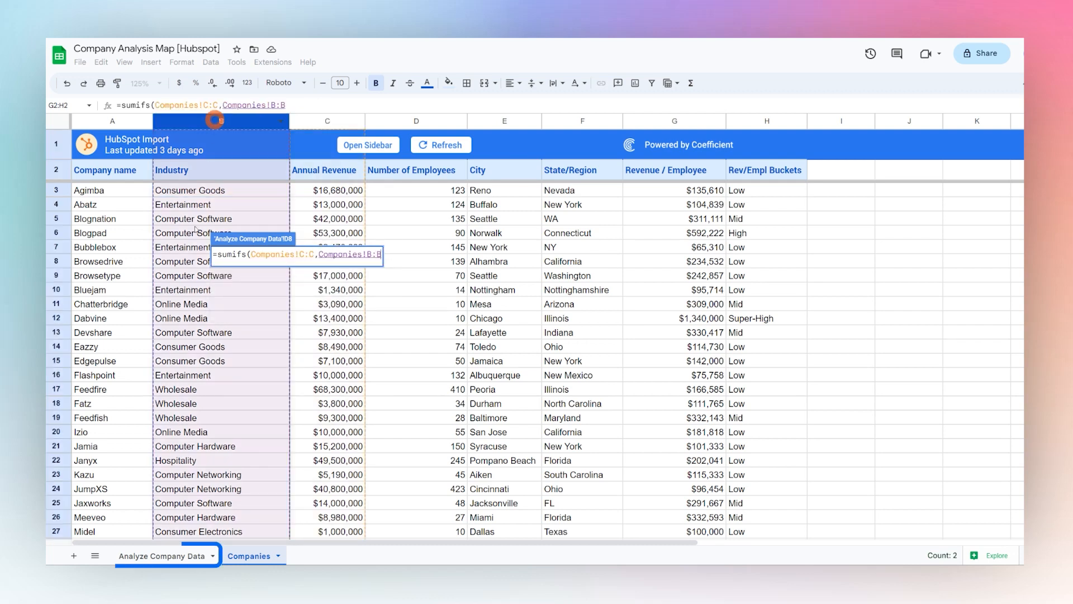
# Complete the SUMIFS formula in D8 with C8 as the criterion and apply the suggested autofill to the Revenue column through D18
pyautogui.click(162, 556)
pyautogui.write(',')
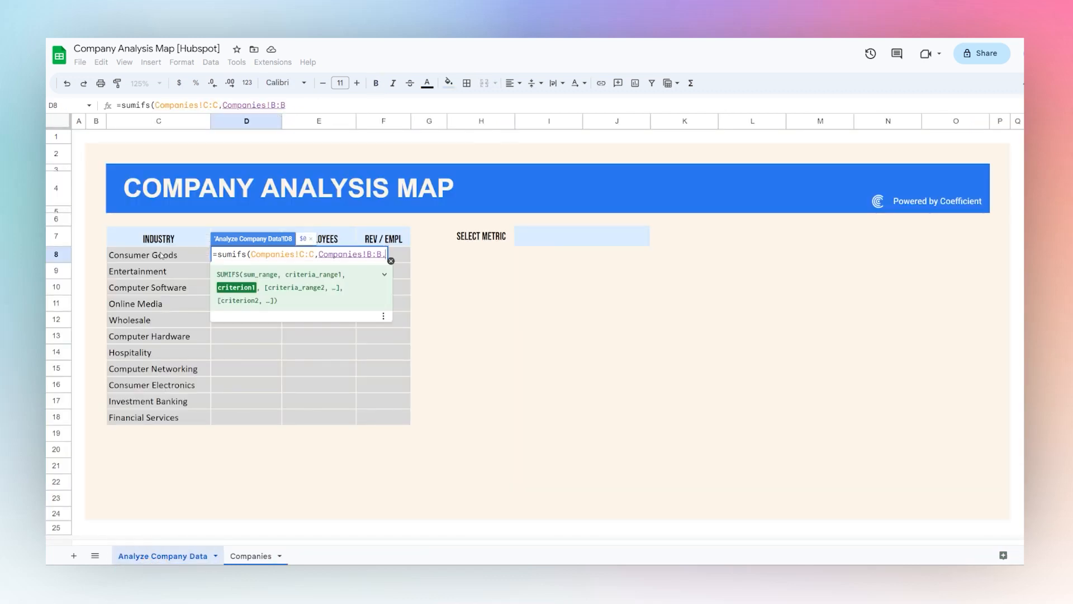
pyautogui.click(163, 259)
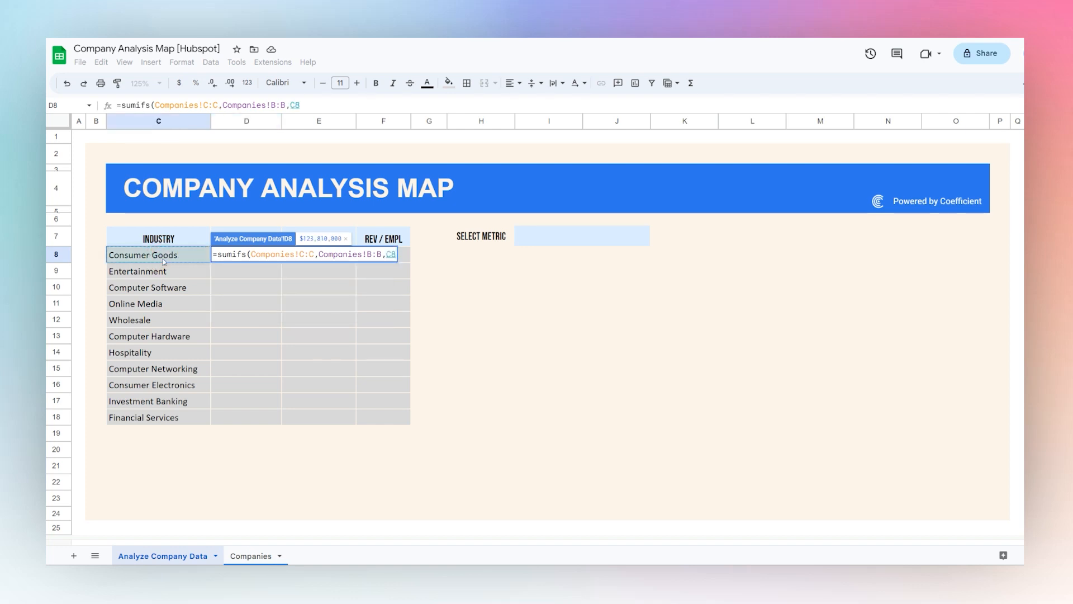
pyautogui.write(')')
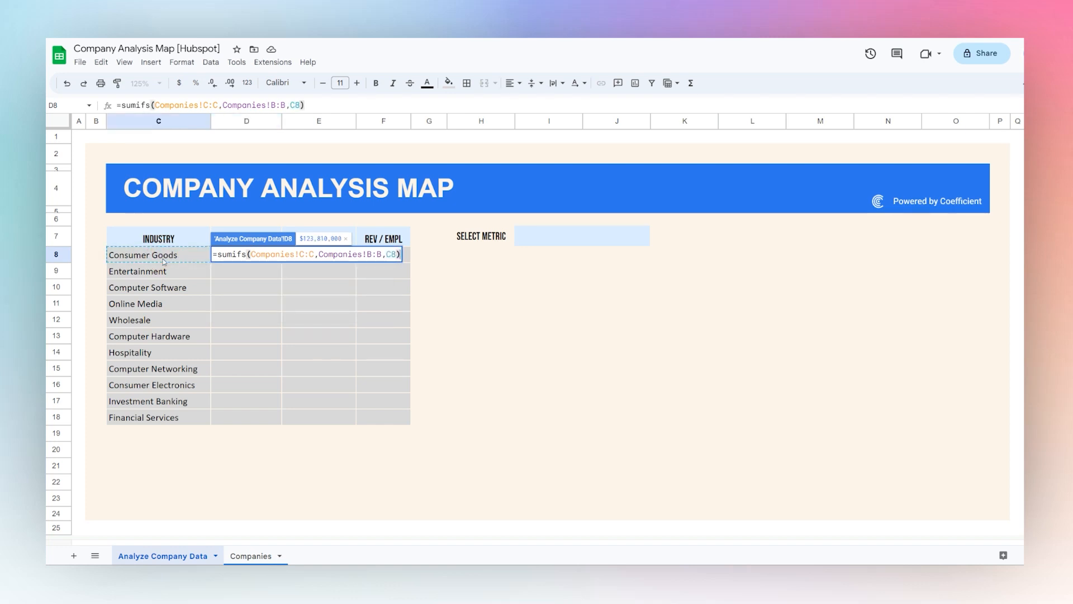
pyautogui.press('Return')
pyautogui.click(295, 343)
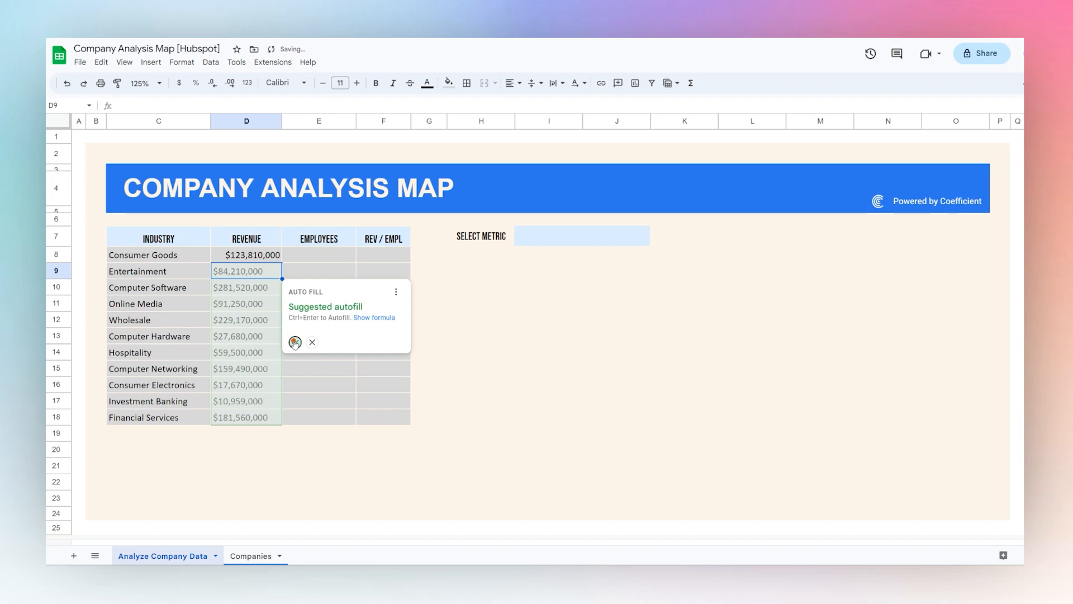
# Copy the SUMIFS formula text from D8 unchanged into E8 and decline the suggested autofill
pyautogui.click(273, 258)
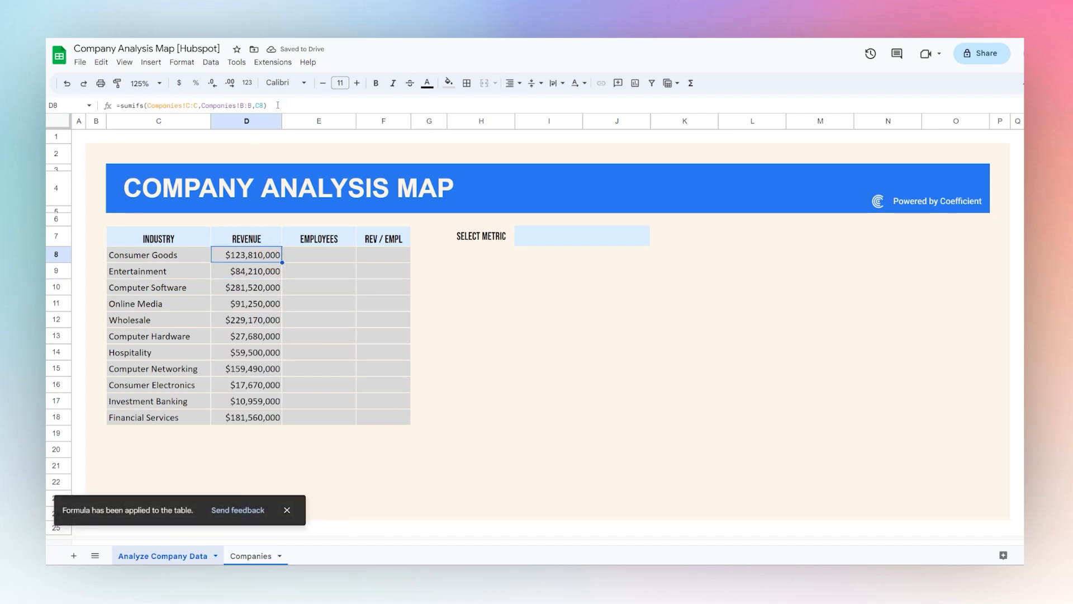
pyautogui.moveTo(267, 106); pyautogui.dragTo(47, 109)
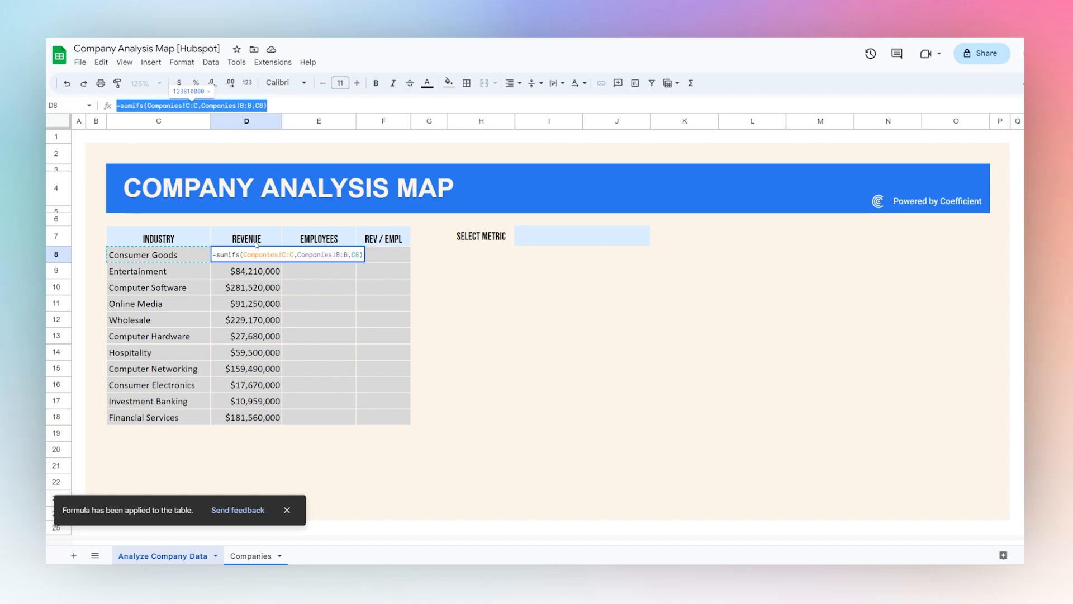
pyautogui.click(320, 257)
pyautogui.hotkey('ctrl', 'v')
pyautogui.press('Return')
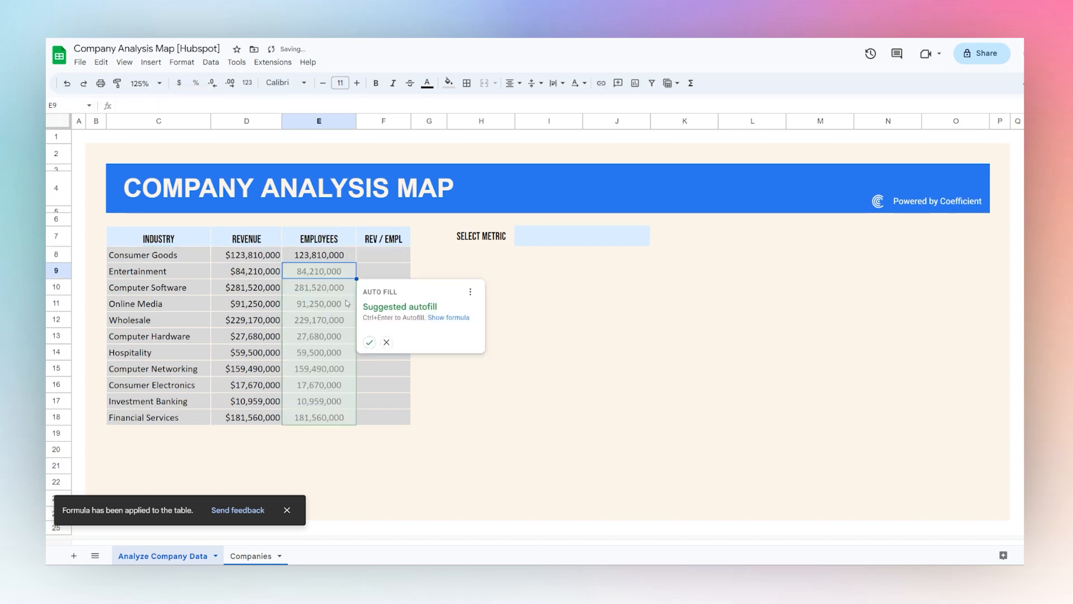
pyautogui.click(389, 344)
# Change the sum range in the E8 formula to Companies!D:D, the Number of Employees column, and fill it down through E18
pyautogui.click(246, 556)
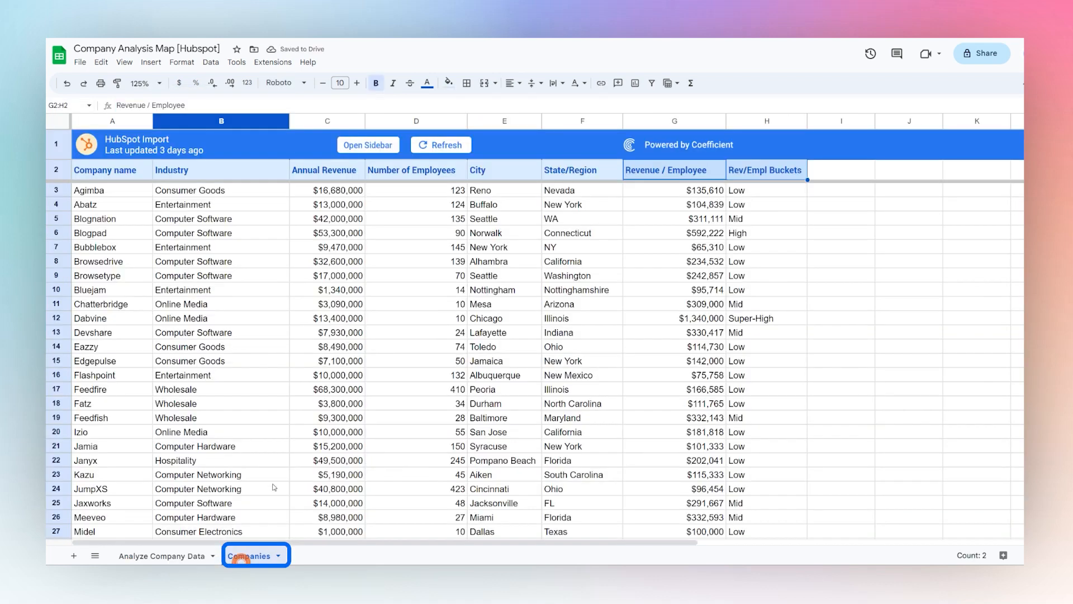
pyautogui.click(418, 122)
pyautogui.click(164, 556)
pyautogui.click(324, 254)
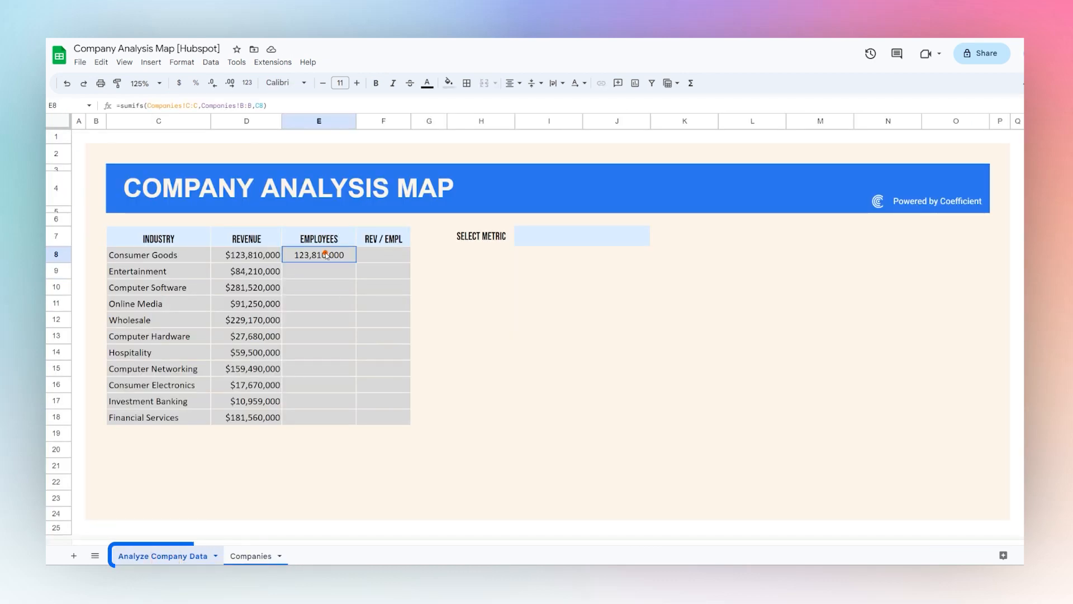
pyautogui.doubleClick(324, 254)
pyautogui.click(190, 109)
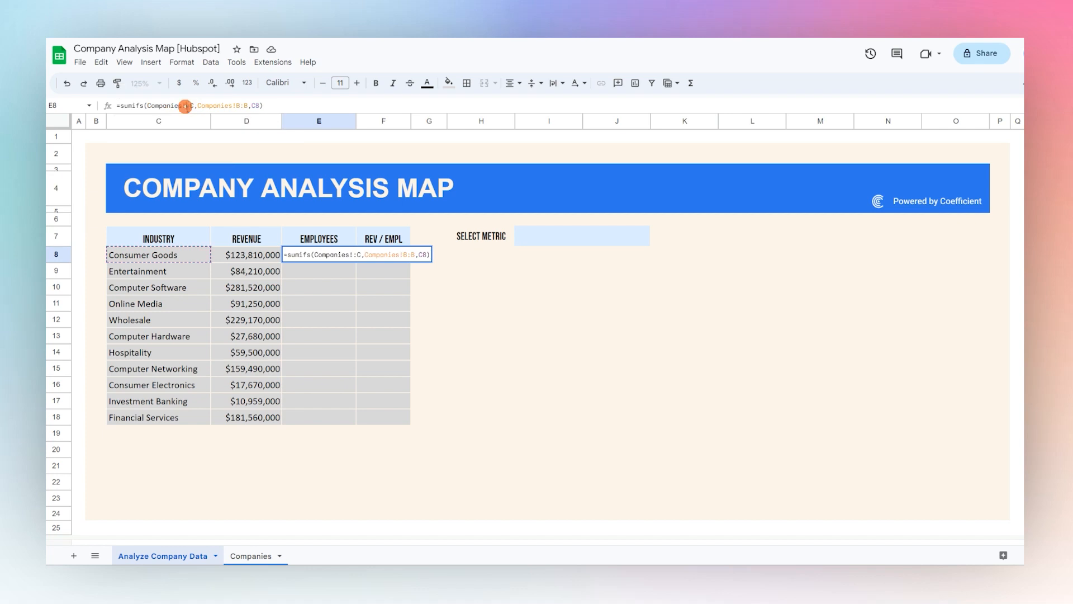
pyautogui.doubleClick(189, 105)
pyautogui.write('D:D')
pyautogui.press('Return')
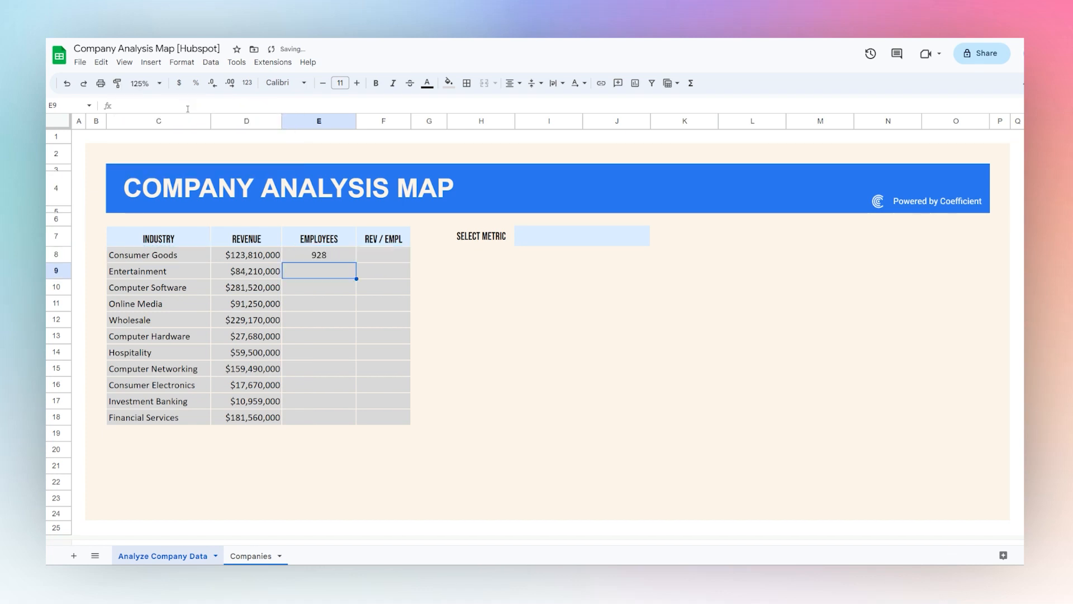
pyautogui.click(340, 254)
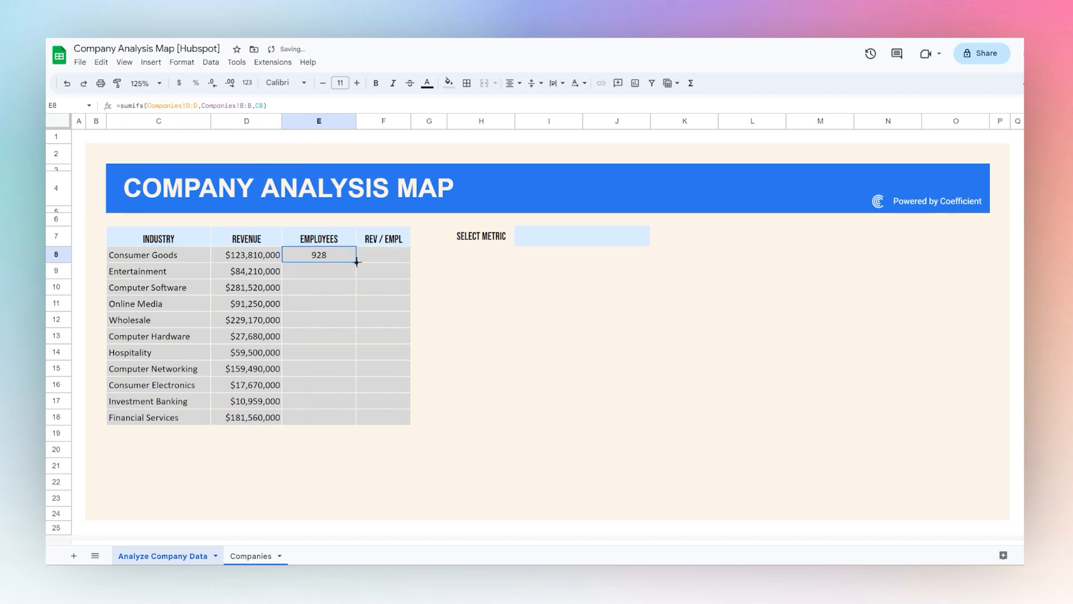
pyautogui.moveTo(356, 262); pyautogui.dragTo(327, 417)
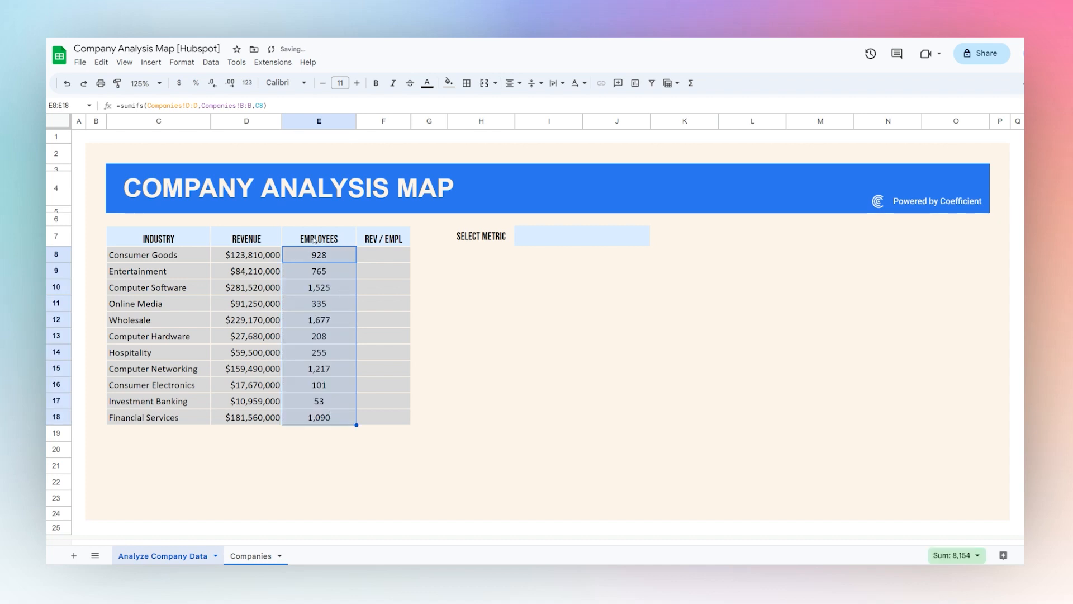
# Enter =D8/E8 in F8 and apply the suggested autofill to the Rev / Empl column through F18
pyautogui.click(398, 254)
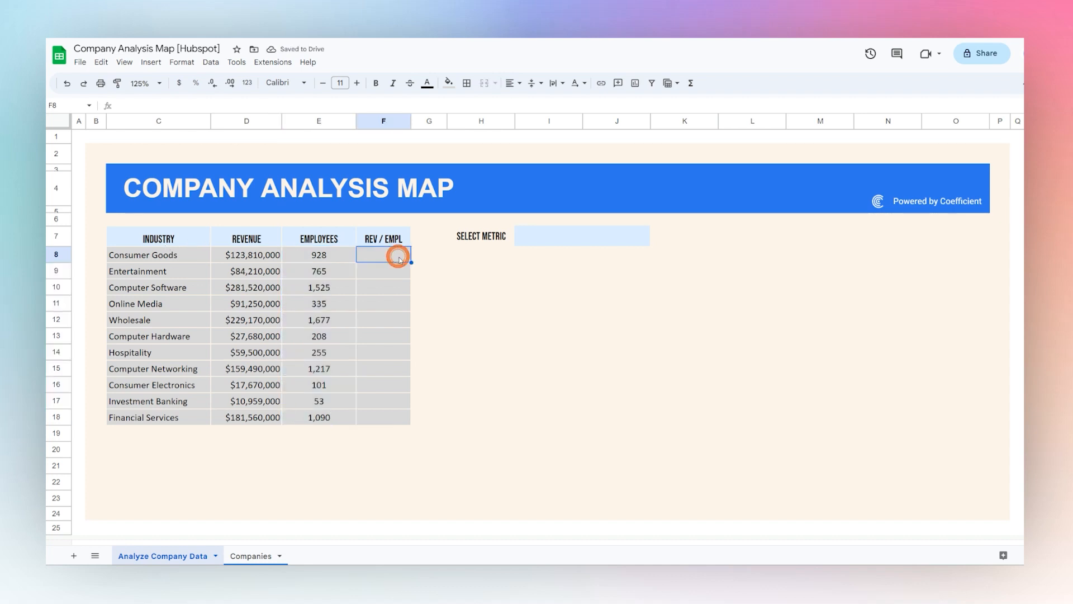
pyautogui.write('=')
pyautogui.click(256, 255)
pyautogui.write('/')
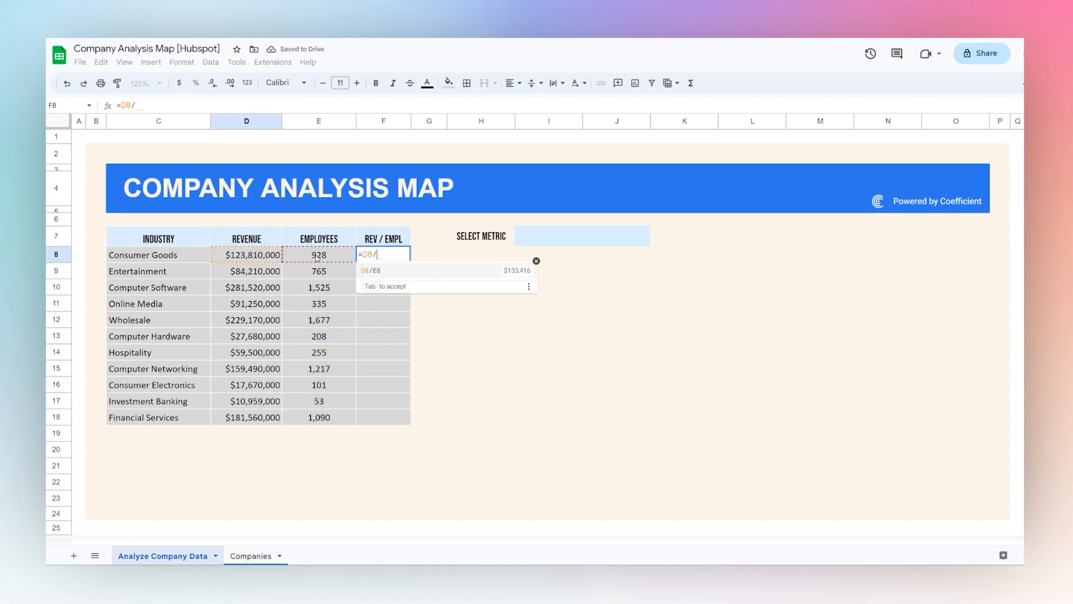
pyautogui.click(317, 256)
pyautogui.press('Return')
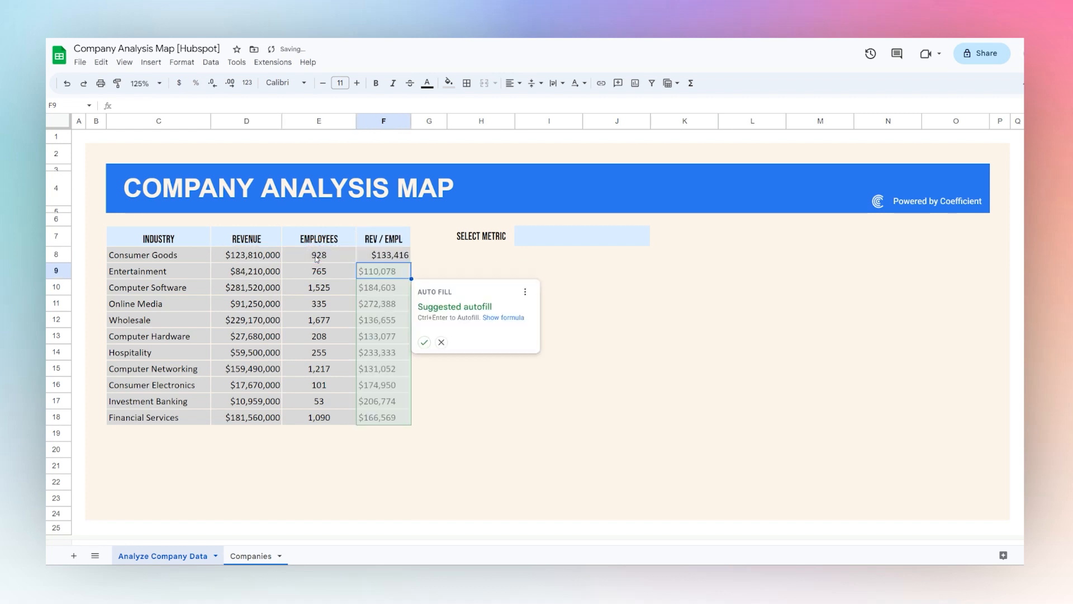
pyautogui.click(425, 342)
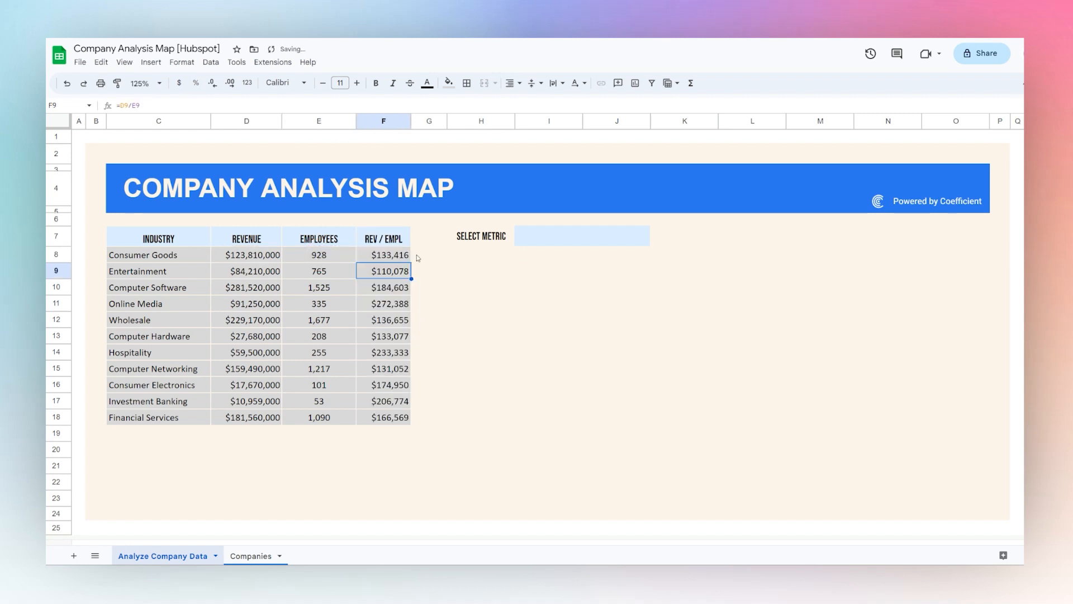
pyautogui.moveTo(179, 256); pyautogui.dragTo(385, 417)
pyautogui.click(456, 372)
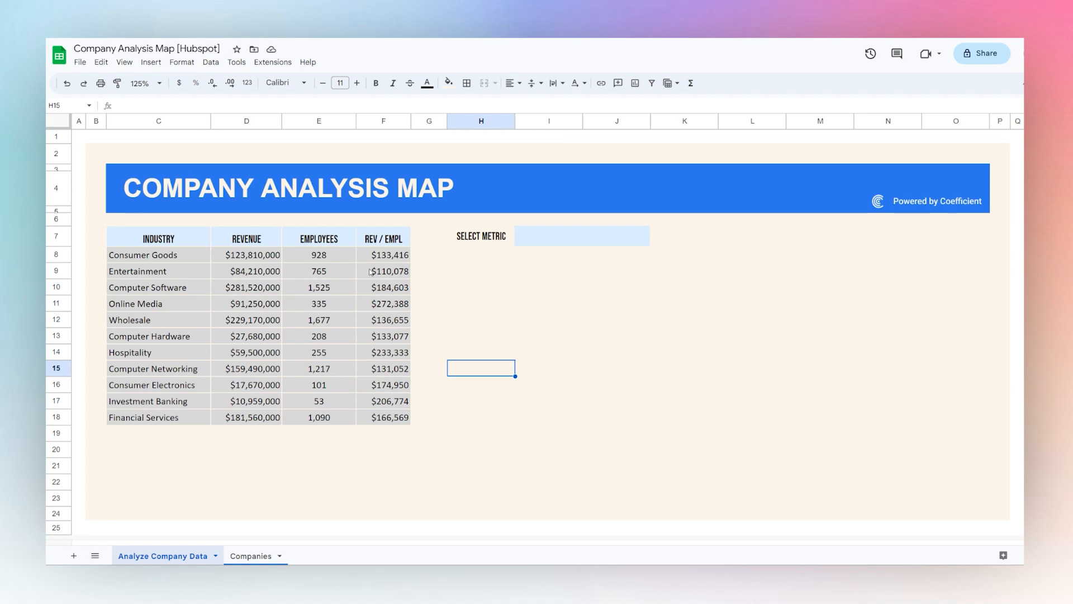
# Insert a chart from the range A2:I60 on the Companies sheet
pyautogui.click(250, 556)
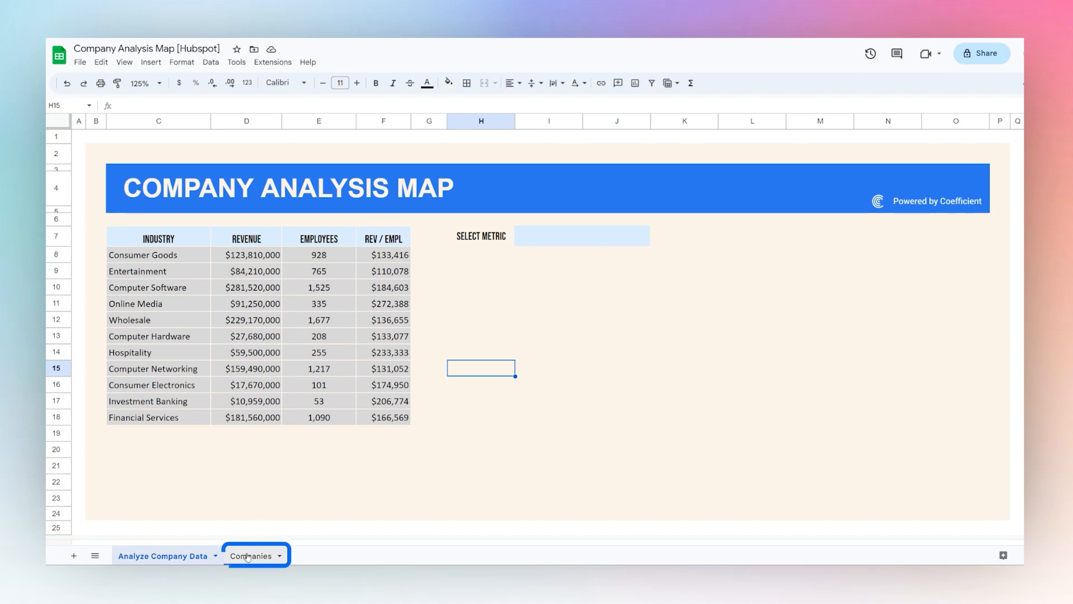
pyautogui.moveTo(142, 176); pyautogui.dragTo(829, 517)
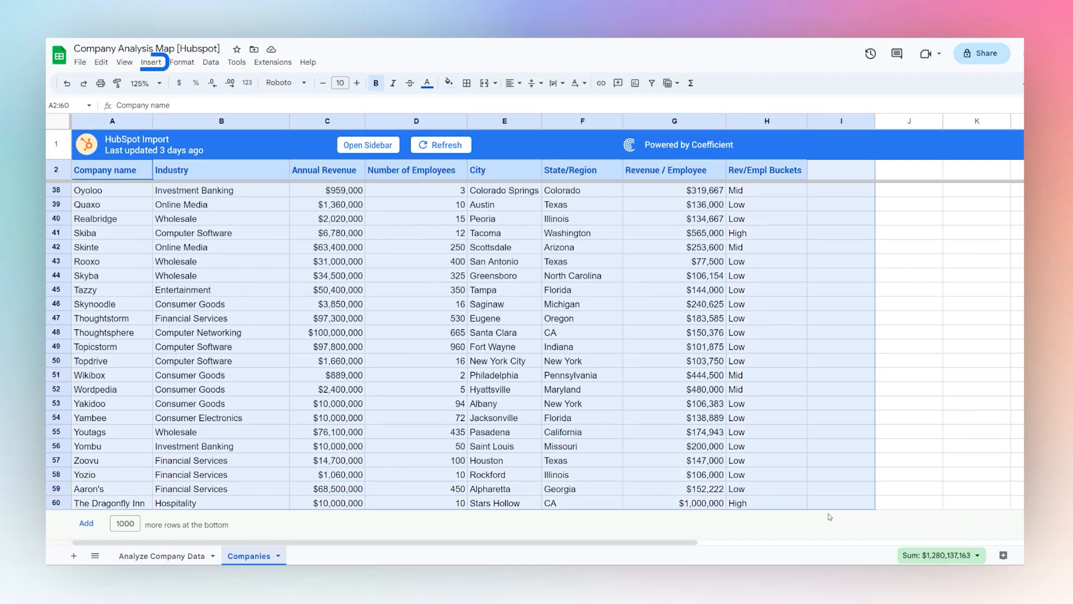
pyautogui.click(151, 62)
pyautogui.click(187, 175)
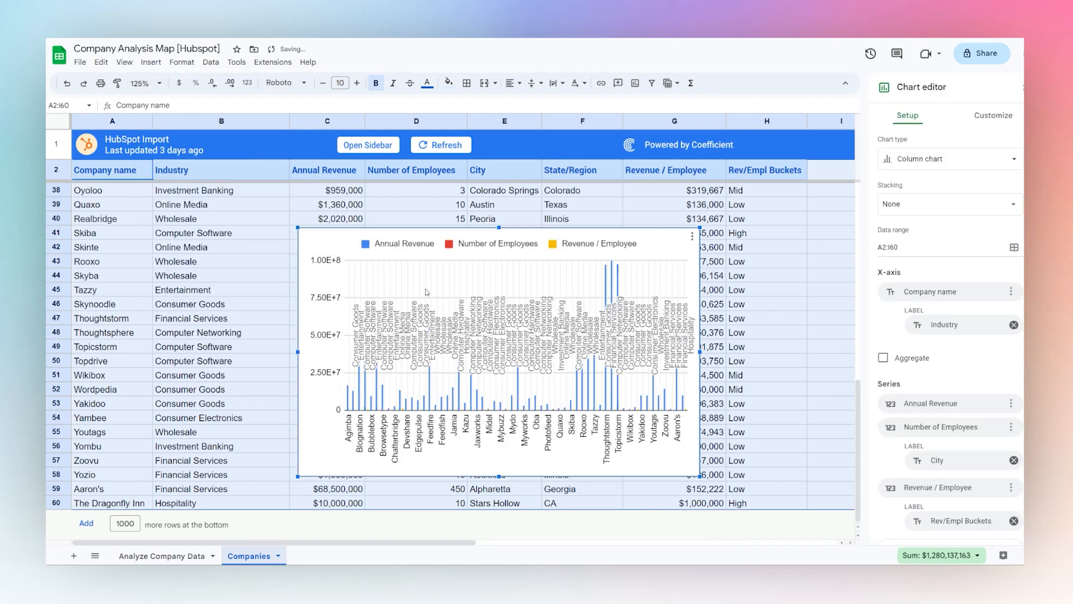
# Change the Companies sheet's chart from a column chart to a Geo chart
pyautogui.click(950, 159)
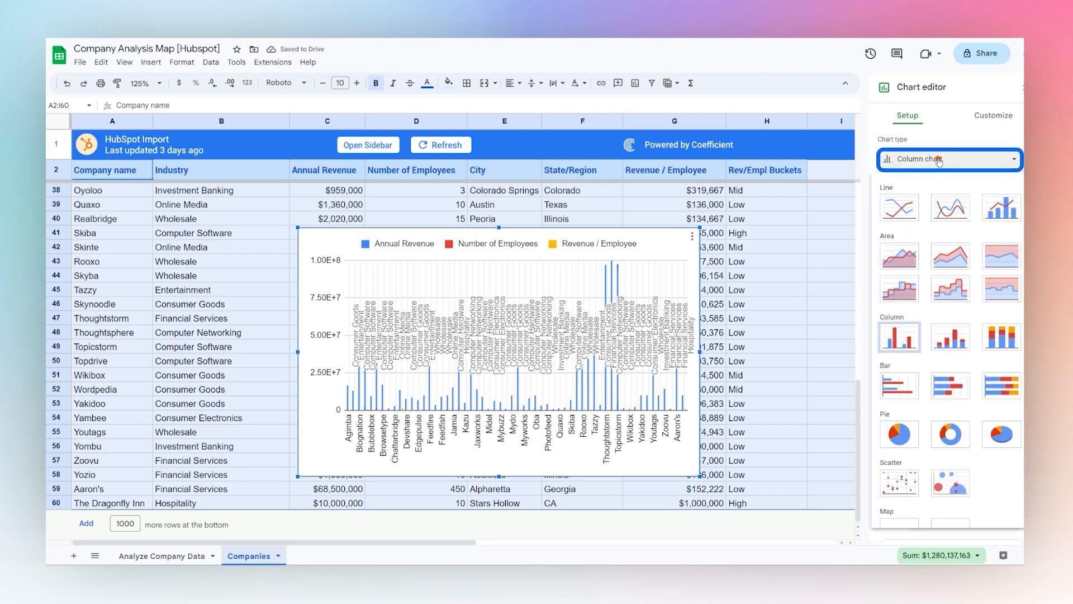
pyautogui.scroll(-5, 946, 378)
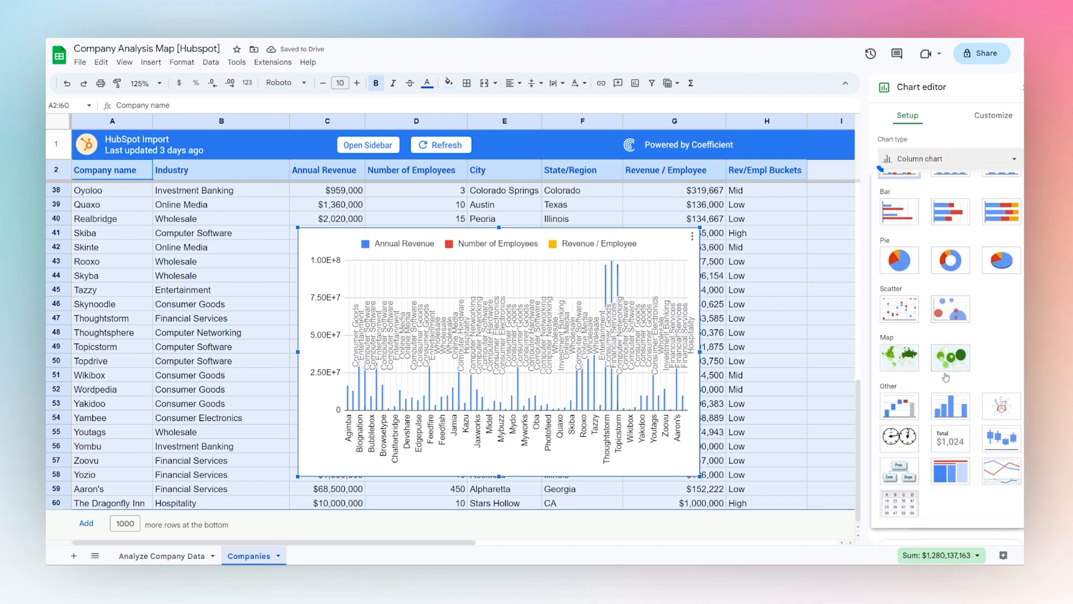
pyautogui.click(901, 362)
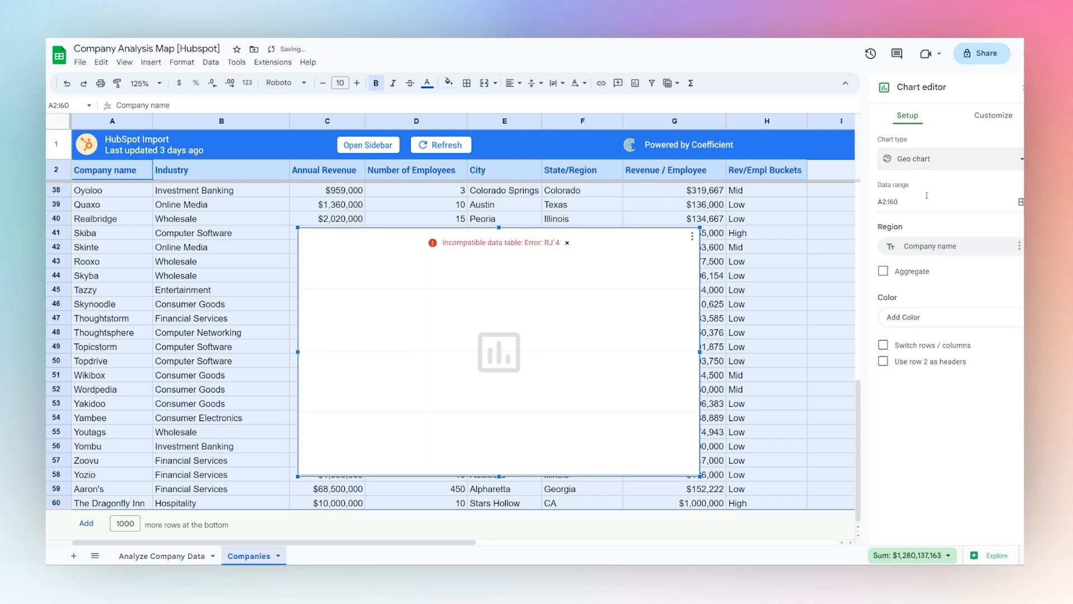
# Set the Geo chart's region to State/Region and turn on aggregation
pyautogui.click(928, 247)
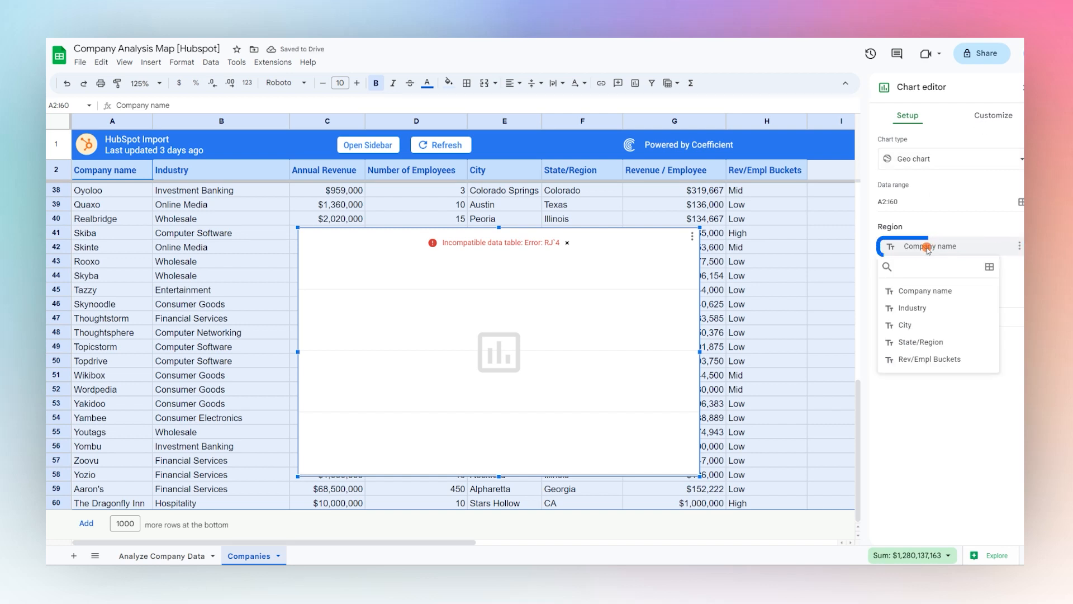
pyautogui.click(921, 342)
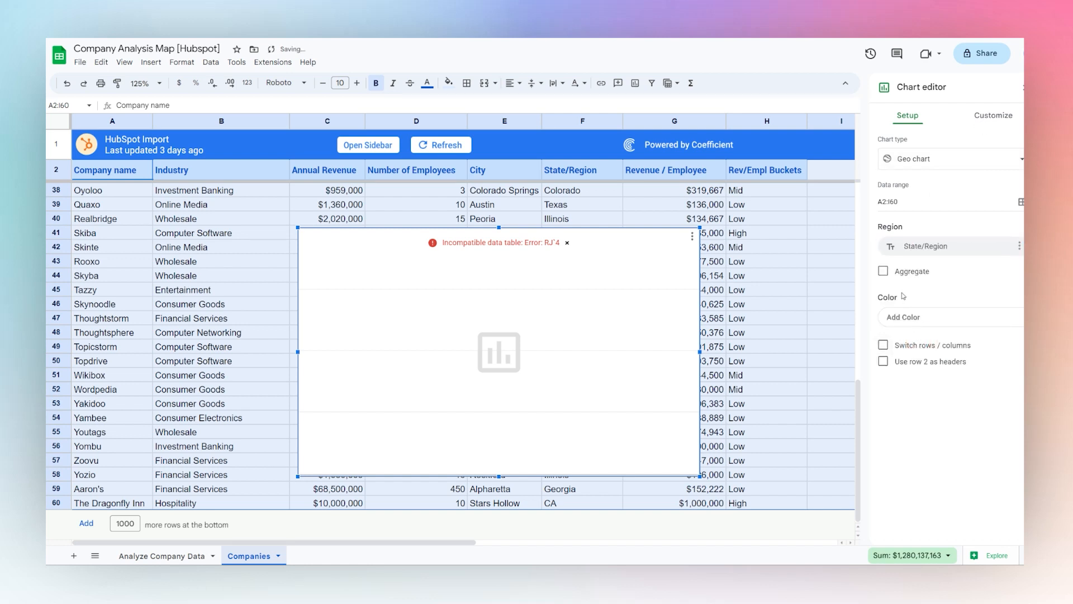
pyautogui.click(884, 271)
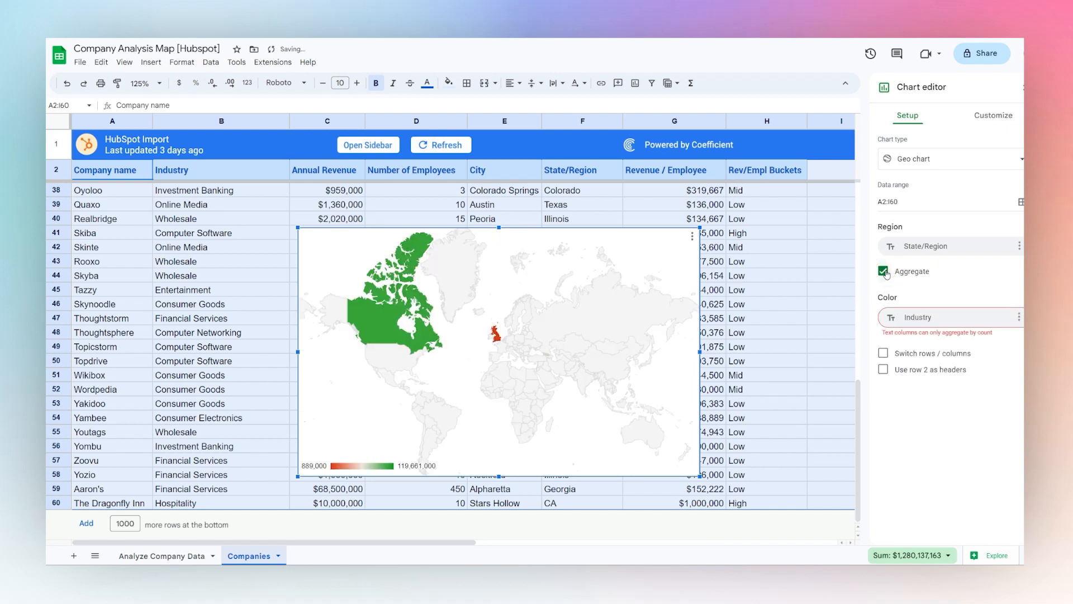
# Limit the Geo chart's displayed region to United States
pyautogui.click(982, 117)
pyautogui.click(901, 173)
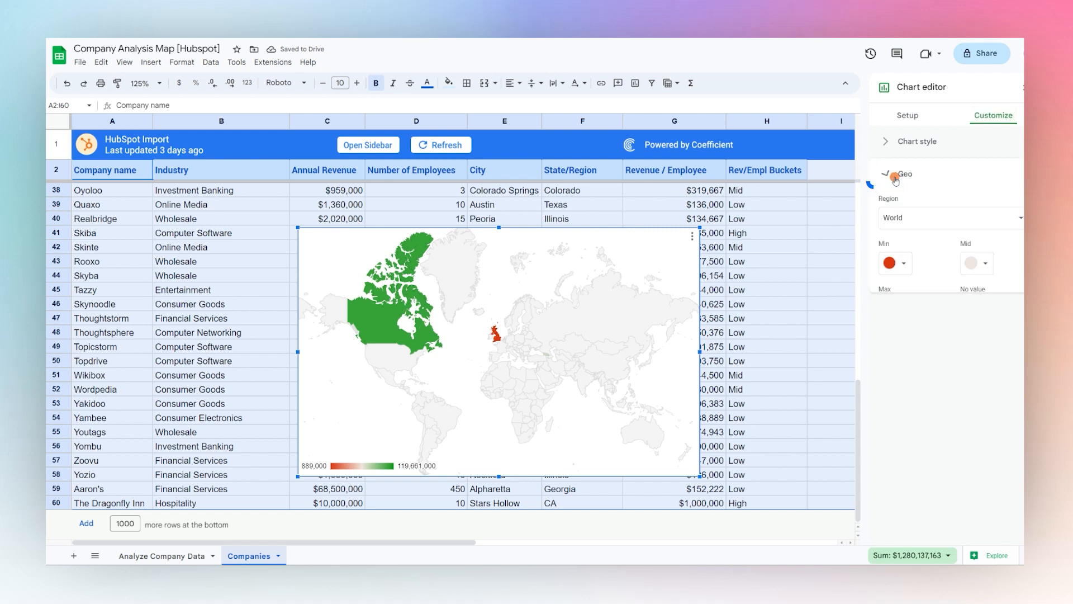
pyautogui.click(908, 226)
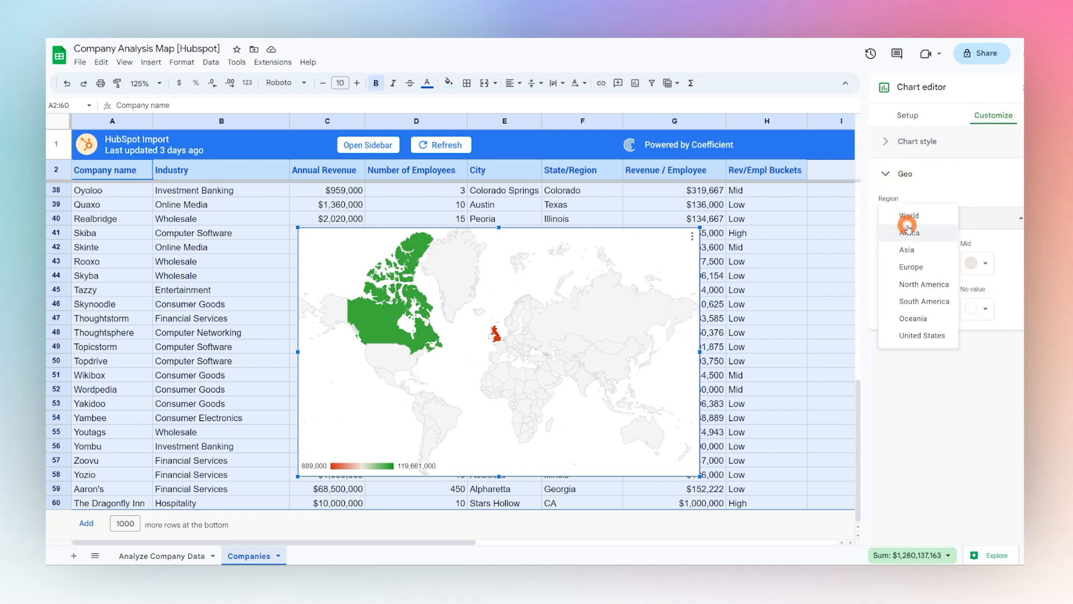
pyautogui.click(923, 336)
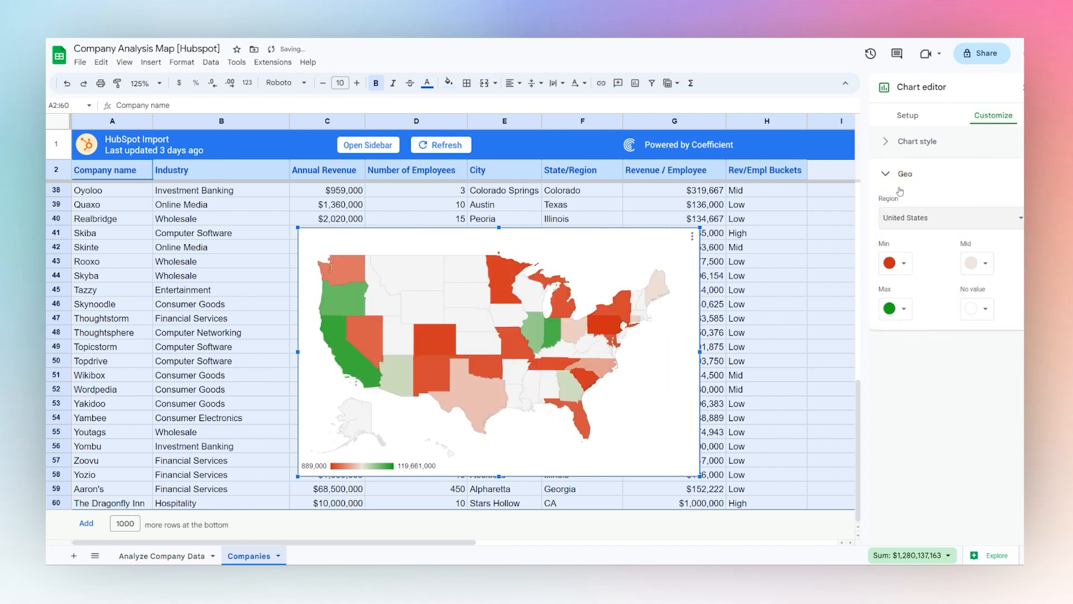
# Examine the values shown for individual states and the fields available for the map's color
pyautogui.click(908, 126)
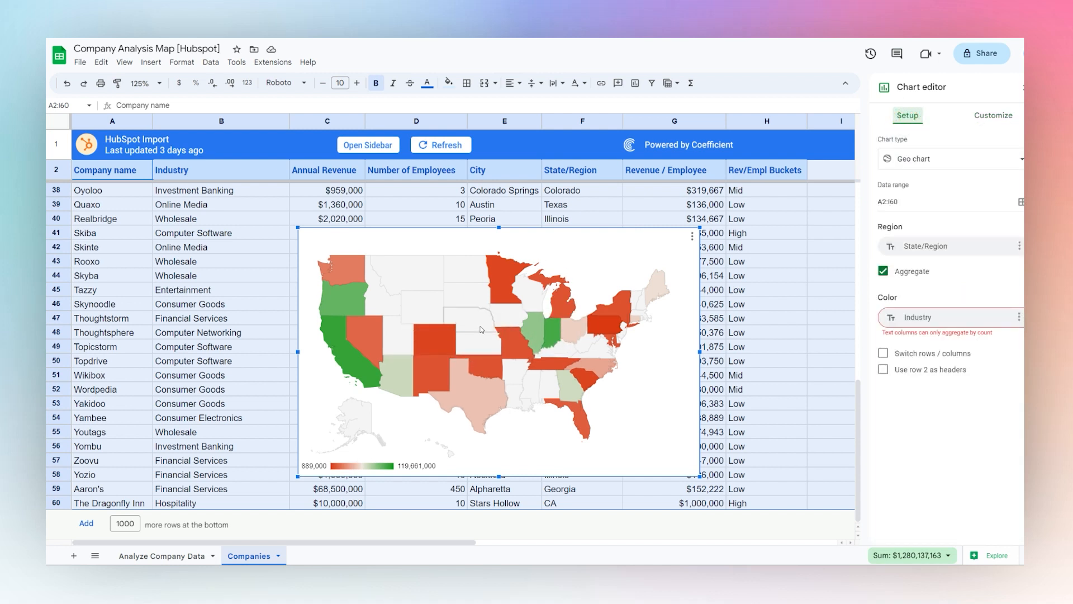
pyautogui.moveTo(339, 314)
pyautogui.click(928, 317)
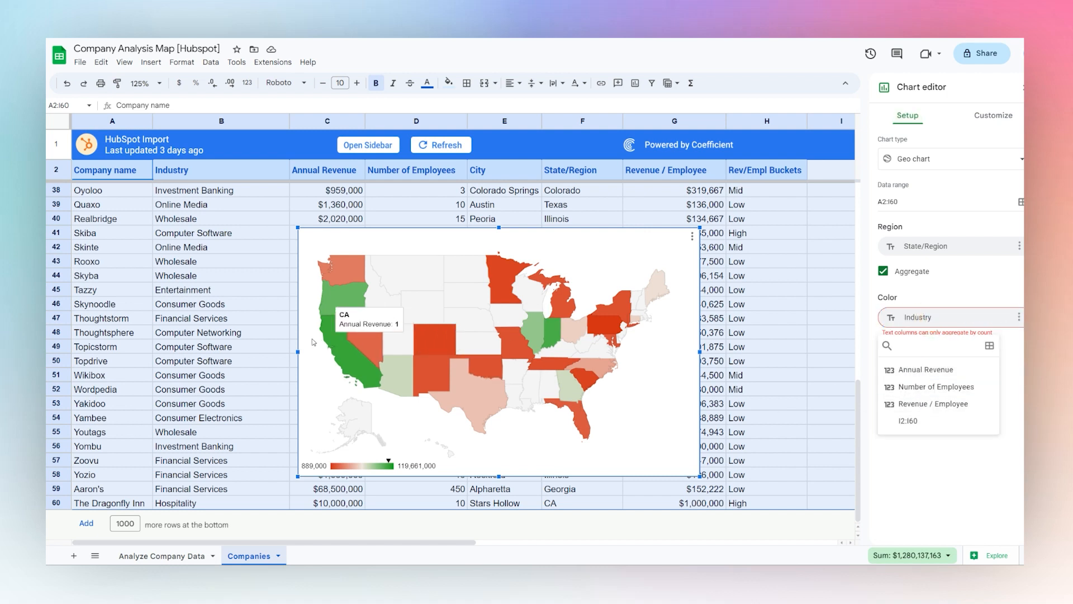
pyautogui.moveTo(376, 363)
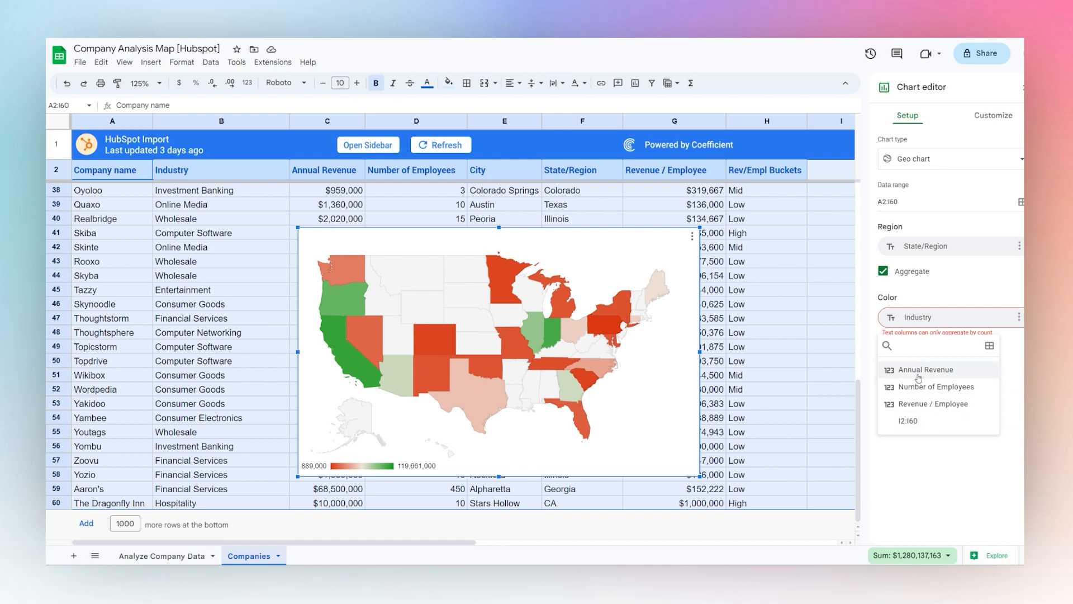
pyautogui.click(980, 459)
# Copy the map chart to the Analyze Company Data sheet, placing it below SELECT METRIC and widening it into column O
pyautogui.click(506, 317)
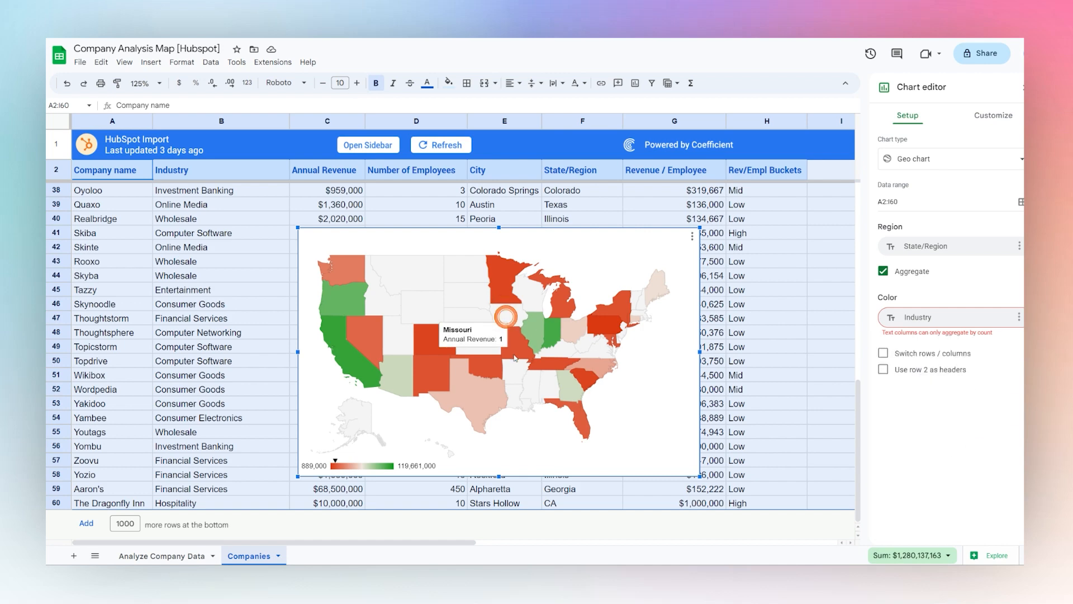
pyautogui.click(162, 556)
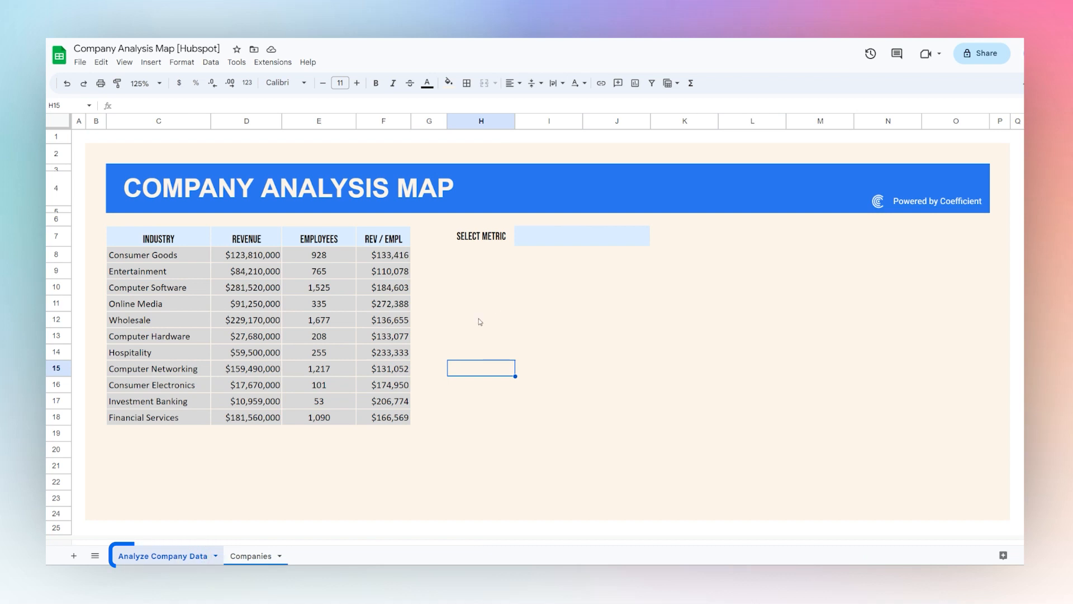
pyautogui.click(482, 302)
pyautogui.hotkey('ctrl', 'v')
pyautogui.moveTo(599, 302); pyautogui.dragTo(601, 274)
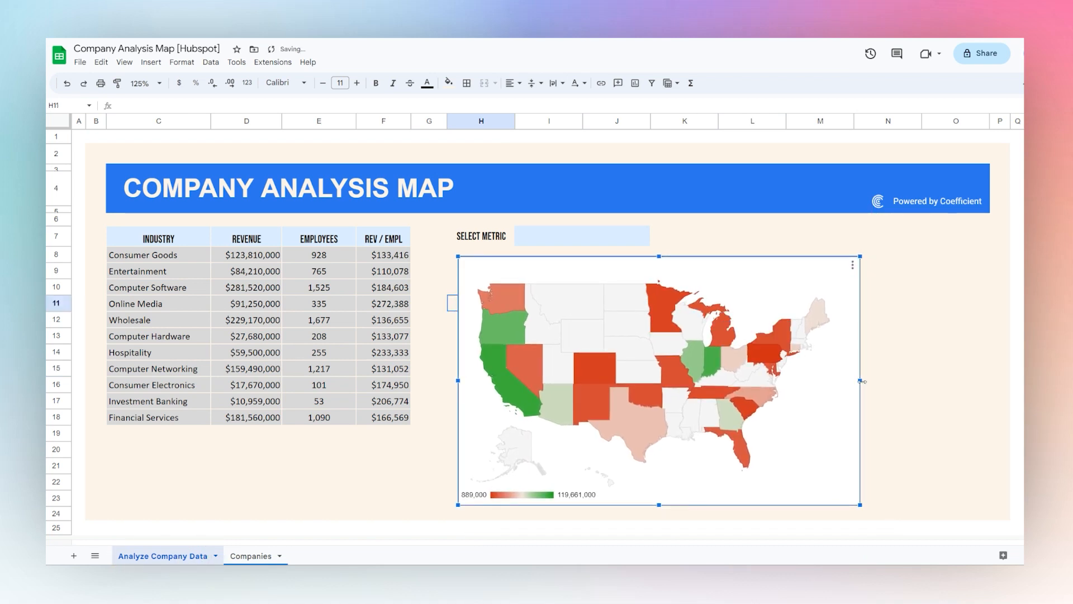
pyautogui.moveTo(861, 381); pyautogui.dragTo(971, 381)
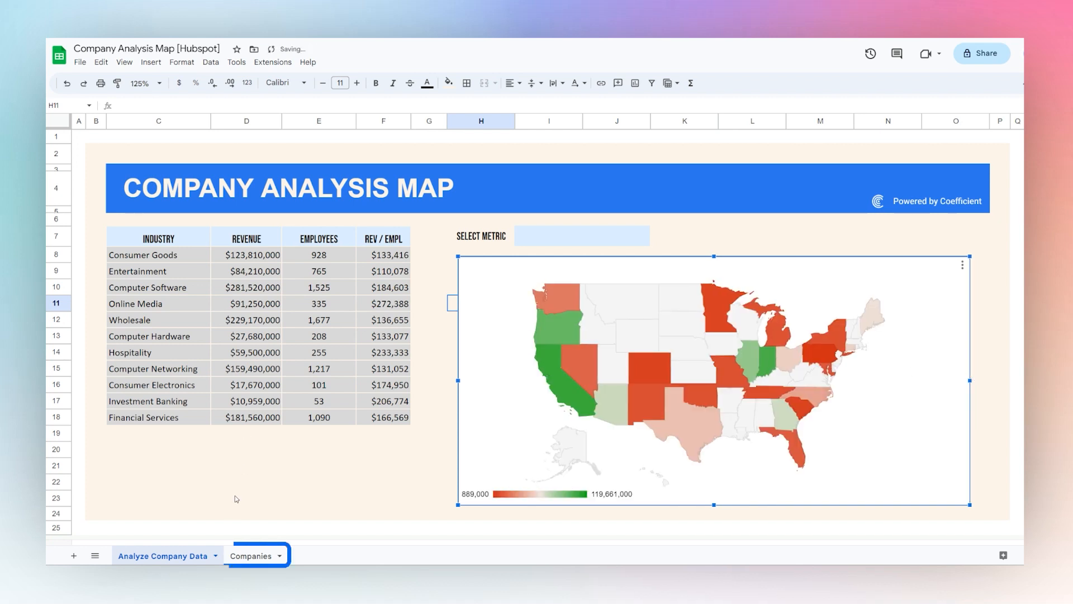
# Delete the original map chart from the Companies sheet
pyautogui.click(253, 556)
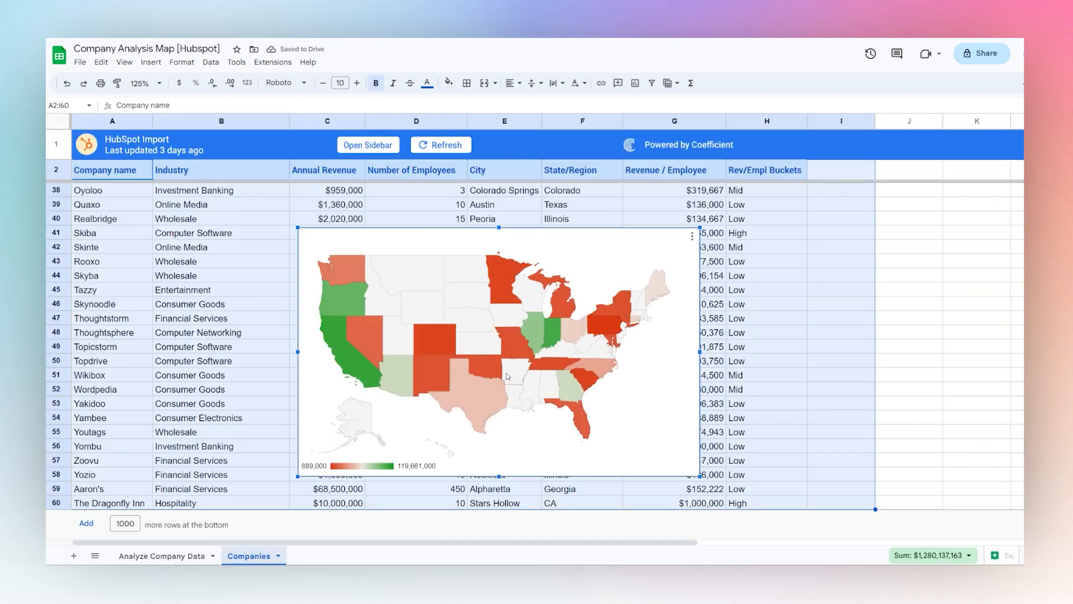
pyautogui.press('Delete')
pyautogui.click(596, 267)
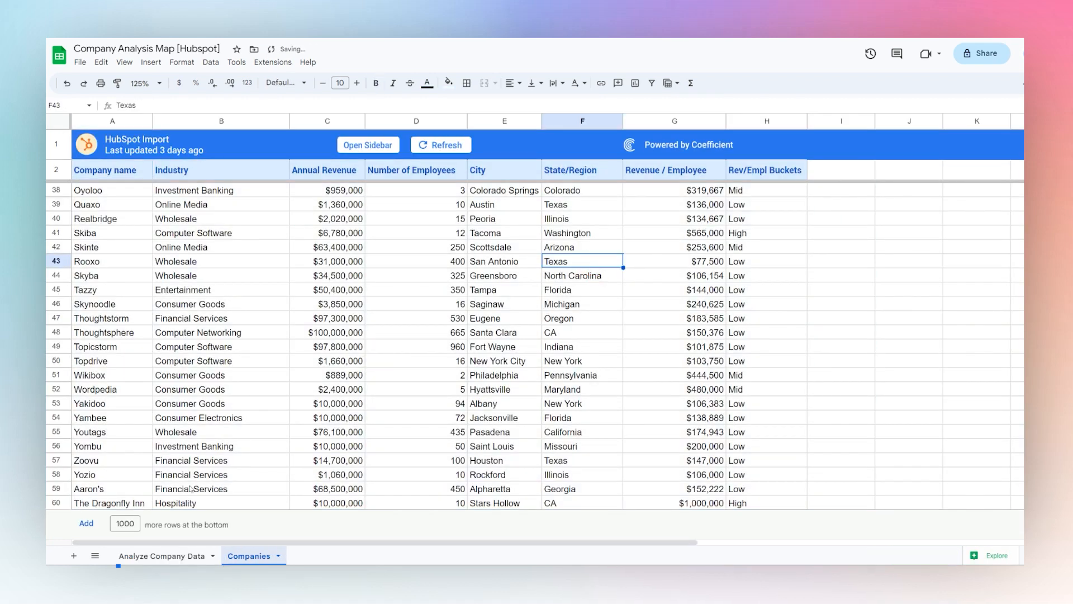
# Add a dropdown to the SELECT METRIC cell I7:J7 on the Analyze Company Data sheet with options Revenue, Employees and Revenue/Employee
pyautogui.click(189, 555)
pyautogui.click(523, 234)
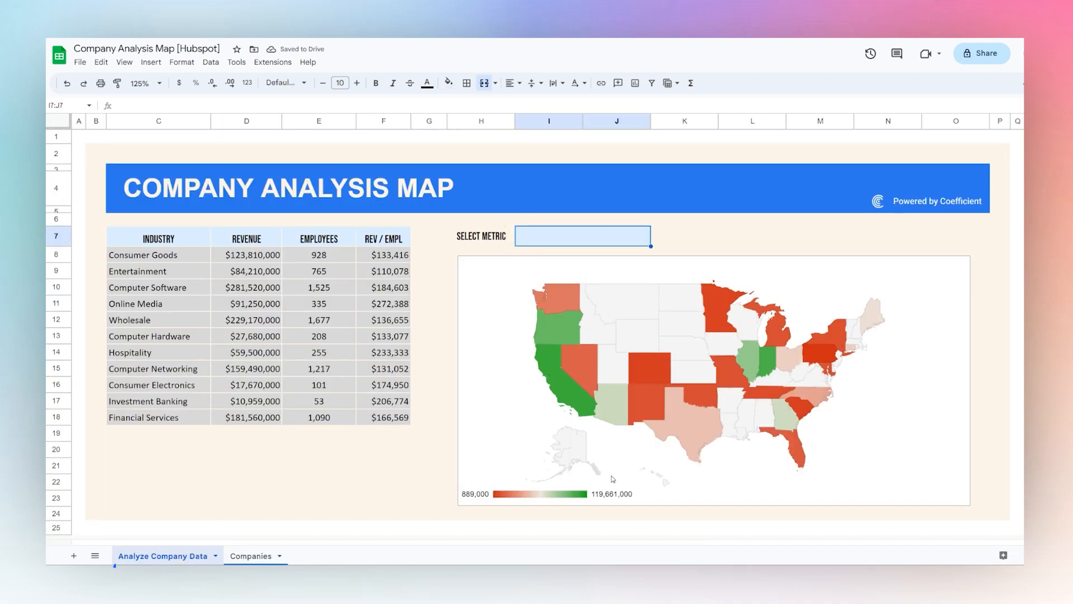
pyautogui.rightClick(557, 238)
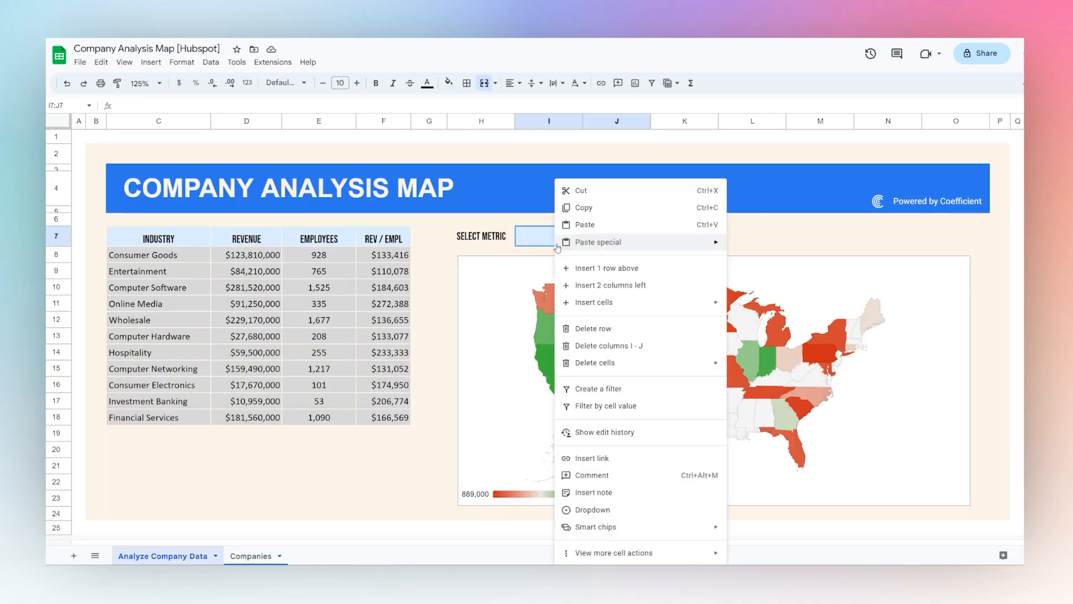
pyautogui.click(609, 511)
pyautogui.moveTo(957, 208); pyautogui.dragTo(925, 216)
pyautogui.write('Revenue')
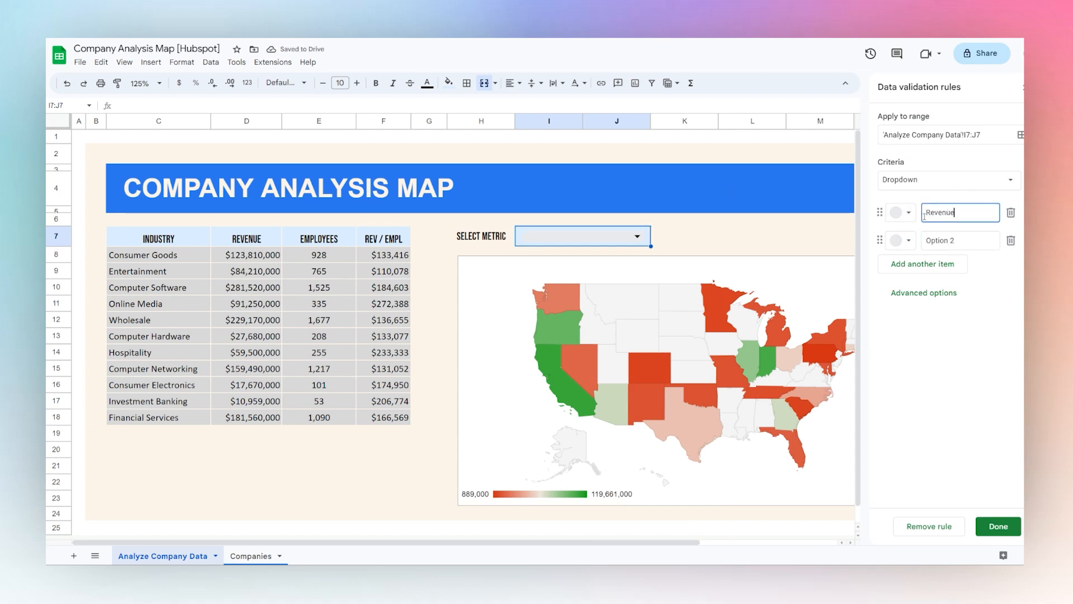
pyautogui.click(947, 240)
pyautogui.moveTo(957, 241); pyautogui.dragTo(905, 244)
pyautogui.write('Empl')
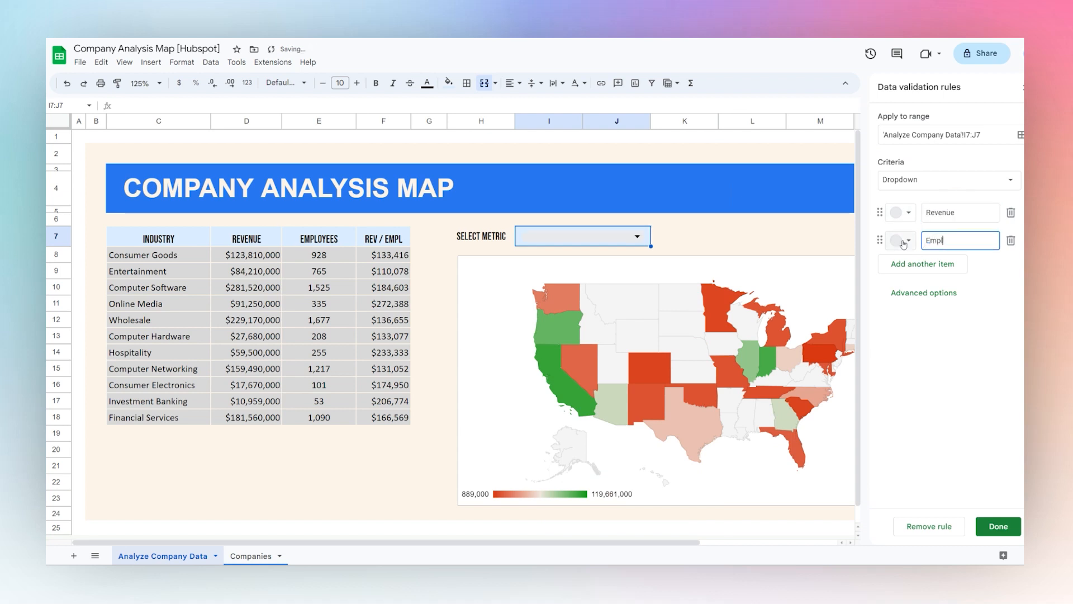
pyautogui.write('oyees')
pyautogui.click(944, 267)
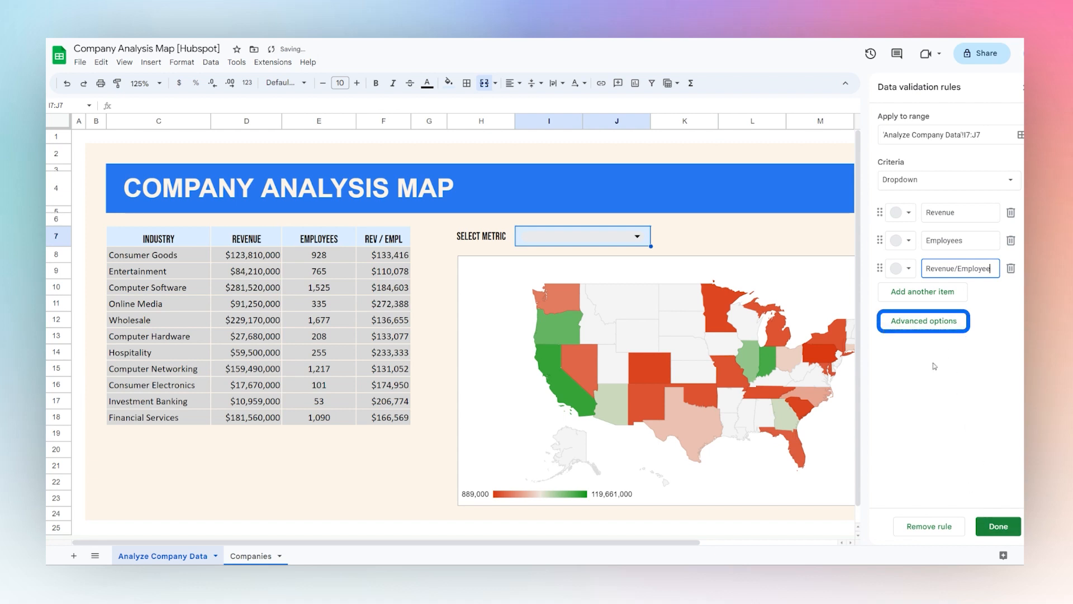
# Set the metric dropdown's display style to Arrow and save the data validation rule
pyautogui.click(931, 321)
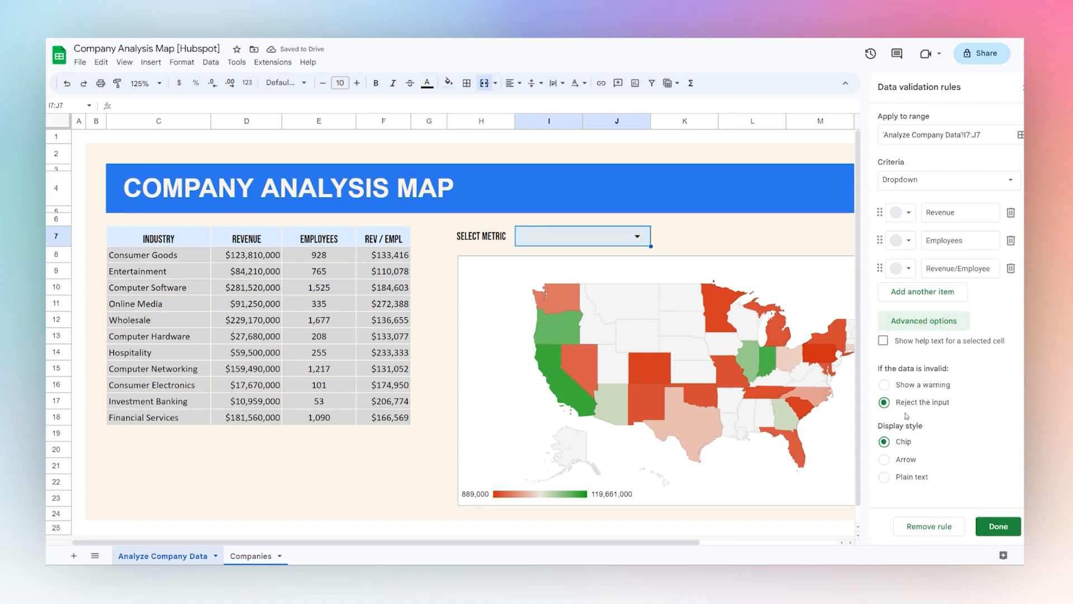
pyautogui.click(905, 460)
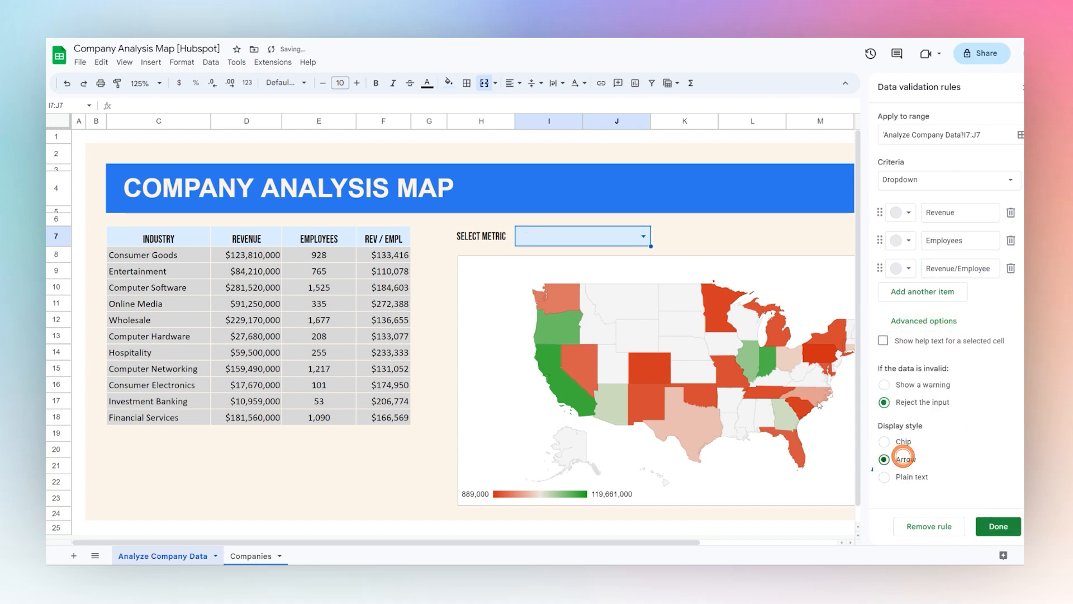
pyautogui.click(995, 529)
# Check the options offered by the SELECT METRIC dropdown without choosing one, and close the data validation rules
pyautogui.click(644, 237)
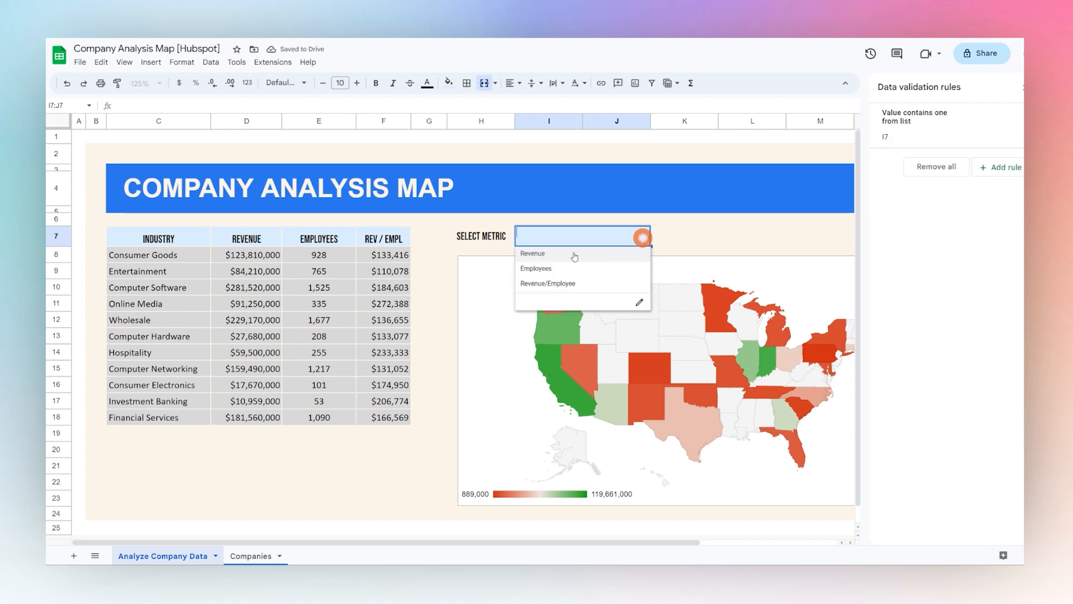
pyautogui.click(707, 229)
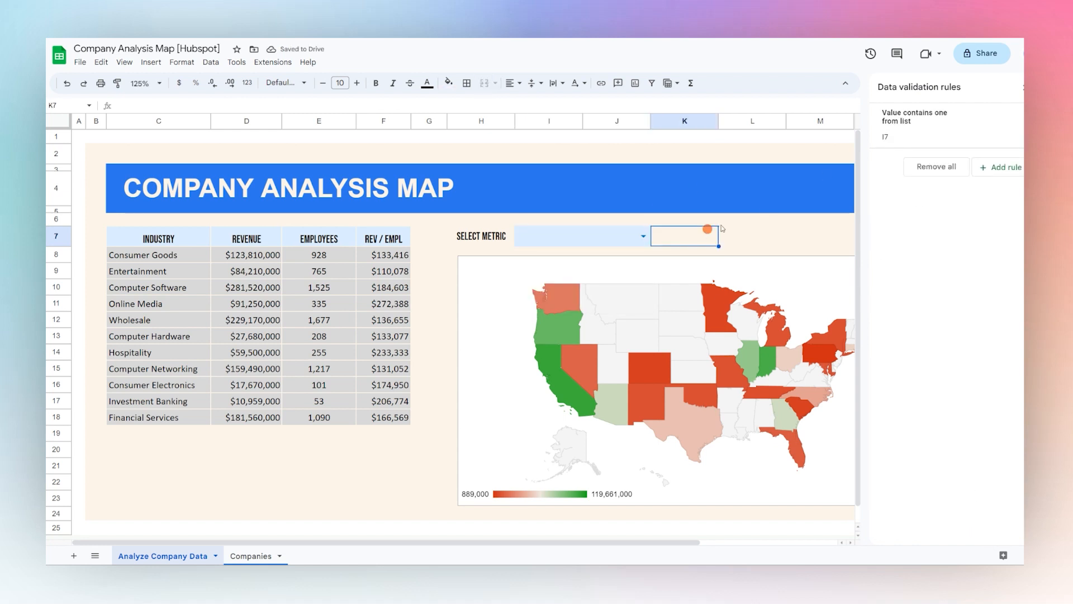
pyautogui.click(1023, 87)
pyautogui.click(545, 238)
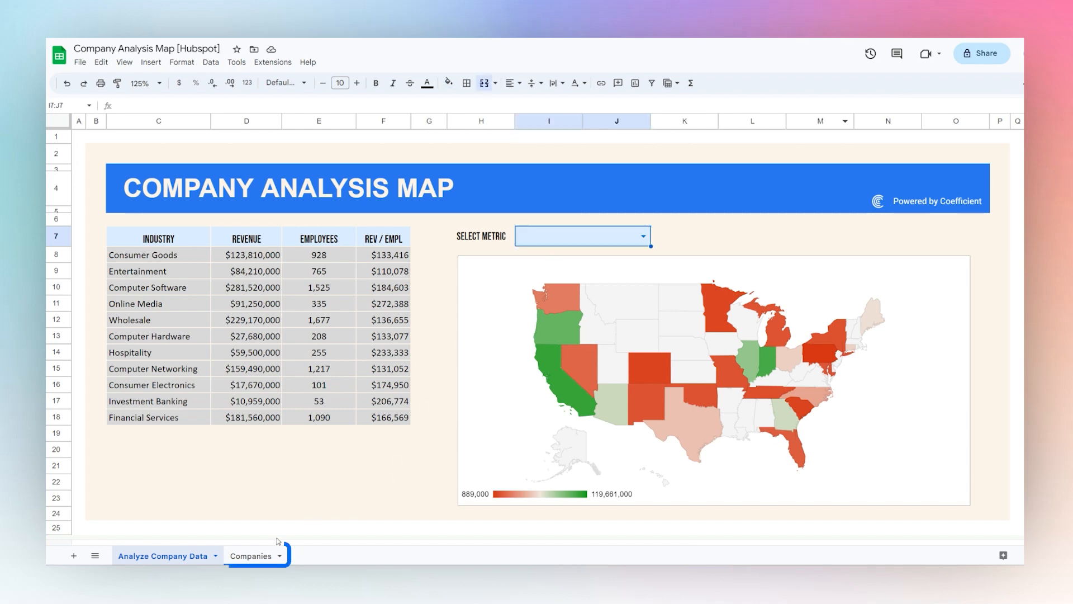
# Enter the header Chart Column in I2 on the Companies sheet
pyautogui.click(253, 556)
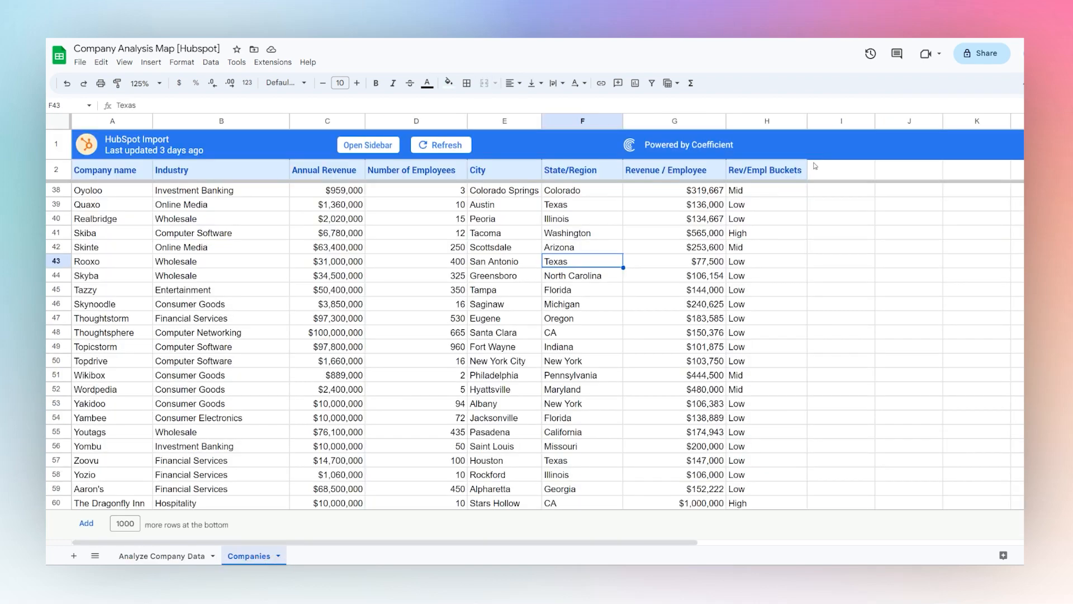
pyautogui.click(849, 171)
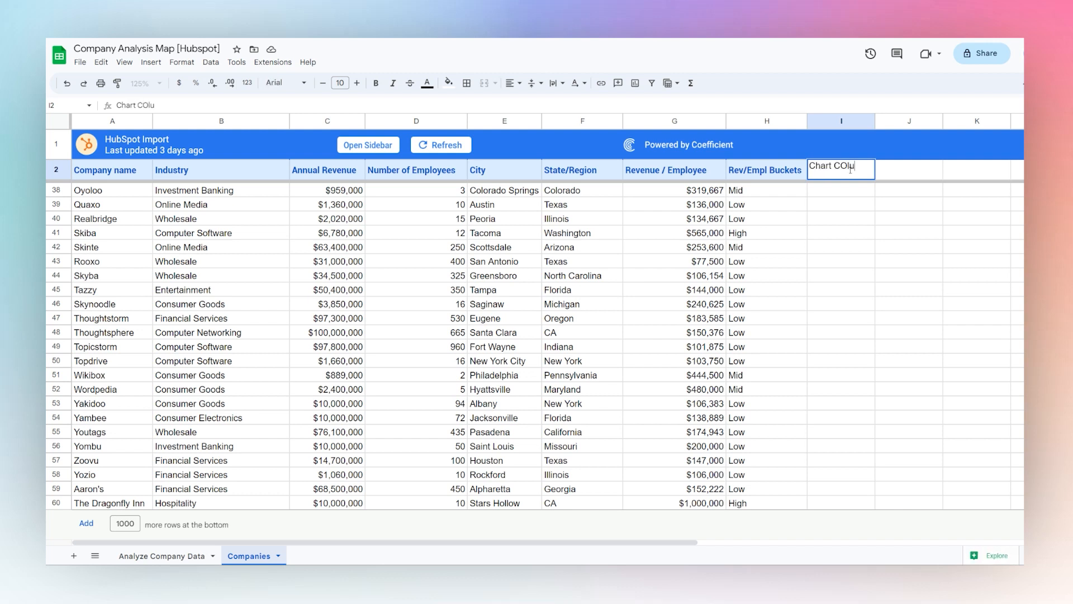
pyautogui.write('Chart Column')
pyautogui.press('Return')
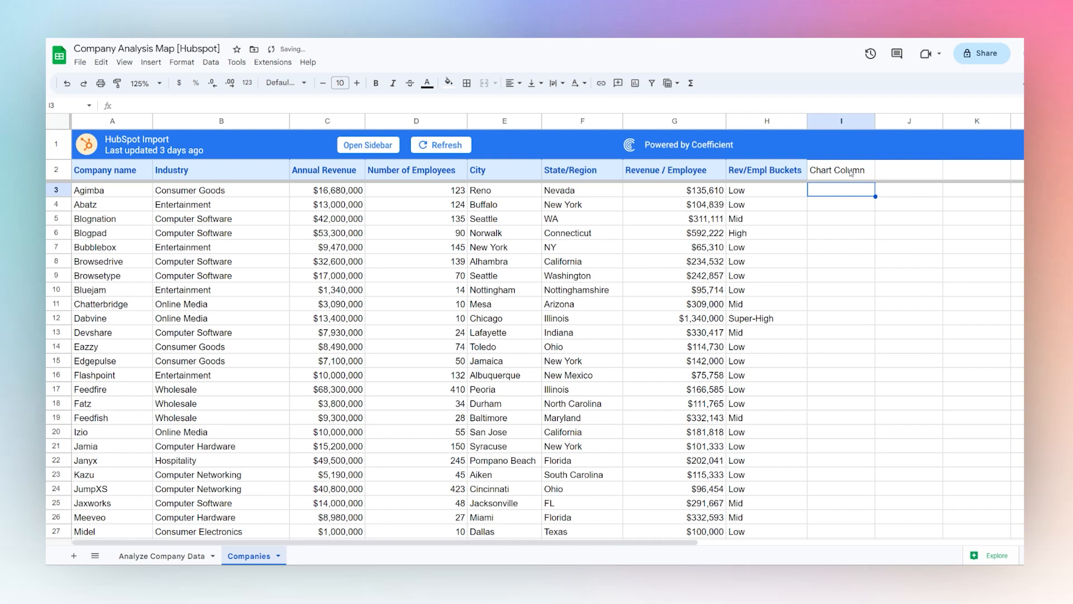
# Start an IF formula in I3 of the Companies sheet testing whether 'Analyze Company Data'!I7 equals "Revenue"
pyautogui.click(828, 121)
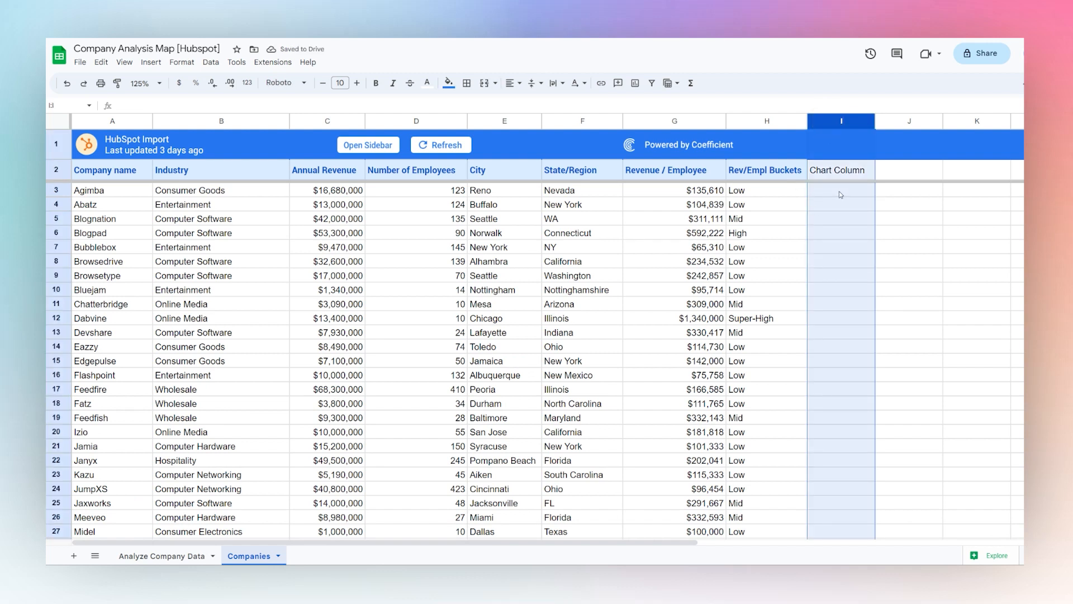
pyautogui.moveTo(839, 191); pyautogui.dragTo(838, 361)
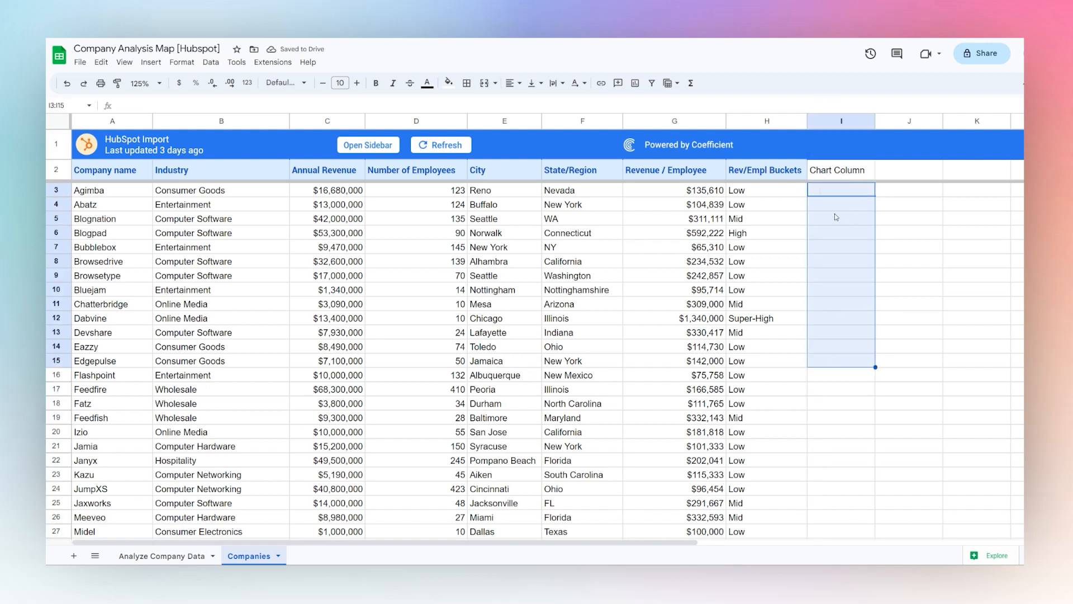
pyautogui.click(839, 193)
pyautogui.write('=')
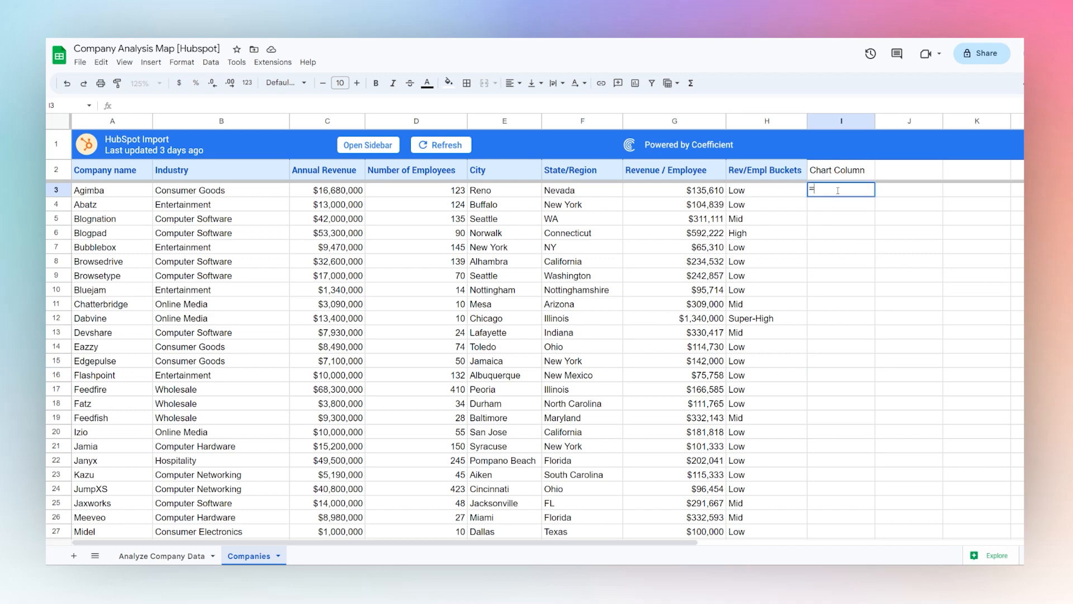
pyautogui.write('IF(')
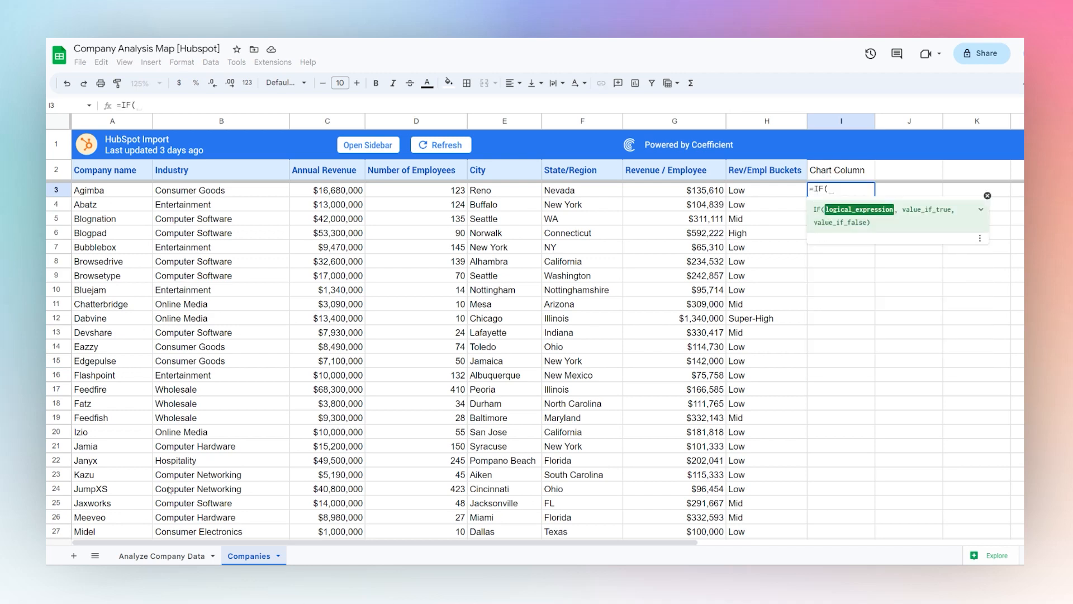
pyautogui.click(160, 556)
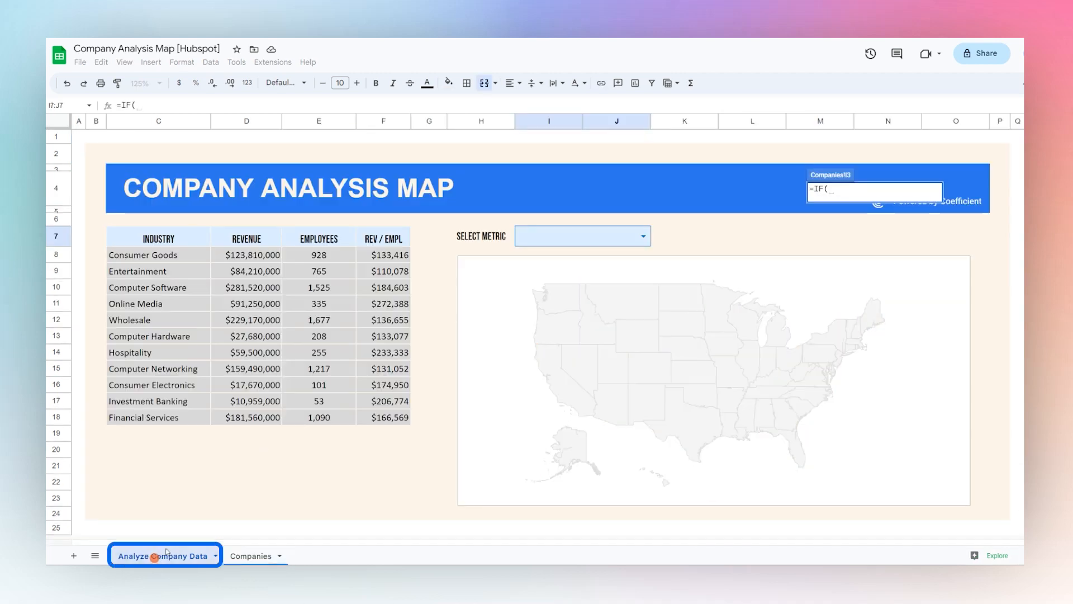
pyautogui.click(570, 238)
pyautogui.write('="')
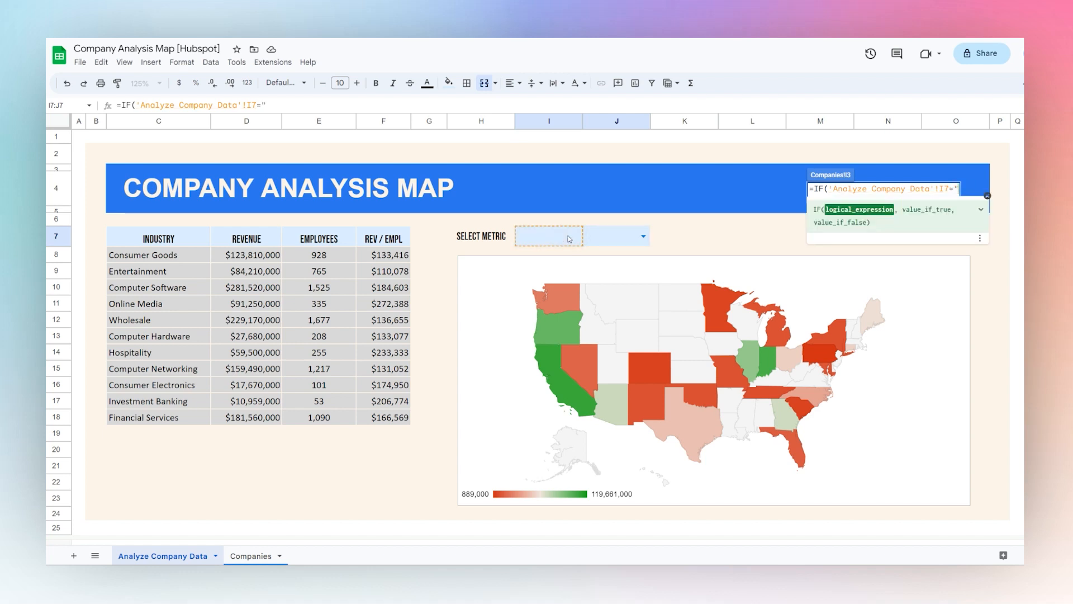
pyautogui.write('Revenue"')
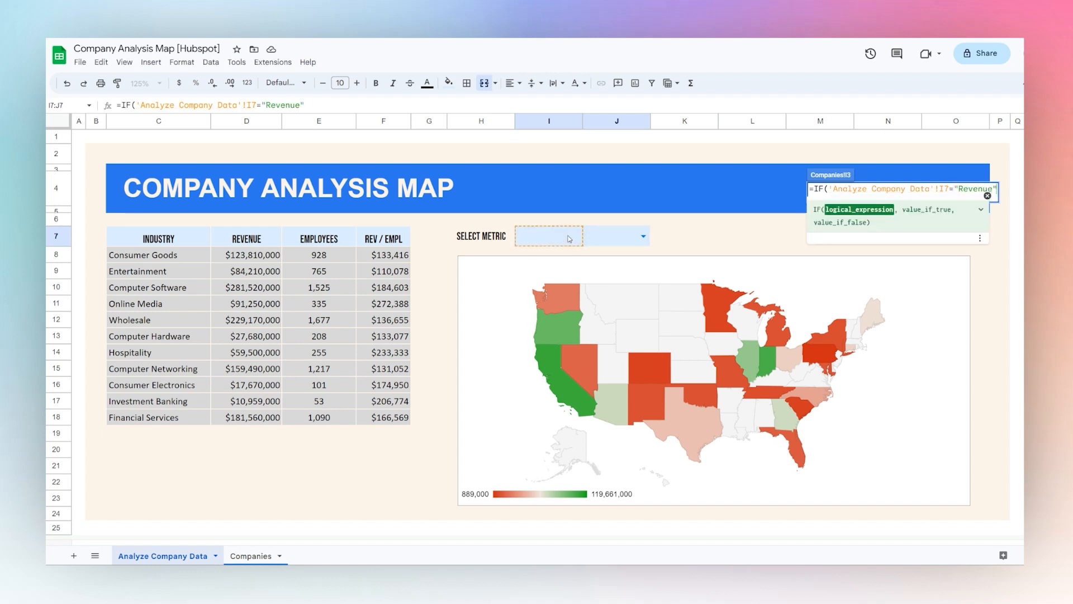
pyautogui.write(',')
# Make the formula's Revenue case return the annual revenue column with arrayformula(C3:C)
pyautogui.click(249, 556)
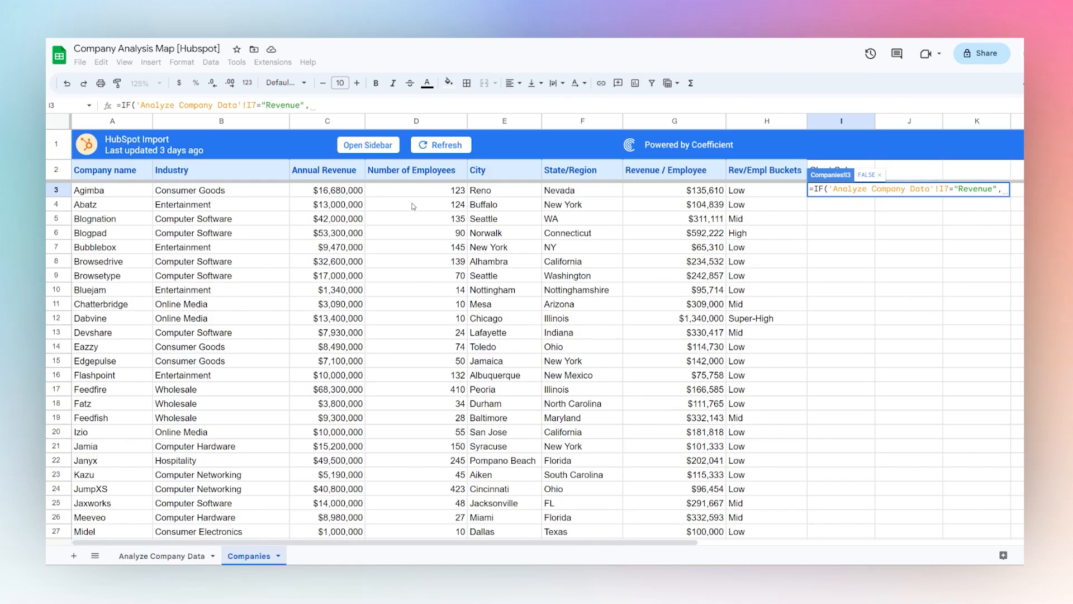
pyautogui.write('array')
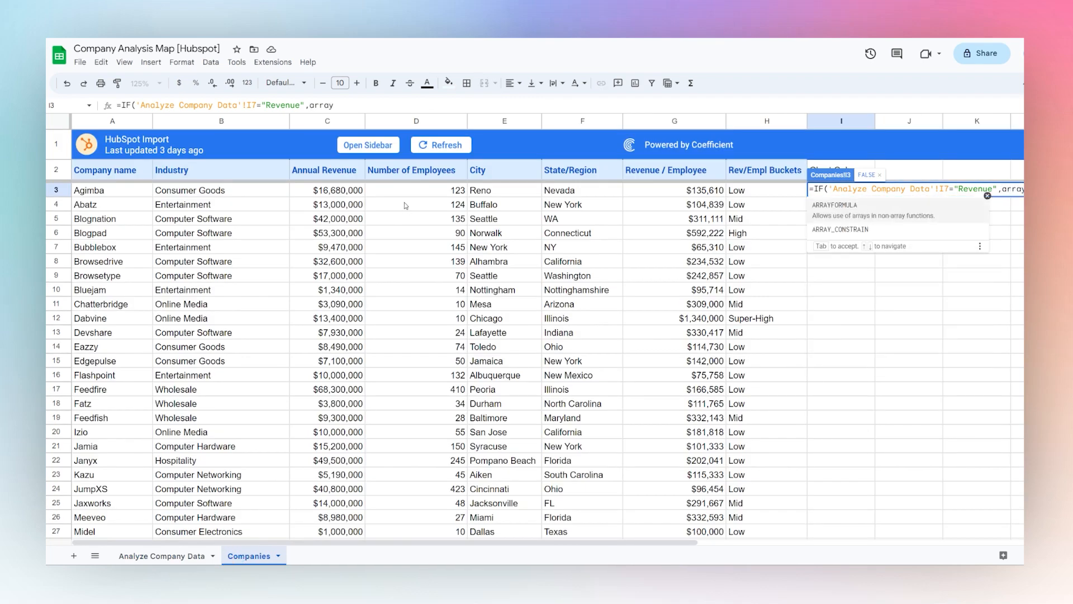
pyautogui.write('formula(')
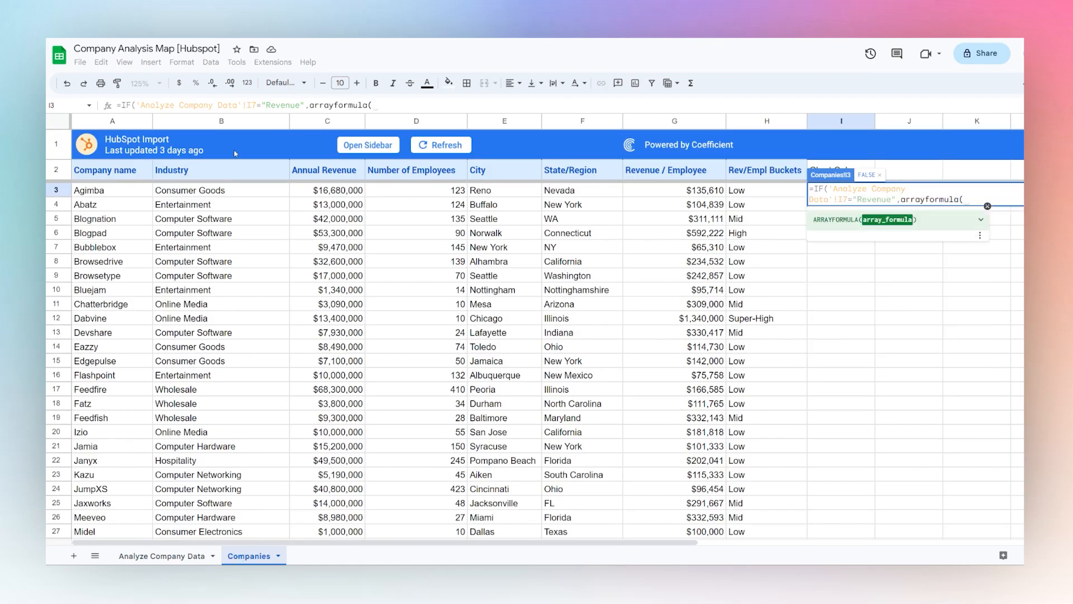
pyautogui.click(325, 195)
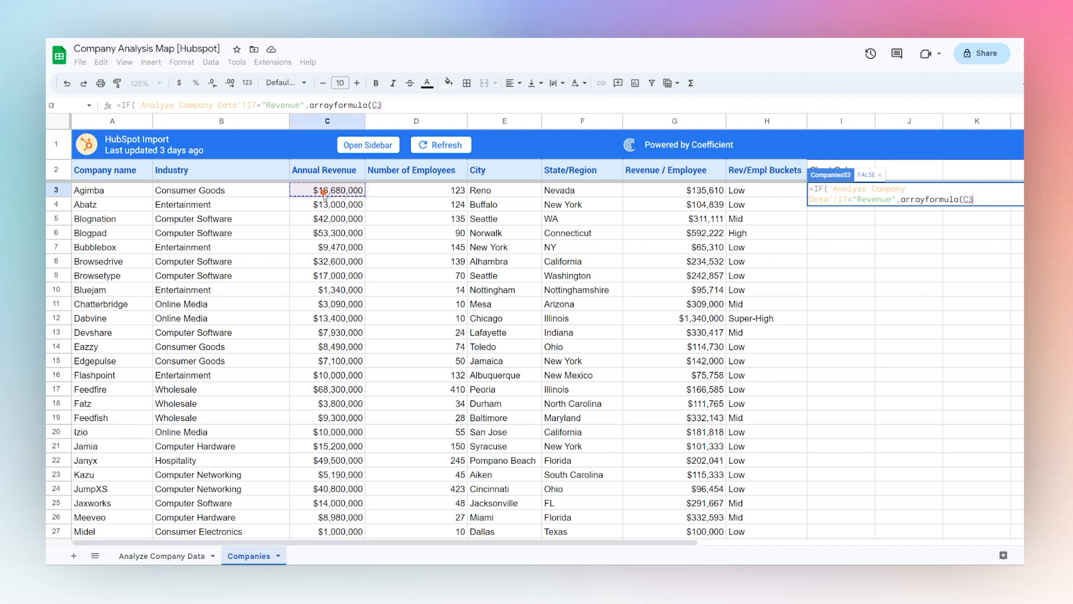
pyautogui.write(':C)')
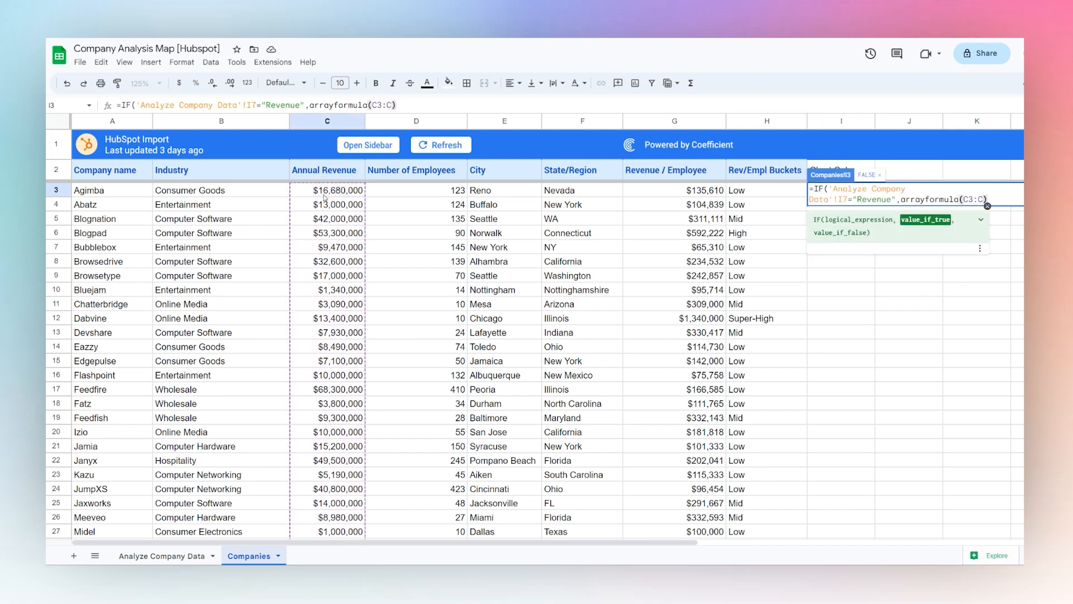
pyautogui.write(',')
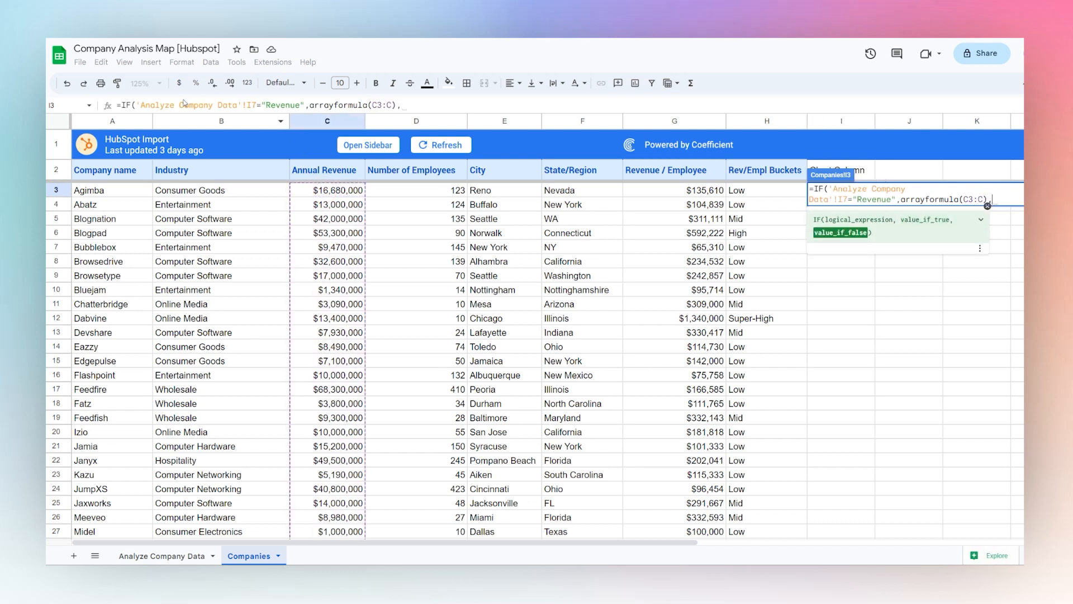
# Extend the I3 formula with a copied I7 test for "Employees" that returns arrayformula(D3:D)
pyautogui.moveTo(138, 105); pyautogui.dragTo(162, 109)
pyautogui.click(347, 106)
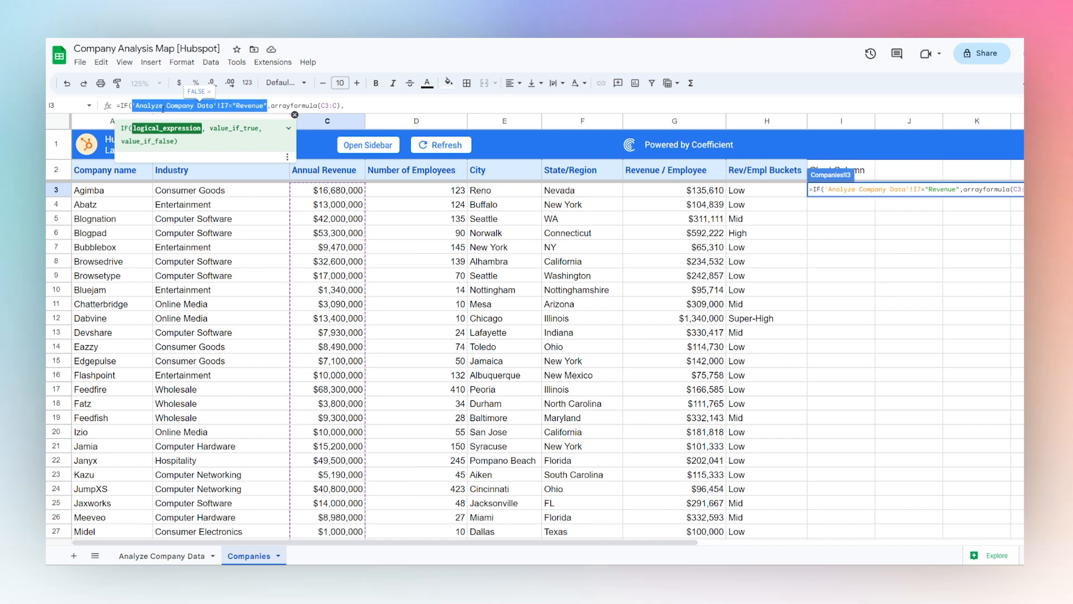
pyautogui.hotkey('ctrl', 'c')
pyautogui.click(343, 105)
pyautogui.write(',')
pyautogui.hotkey('ctrl', 'v')
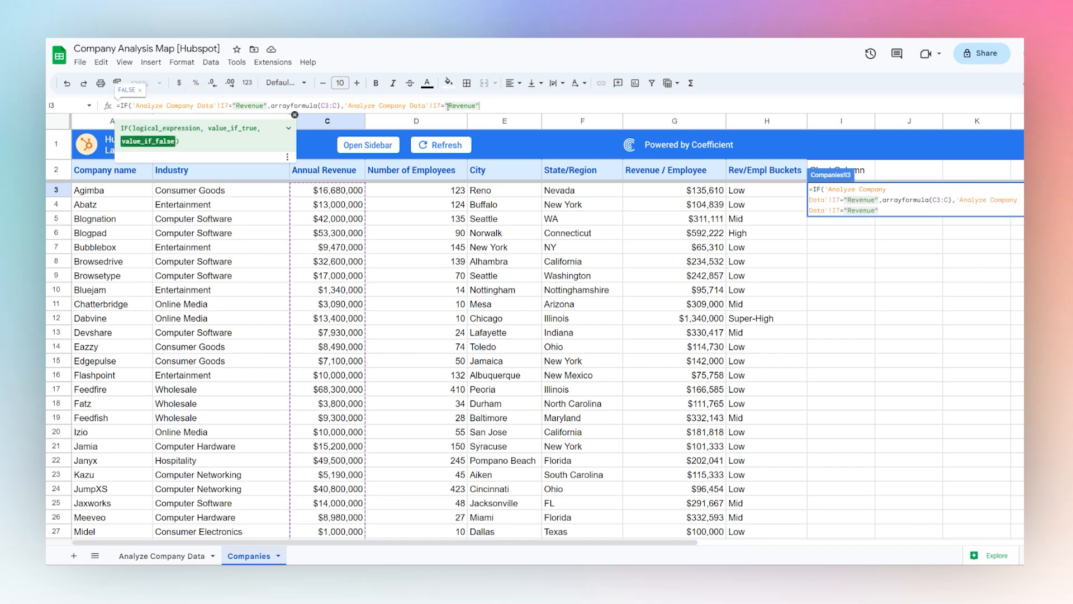
pyautogui.moveTo(448, 106); pyautogui.dragTo(475, 106)
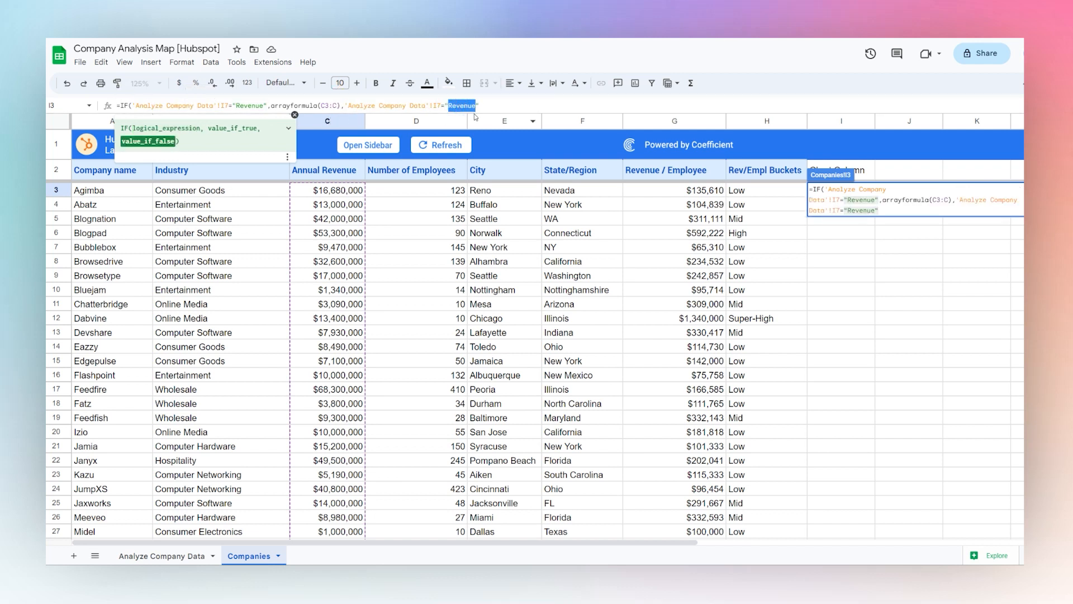
pyautogui.write('Employees"')
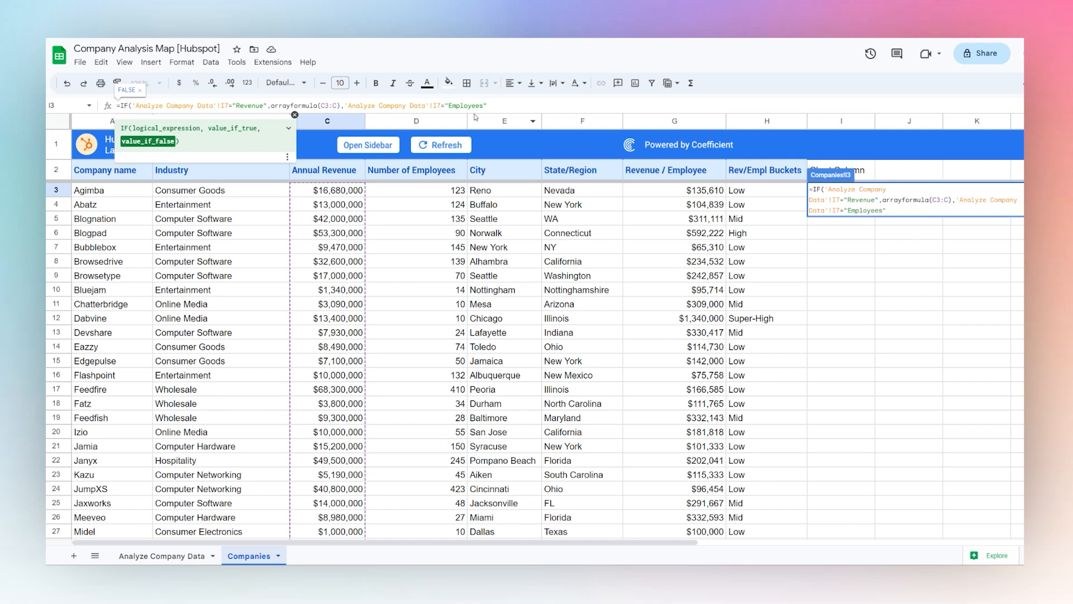
pyautogui.write(',arra')
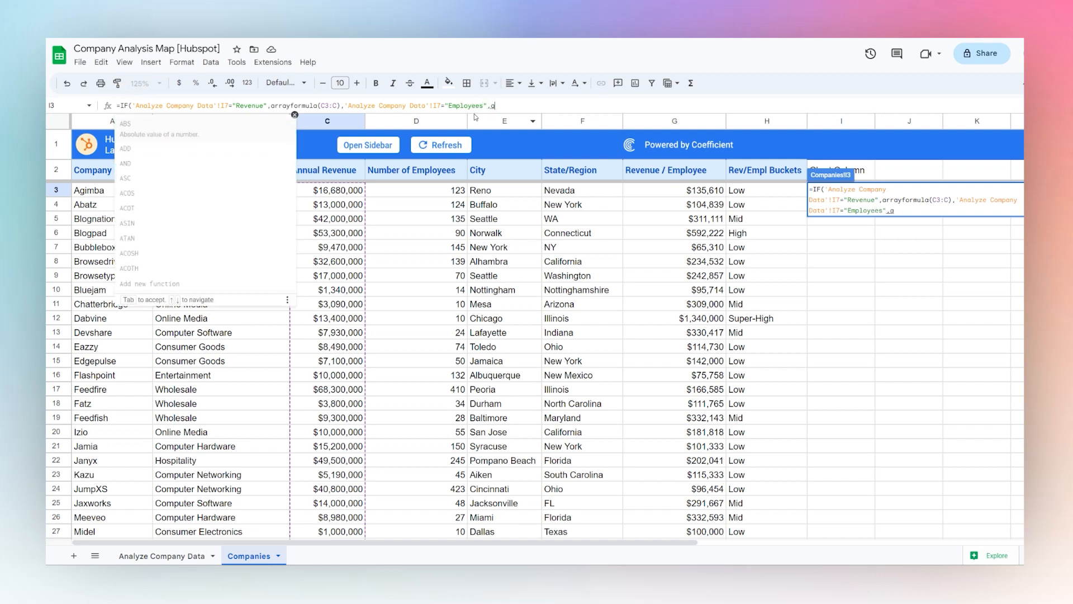
pyautogui.write('yformula(')
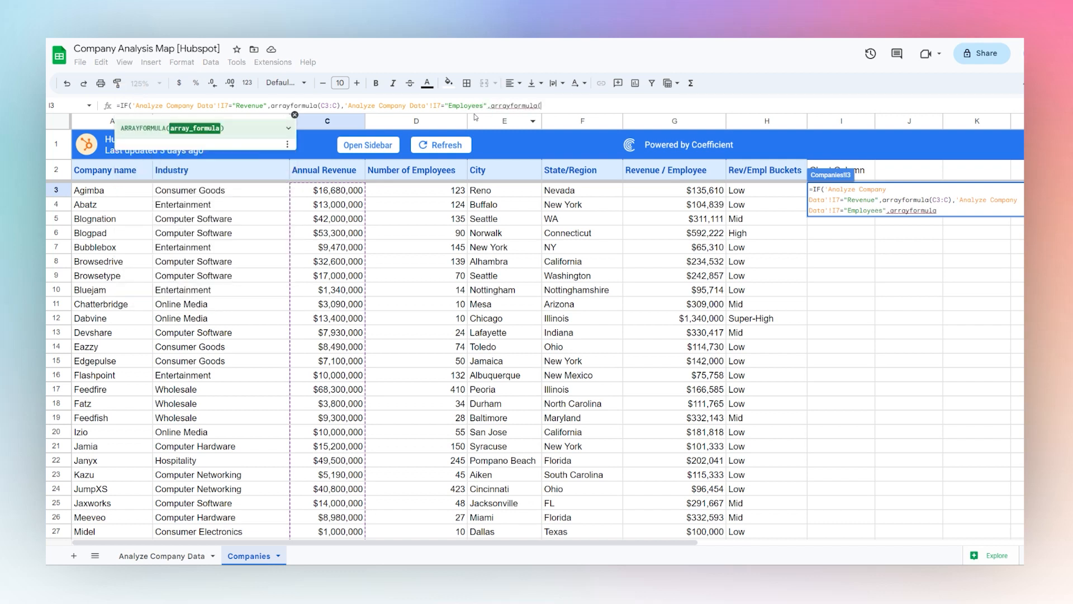
pyautogui.write('D3:D),')
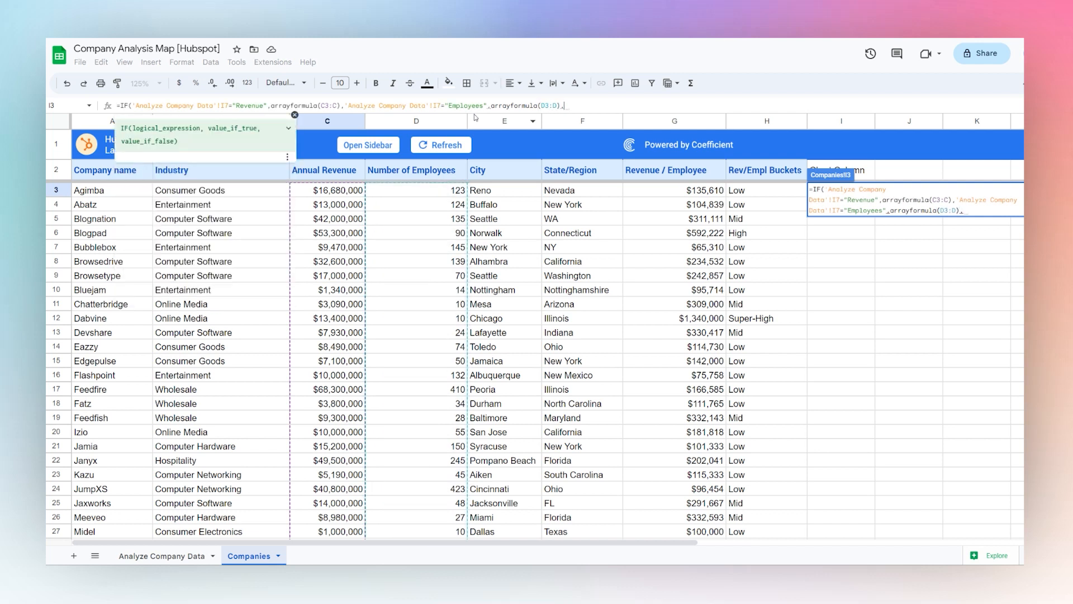
# Add an I7 test for "Revenue/Employee" returning arrayformula(G3:G) to the I3 formula, and enter the formula
pyautogui.hotkey('ctrl', 'v')
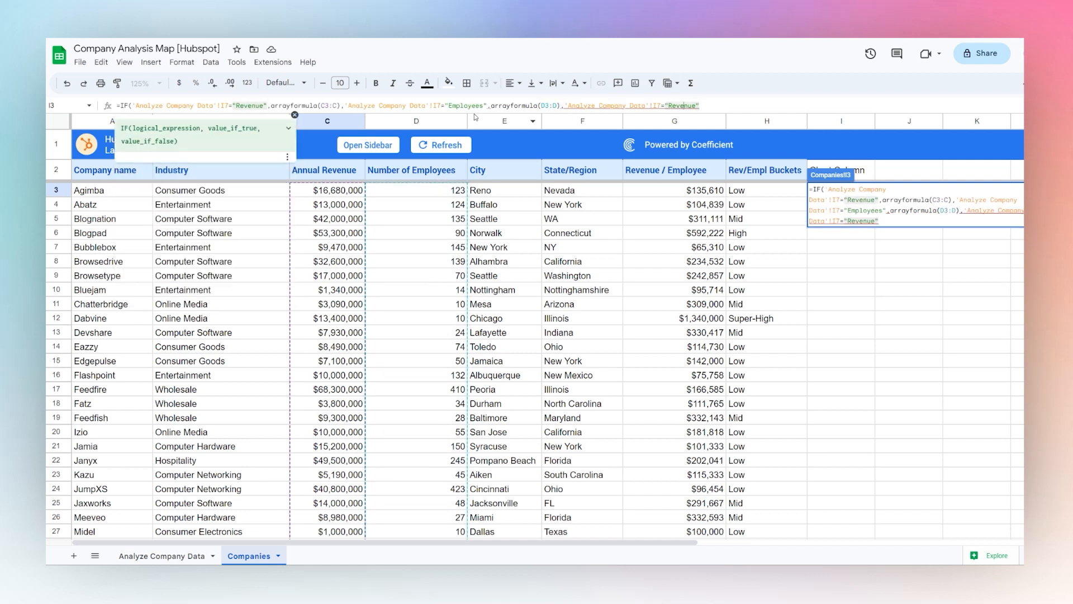
pyautogui.write('/Employee",')
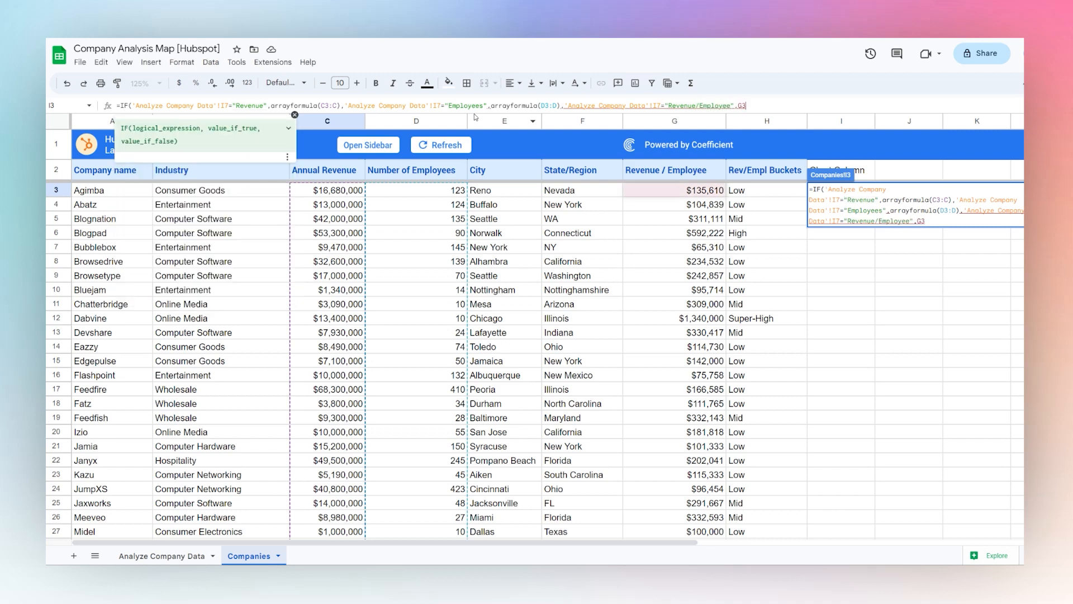
pyautogui.write('arrayformu')
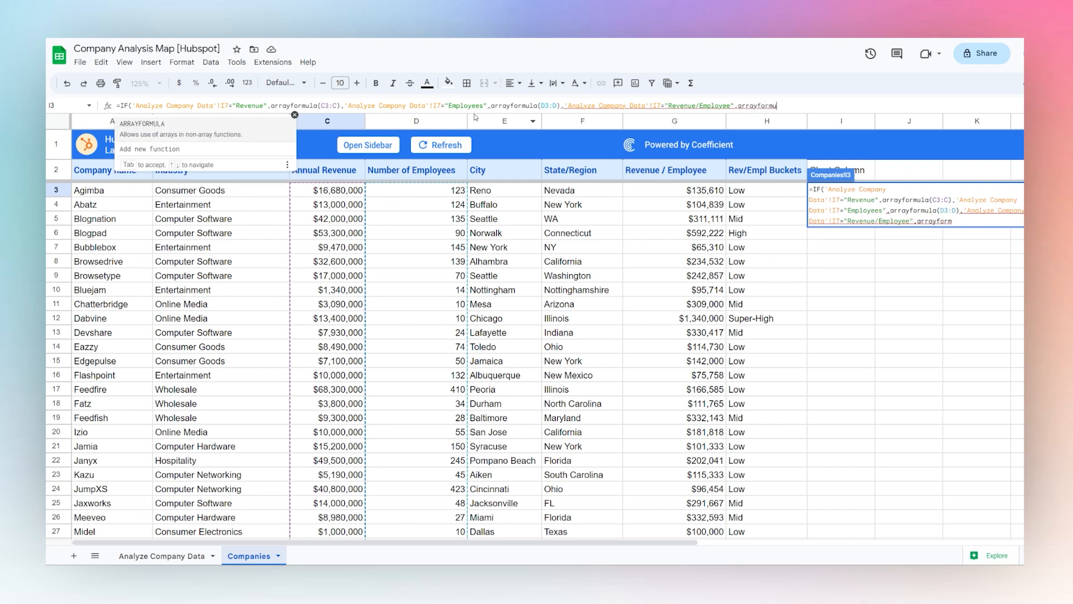
pyautogui.press('Tab')
pyautogui.write('G3:G)')
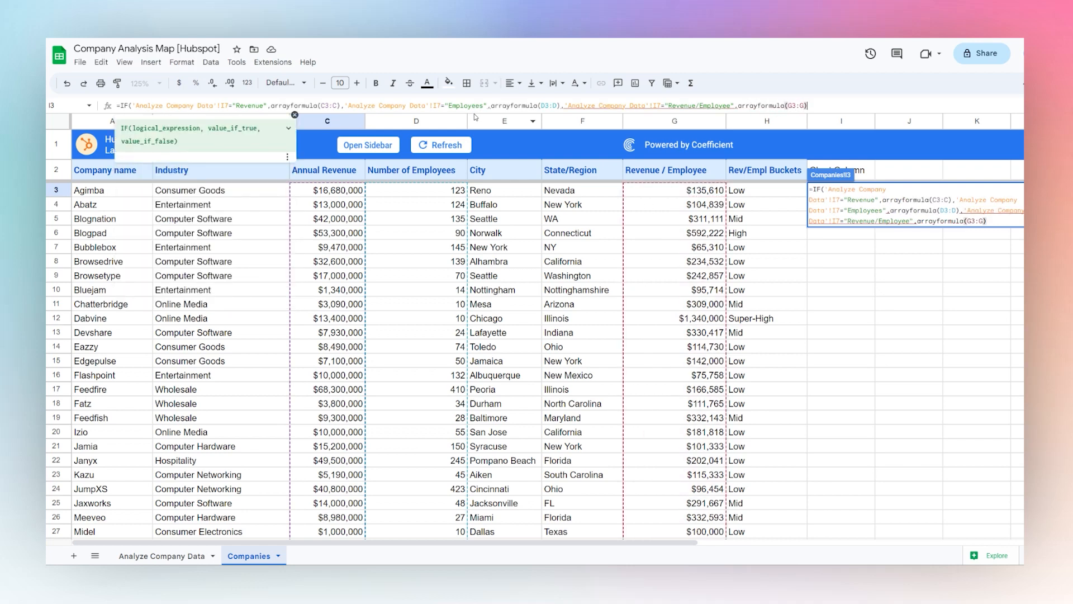
pyautogui.press('Return')
# Correct the I3 formula by nesting the Employees and Revenue/Employee tests in their own IF functions with matching closing parentheses
pyautogui.click(837, 192)
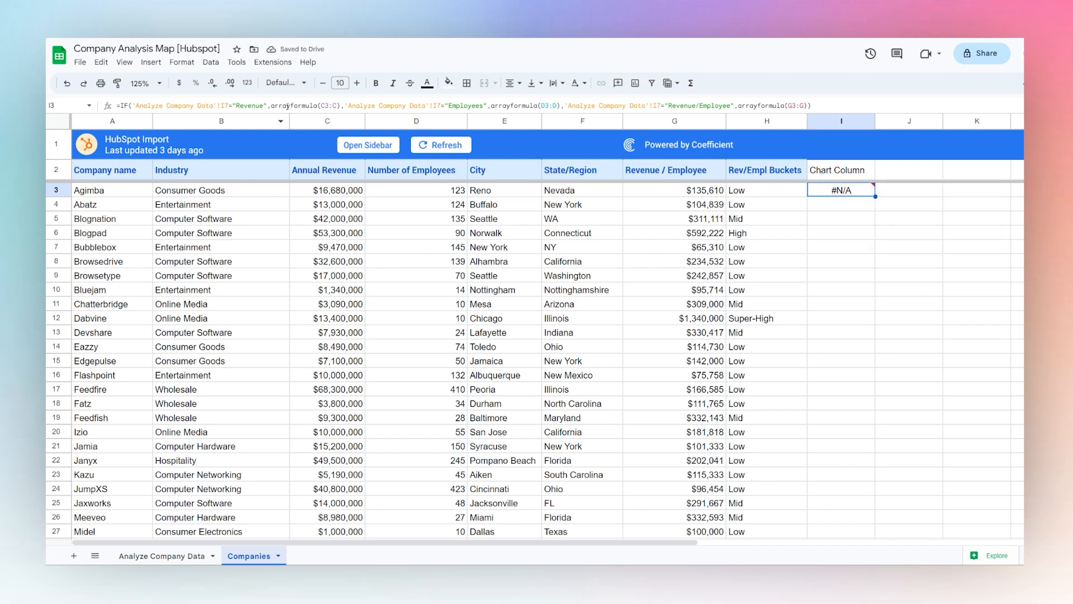
pyautogui.click(347, 105)
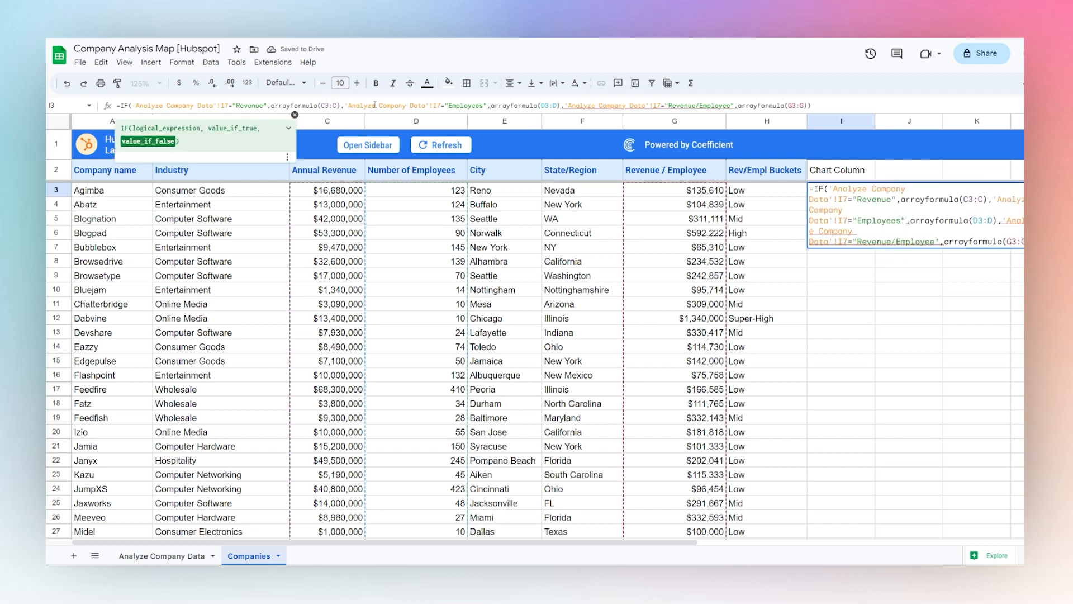
pyautogui.write('IF(')
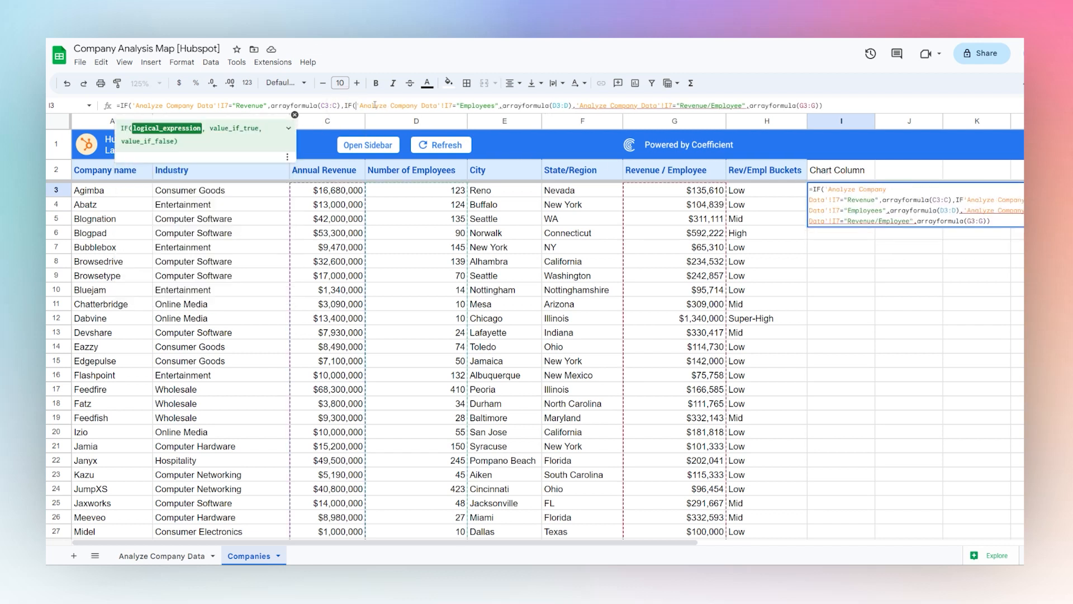
pyautogui.click(576, 105)
pyautogui.write('IF(')
pyautogui.press('End')
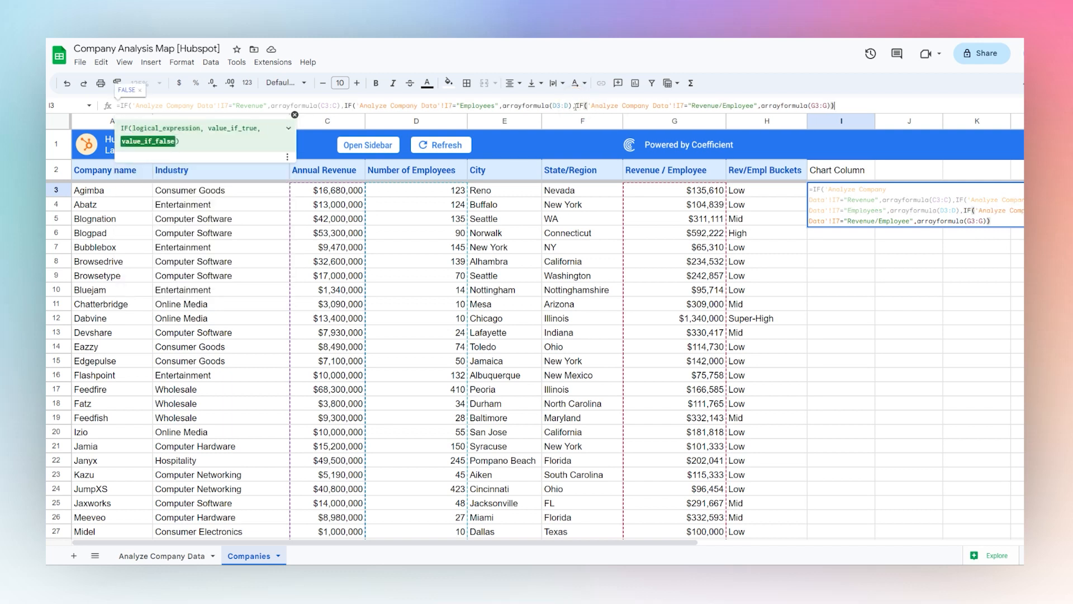
pyautogui.write('))')
pyautogui.press('Return')
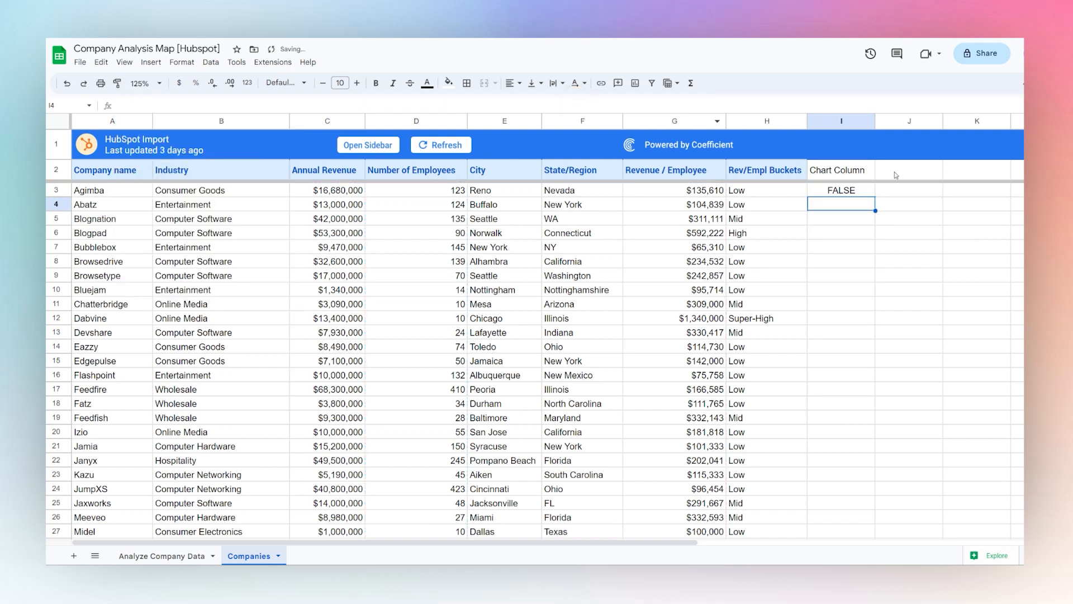
pyautogui.click(845, 175)
pyautogui.click(848, 190)
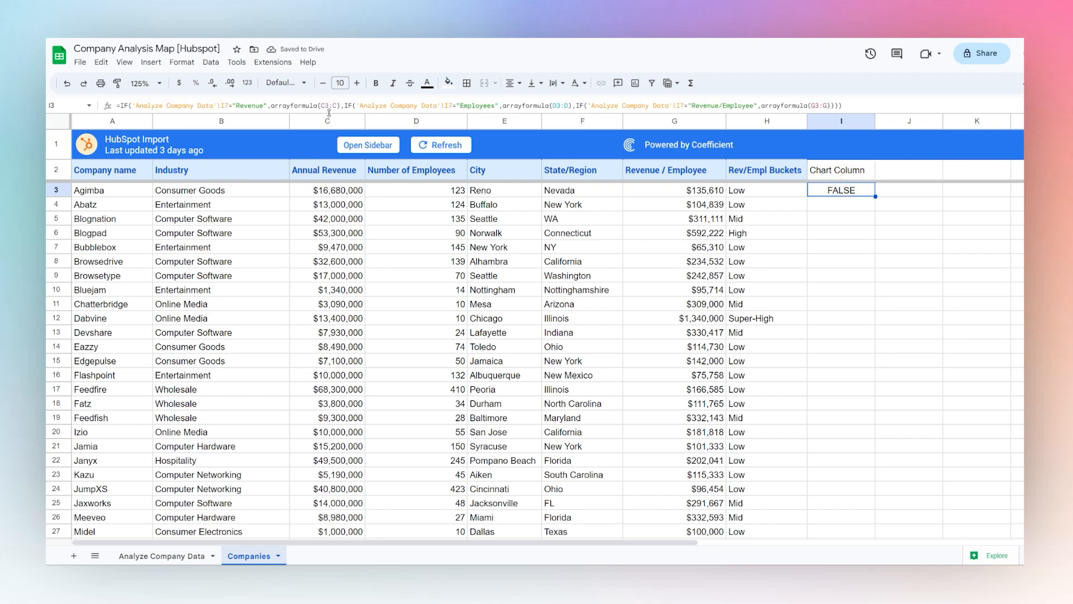
# Choose Revenue as the SELECT METRIC value on Analyze Company Data and check the Chart Column values on the Companies sheet
pyautogui.click(187, 554)
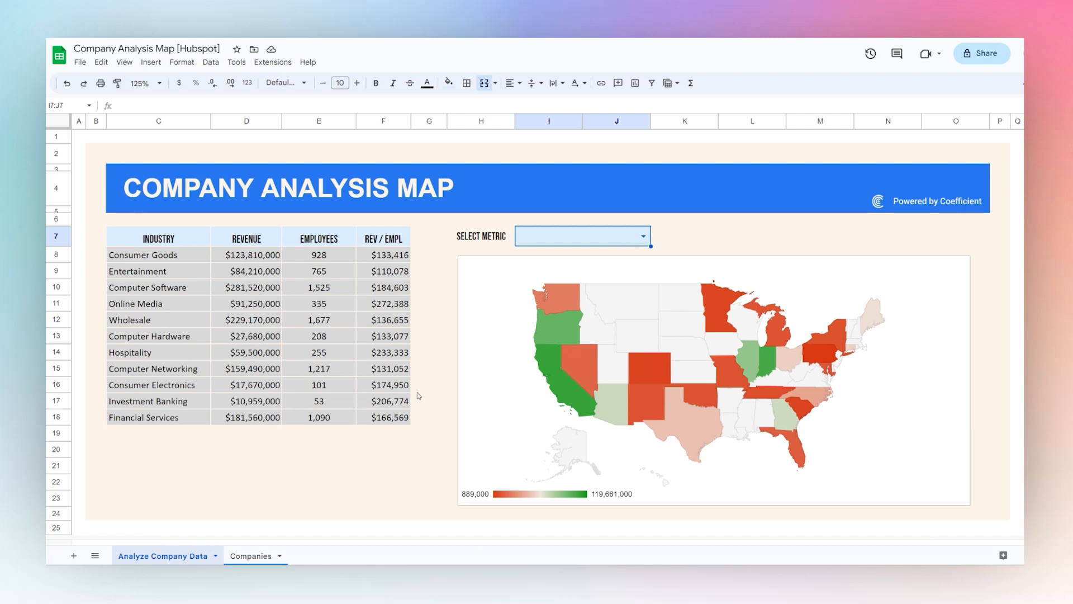
pyautogui.click(642, 236)
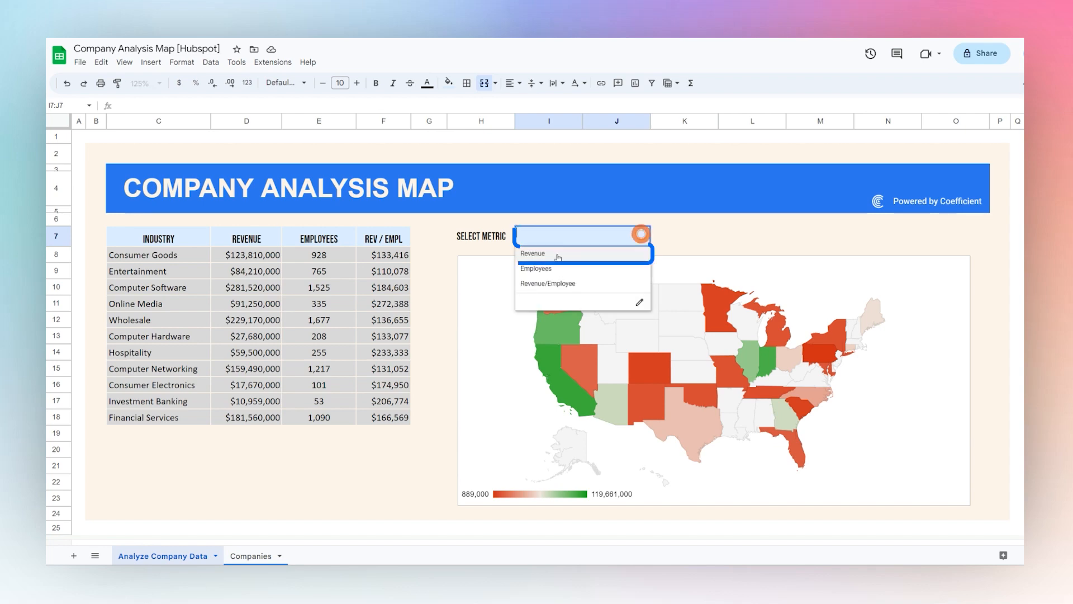
pyautogui.click(558, 257)
pyautogui.click(258, 556)
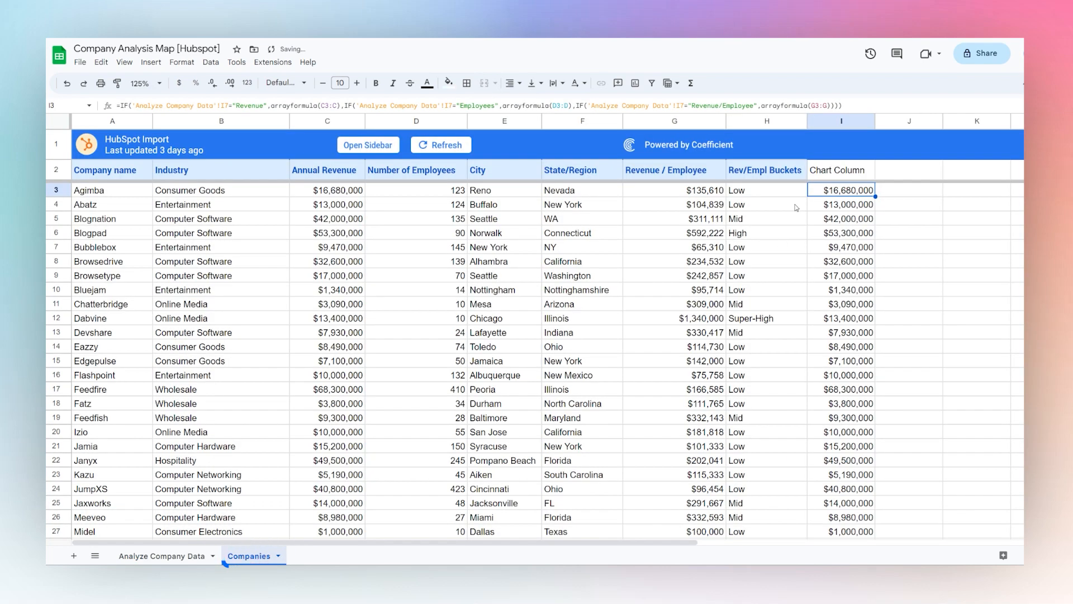
pyautogui.moveTo(837, 207); pyautogui.dragTo(824, 313)
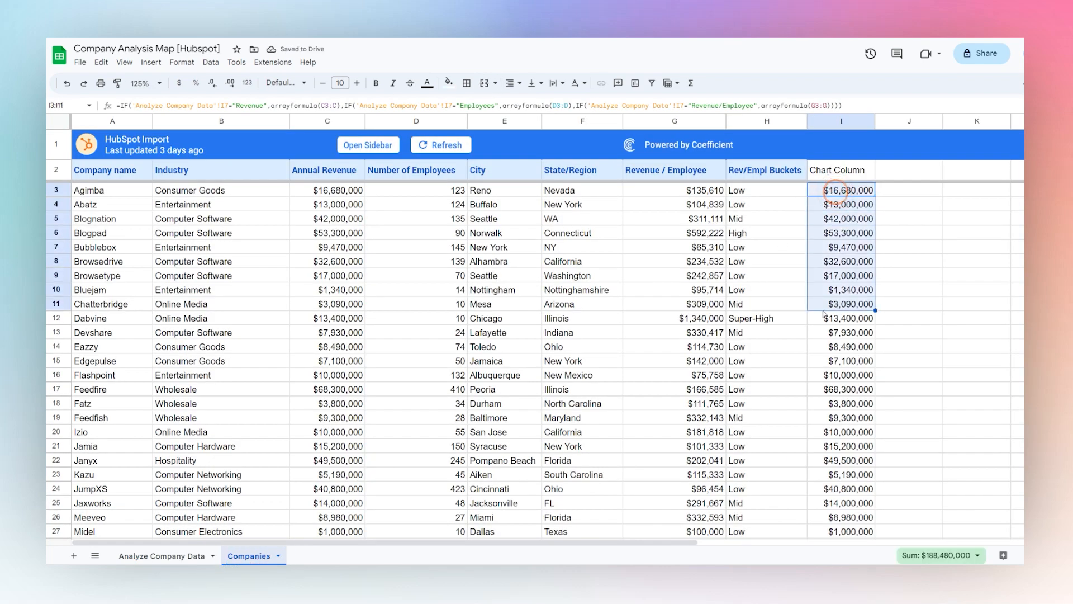
# Copy the Rev/Empl Buckets header formatting onto the Chart Column header in I2 of the Companies sheet
pyautogui.click(767, 170)
pyautogui.click(117, 83)
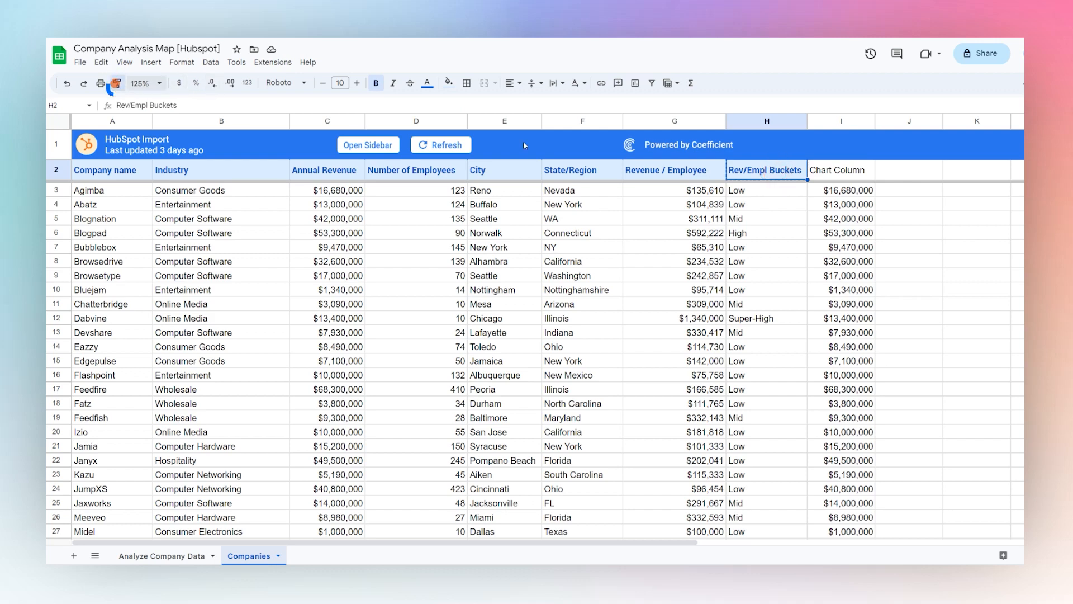
pyautogui.click(832, 178)
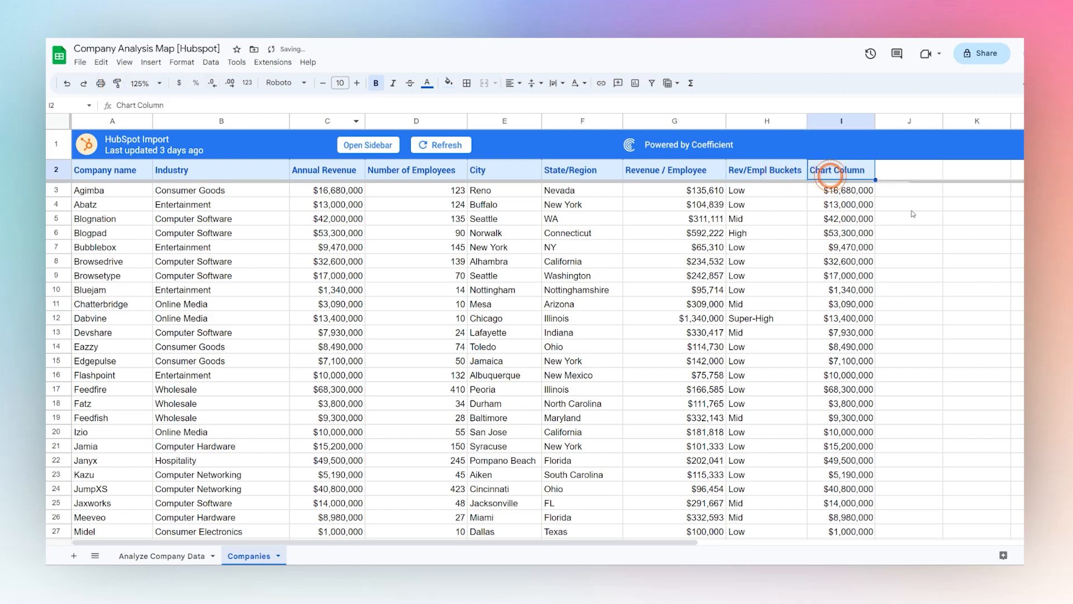
# Set the map chart's Color field on Analyze Company Data to Chart Column, check its data range, and close the chart editor
pyautogui.click(185, 557)
pyautogui.doubleClick(579, 358)
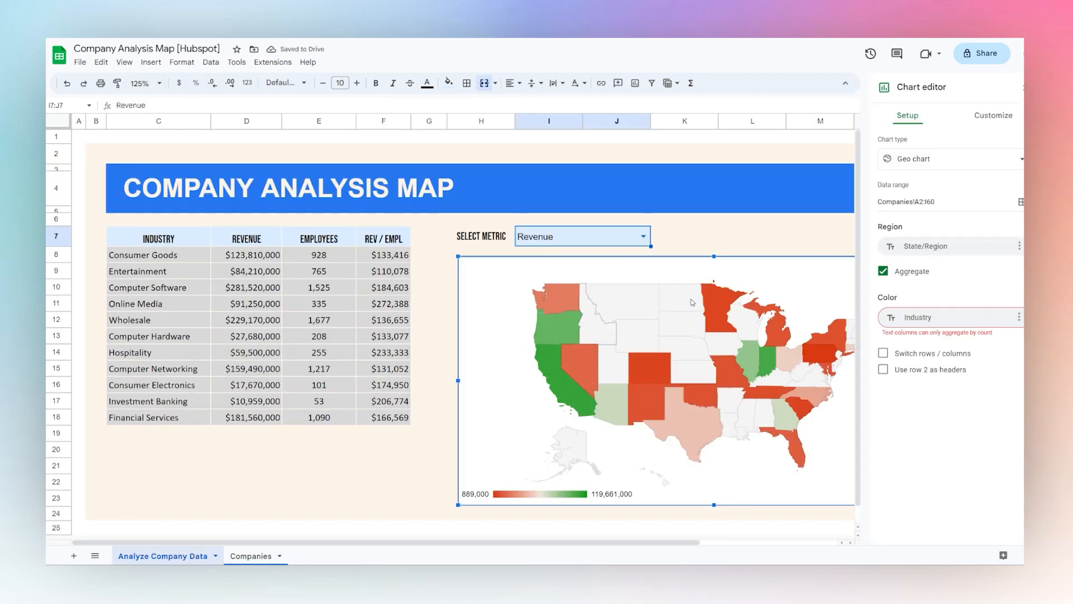
pyautogui.click(914, 317)
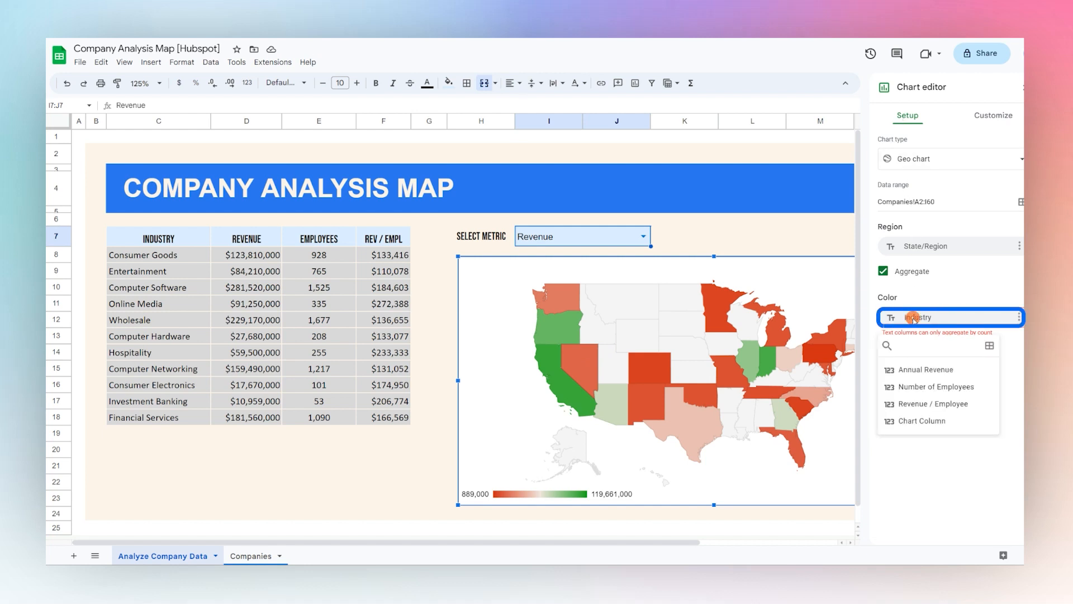
pyautogui.click(910, 426)
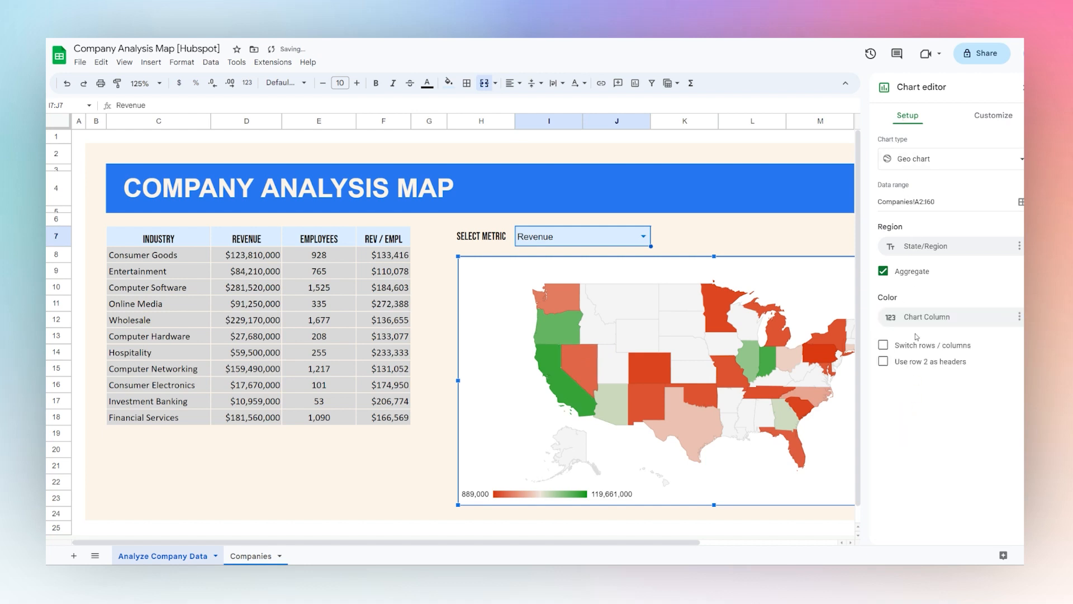
pyautogui.doubleClick(927, 202)
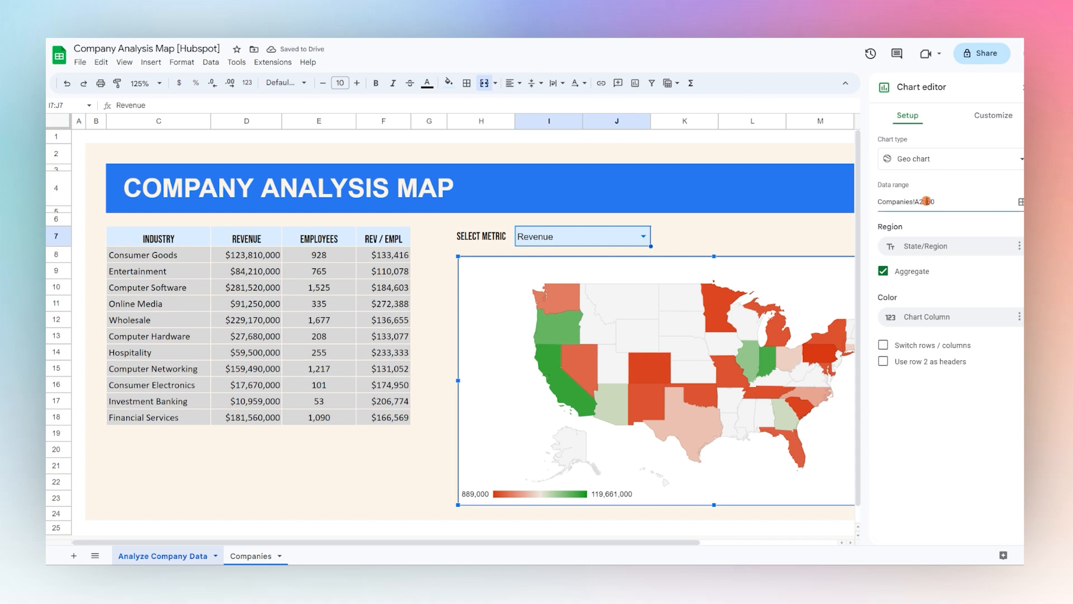
pyautogui.moveTo(924, 202); pyautogui.dragTo(927, 202)
pyautogui.click(1024, 90)
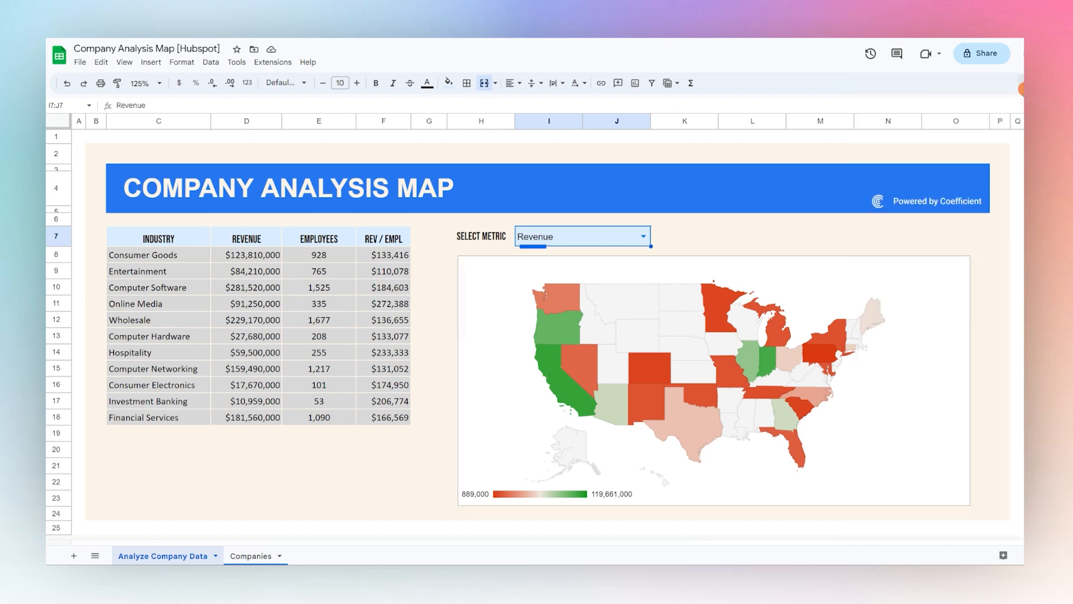
# Switch SELECT METRIC to Employees, Revenue/Employee and back to Revenue to check how the map responds
pyautogui.click(643, 236)
pyautogui.click(535, 270)
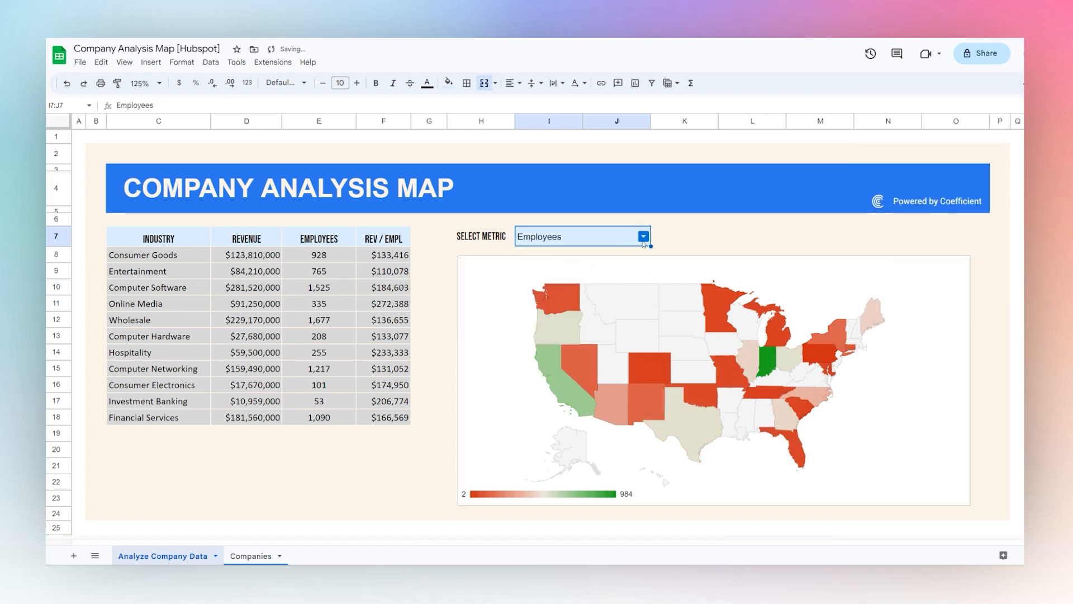
pyautogui.click(537, 235)
pyautogui.click(537, 284)
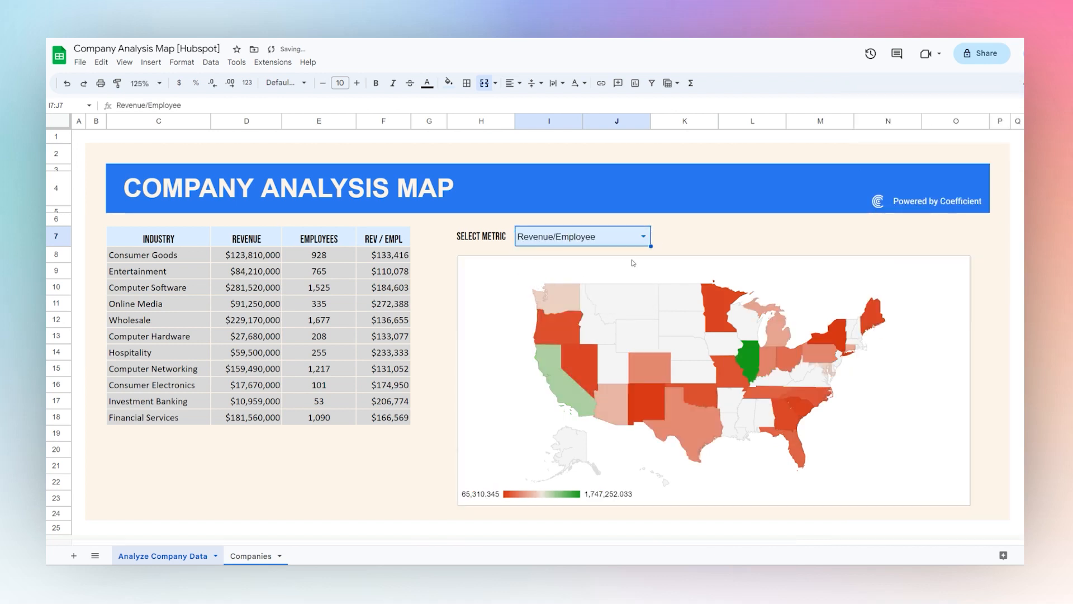
pyautogui.click(553, 236)
pyautogui.click(553, 253)
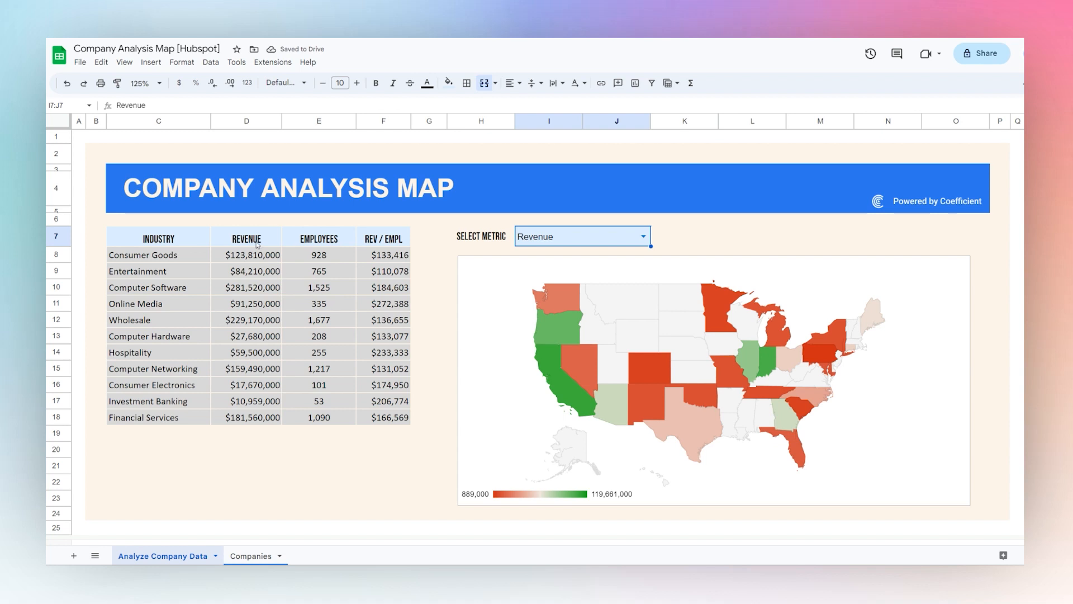
pyautogui.moveTo(189, 244); pyautogui.dragTo(168, 418)
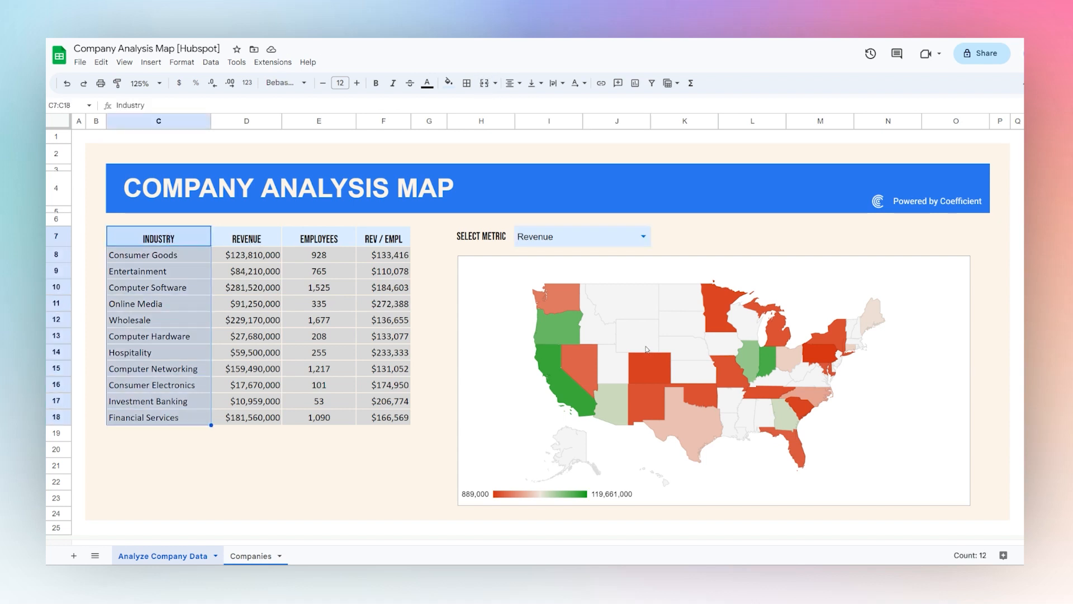
pyautogui.click(649, 285)
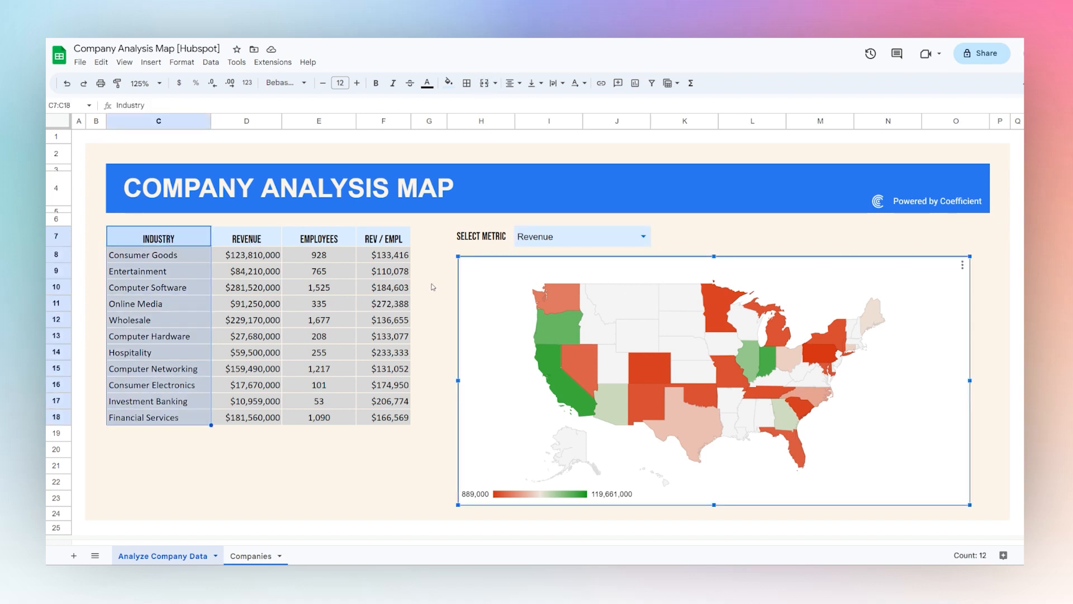
pyautogui.moveTo(374, 246); pyautogui.dragTo(382, 418)
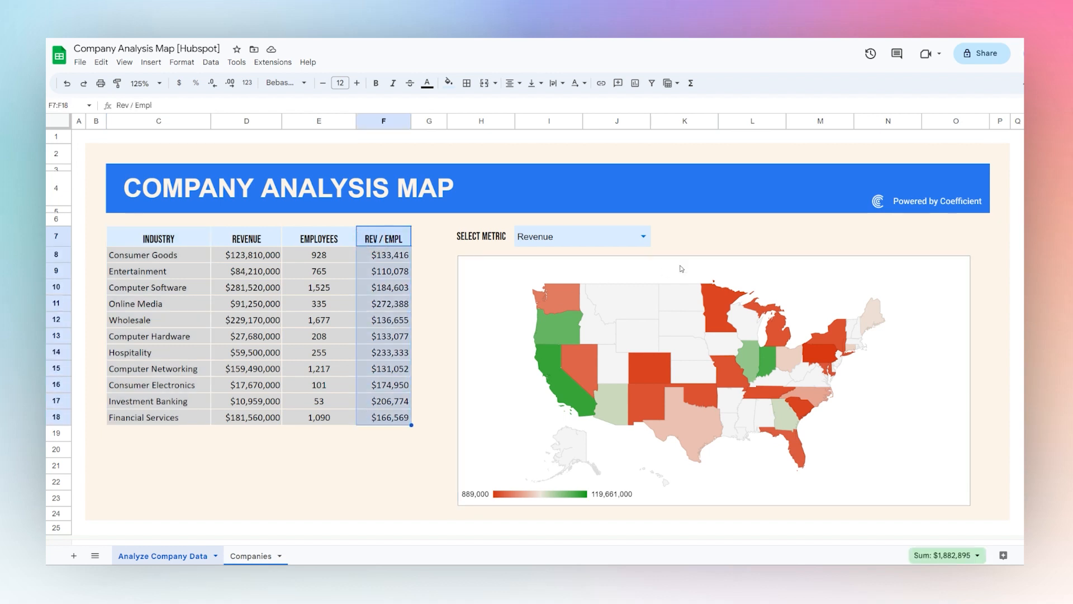
# Add an Industry slicer based on Companies!A2:I60, narrow it, and place it beside the SELECT METRIC drop-down above the map
pyautogui.click(719, 242)
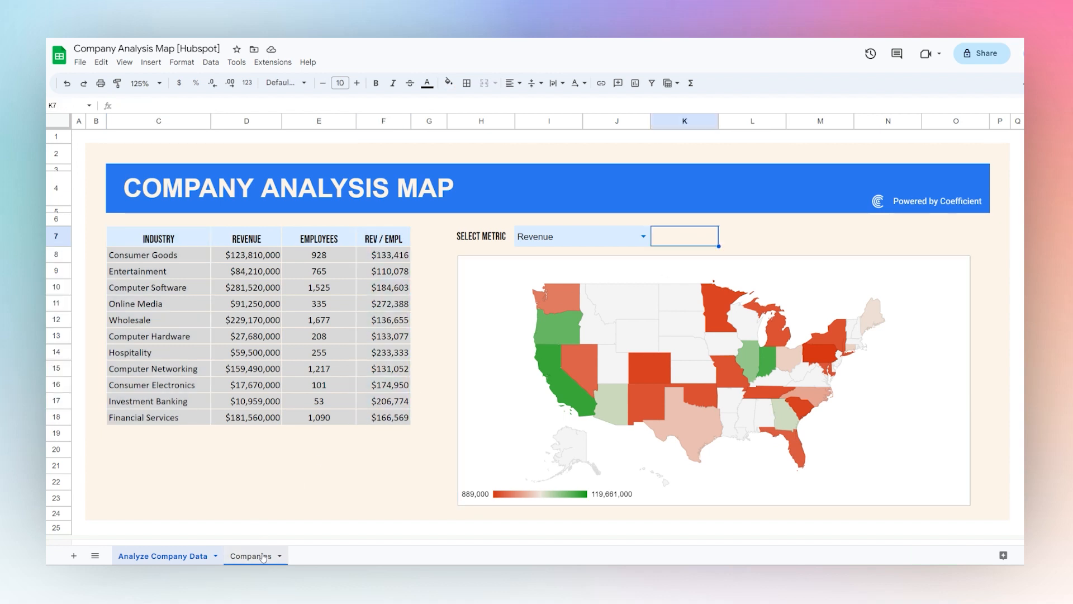
pyautogui.click(212, 63)
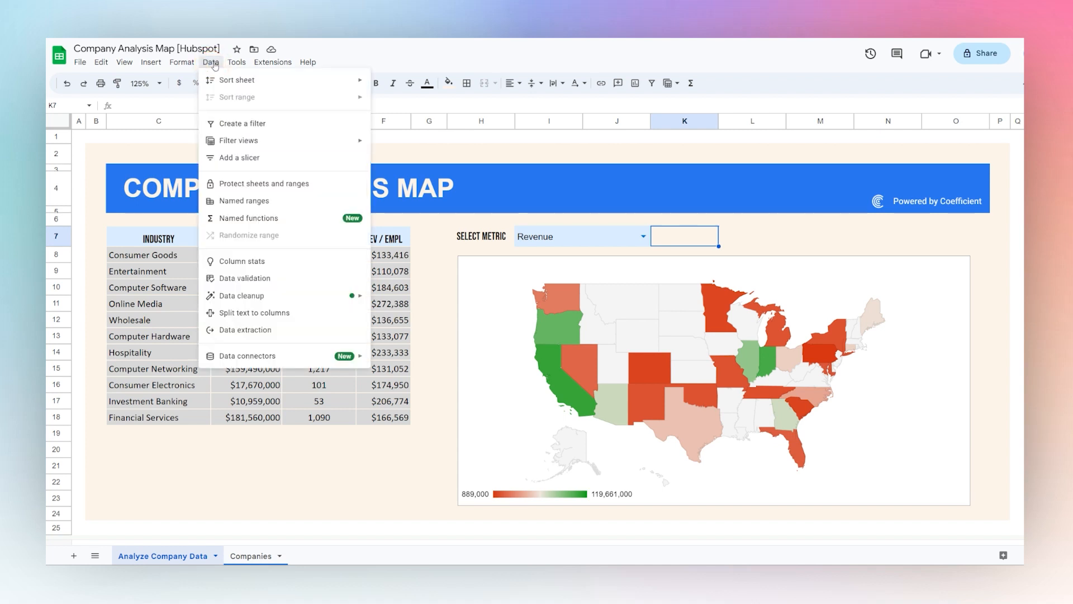
pyautogui.click(220, 158)
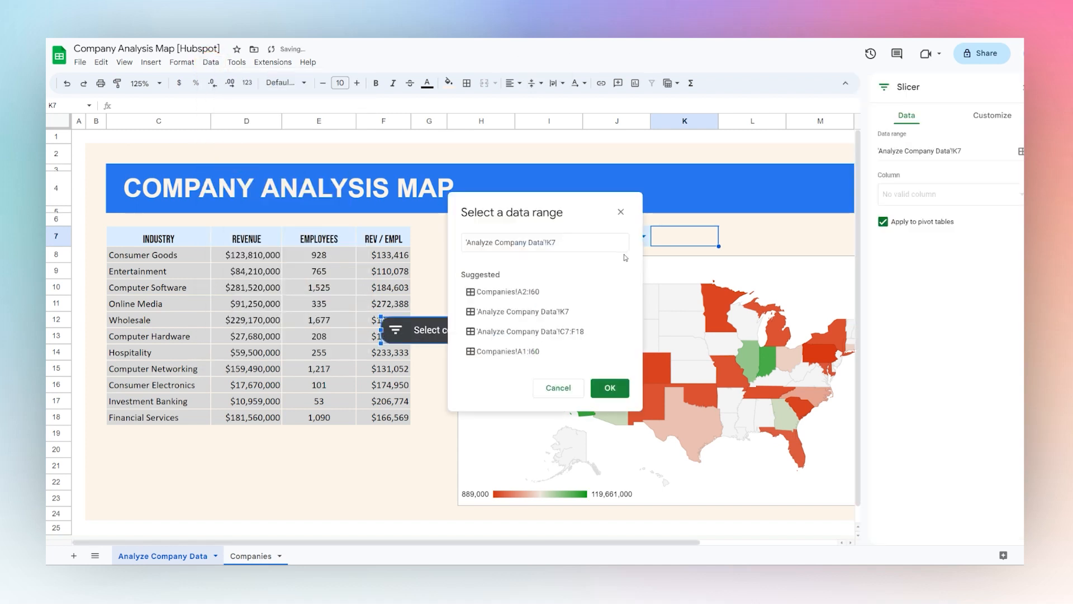
pyautogui.click(474, 291)
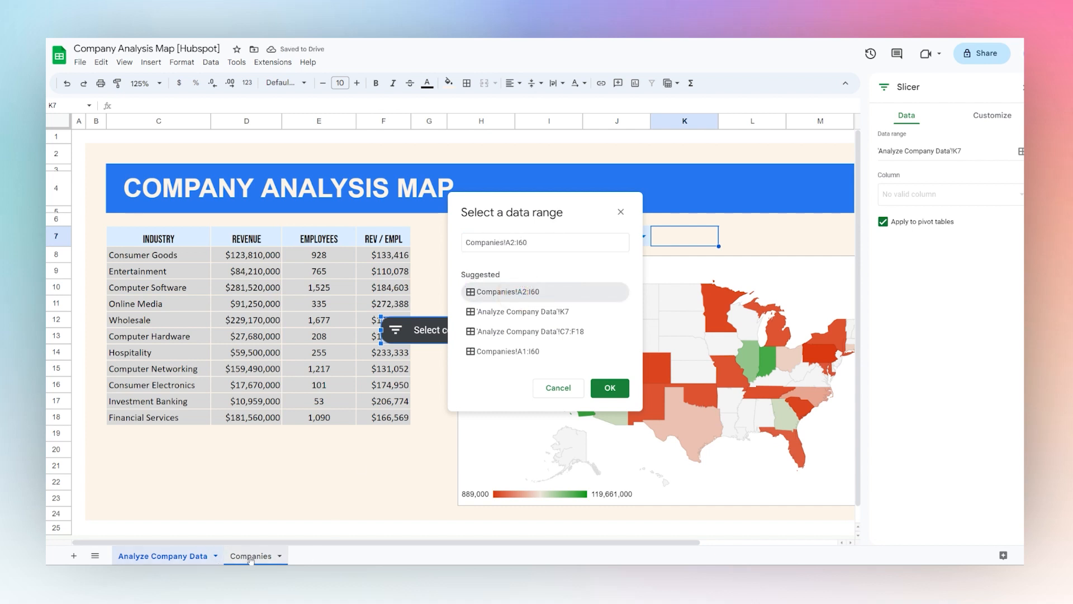
pyautogui.click(598, 391)
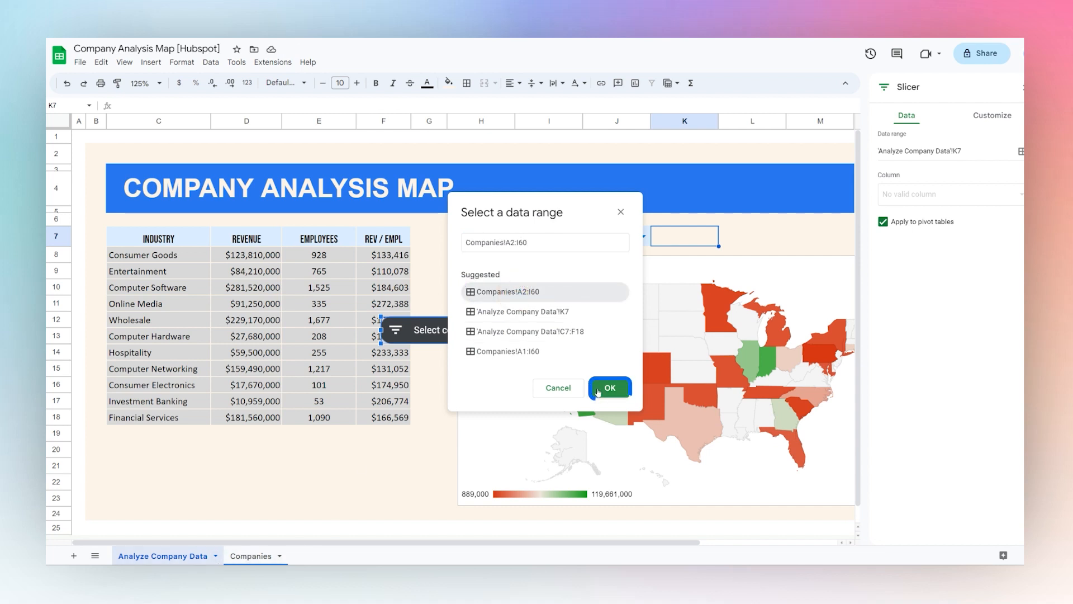
pyautogui.click(899, 196)
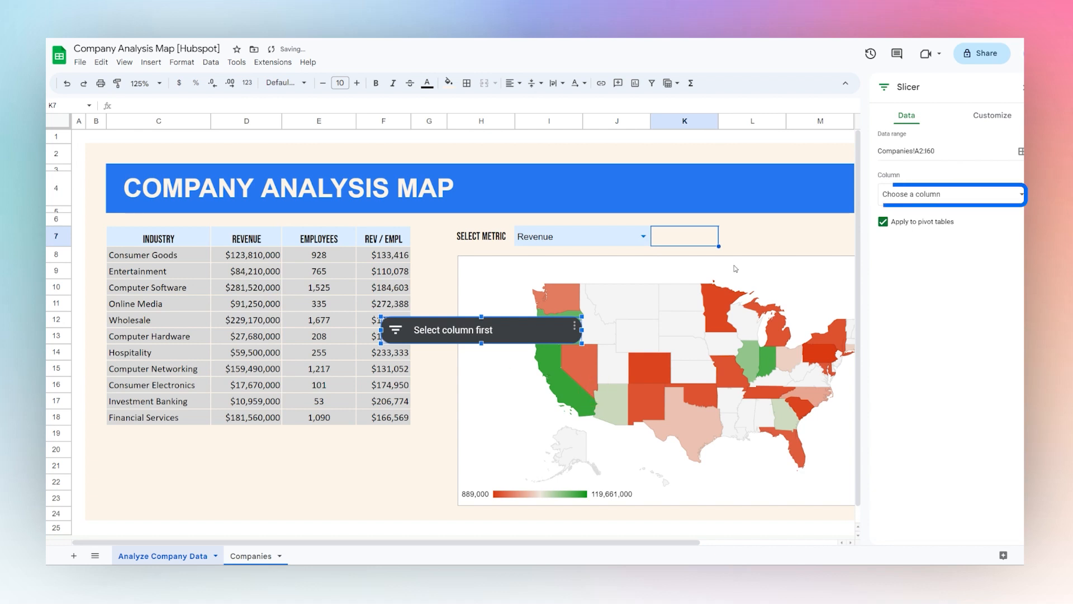
pyautogui.click(900, 208)
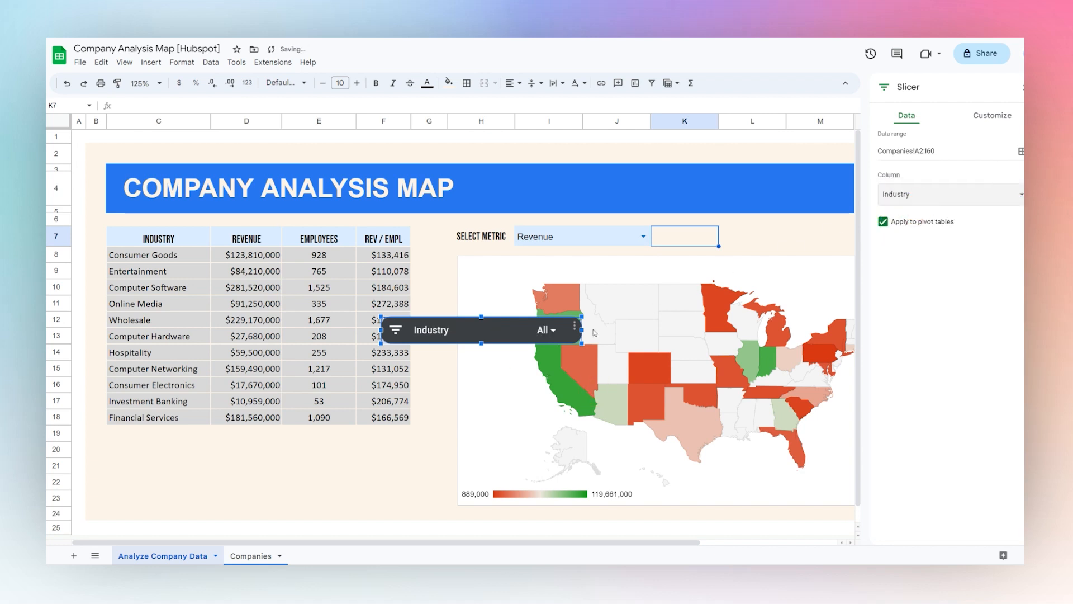
pyautogui.moveTo(585, 330); pyautogui.dragTo(522, 330)
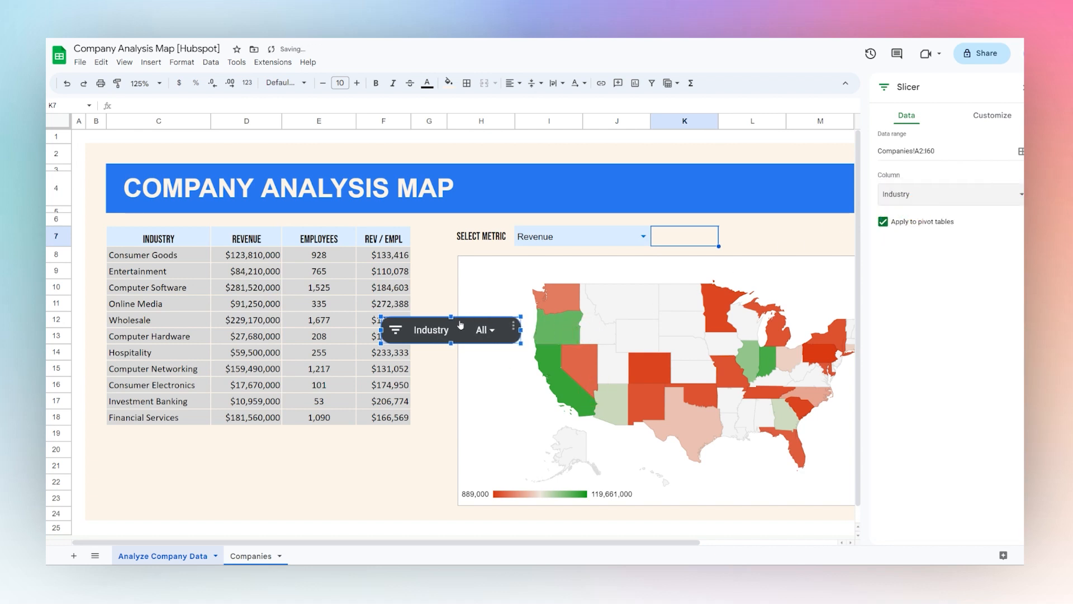
pyautogui.moveTo(452, 315); pyautogui.dragTo(725, 235)
# Filter the Industry slicer to Computer Hardware, Computer Networking and Computer Software only, and close the slicer settings
pyautogui.click(761, 236)
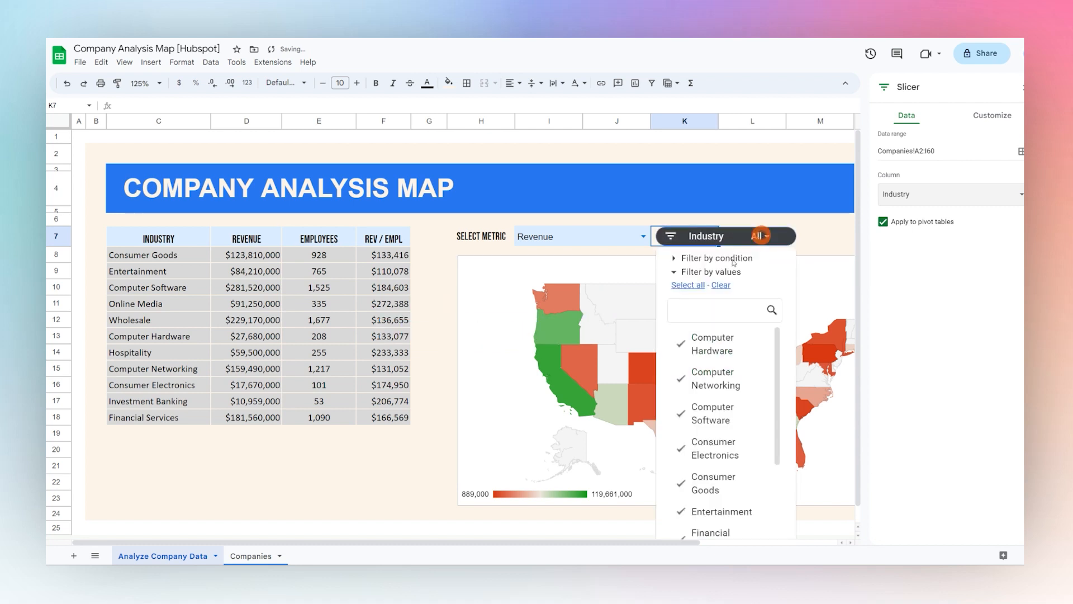
pyautogui.scroll(-3, 724, 386)
pyautogui.scroll(3, 721, 419)
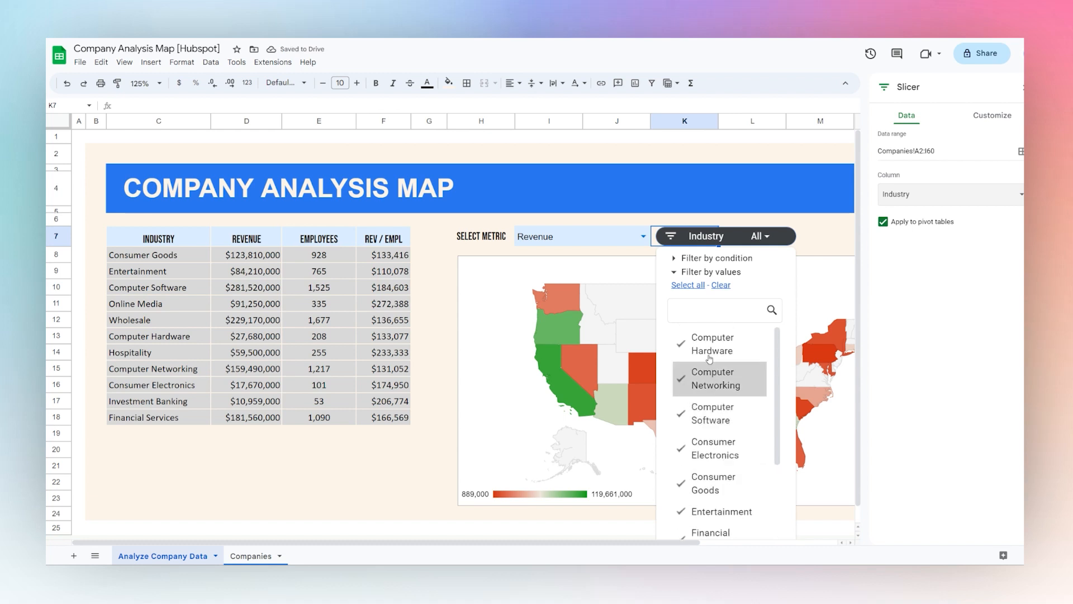
pyautogui.scroll(-3, 718, 392)
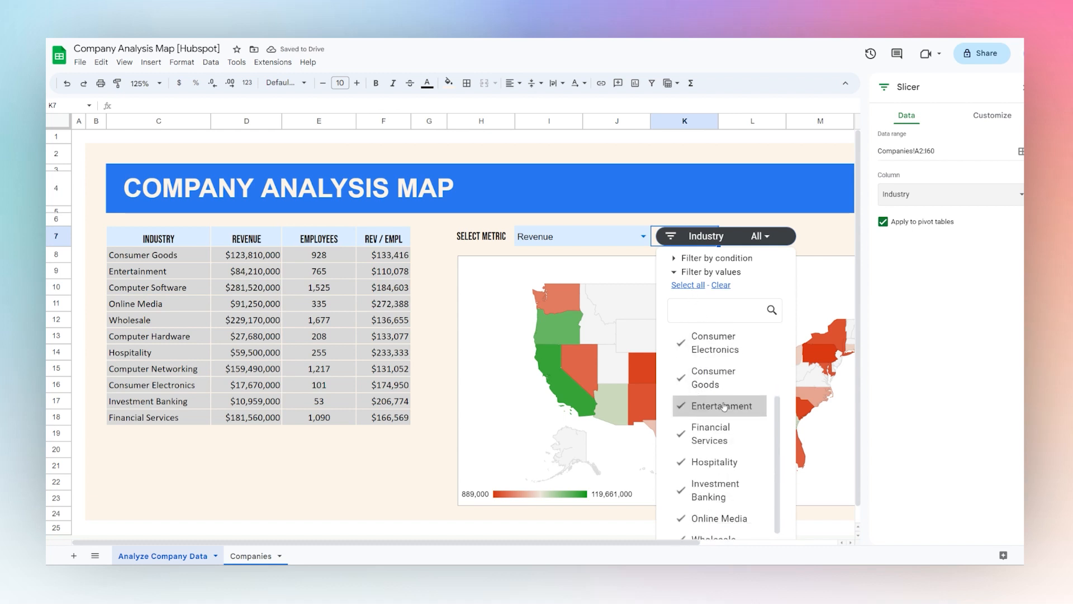
pyautogui.scroll(3, 716, 425)
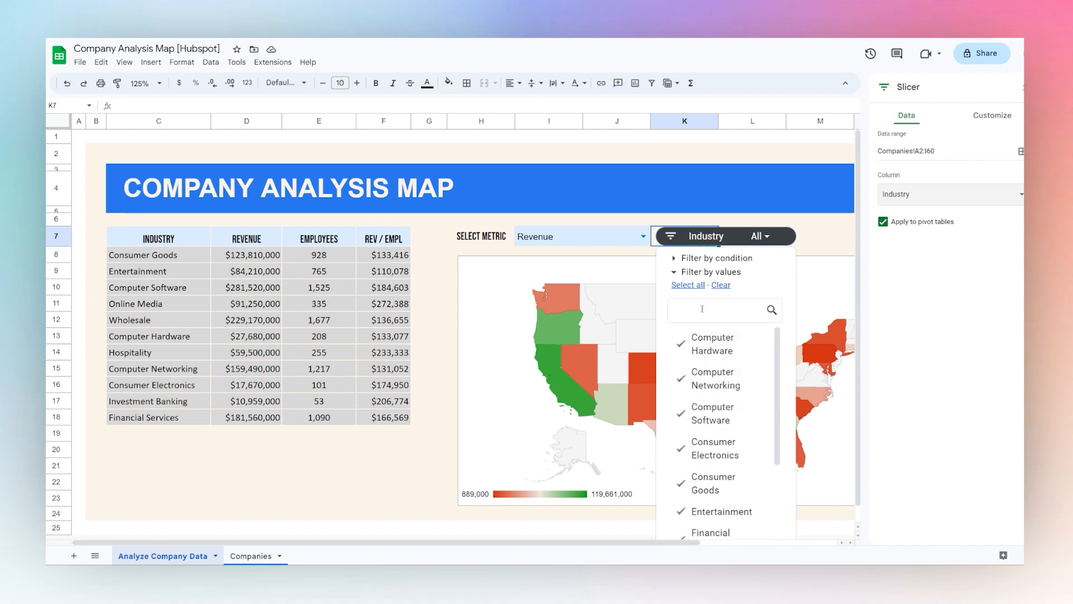
pyautogui.click(720, 286)
pyautogui.click(710, 347)
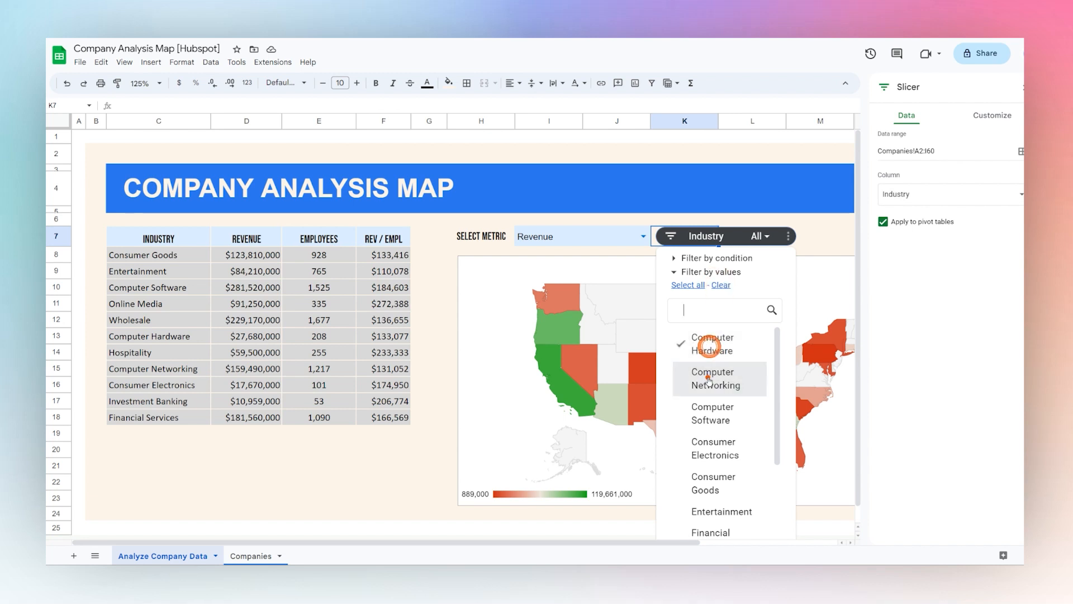
pyautogui.click(707, 378)
pyautogui.click(704, 420)
pyautogui.scroll(-3, 704, 416)
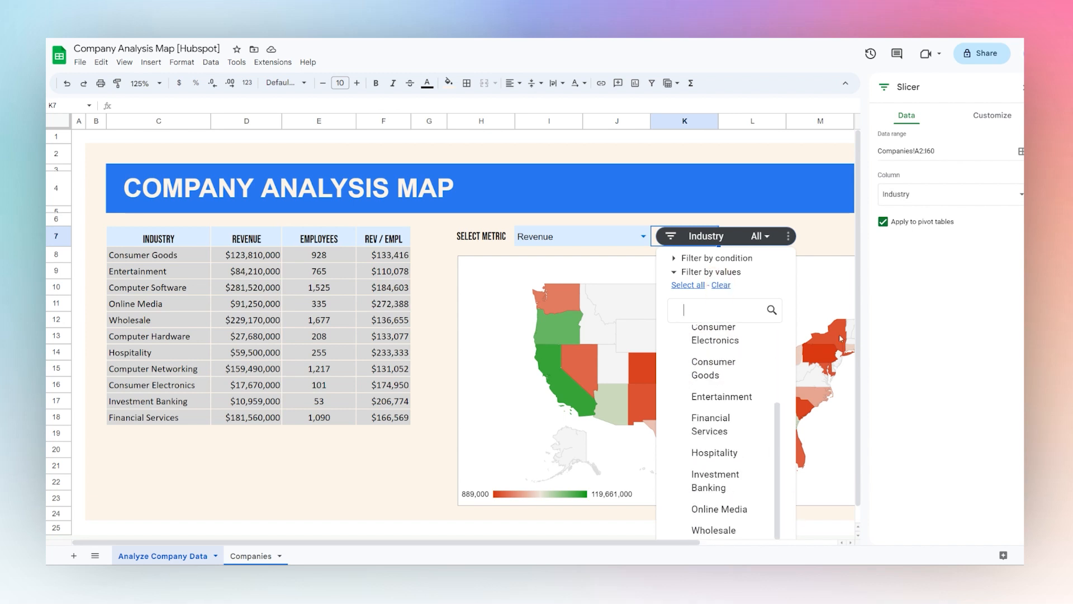
pyautogui.scroll(-1, 860, 348)
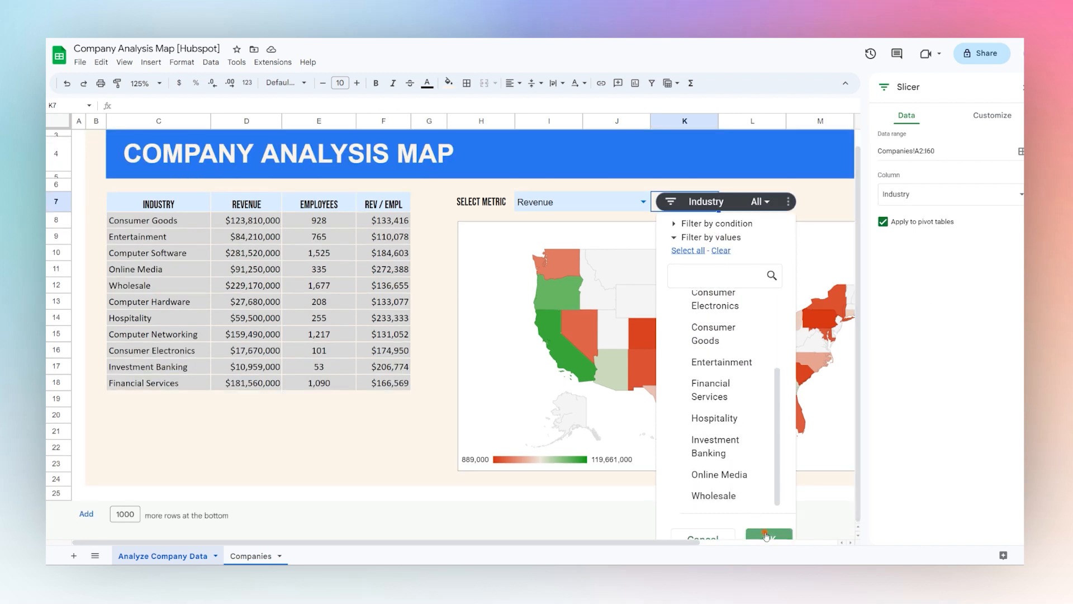
pyautogui.click(769, 535)
pyautogui.click(1021, 94)
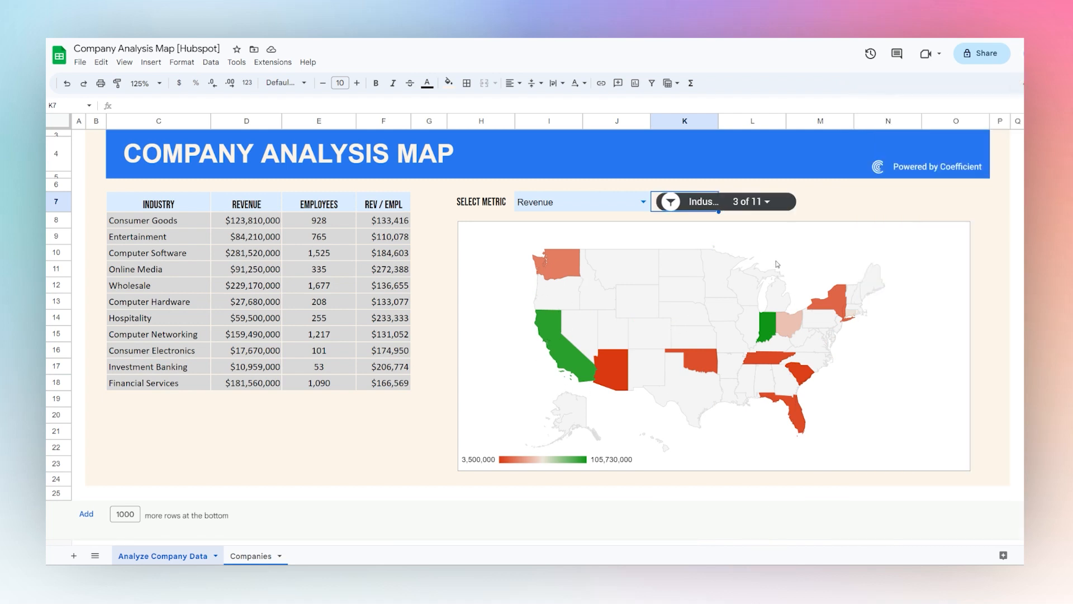
# Reset the Industry slicer to include all industries
pyautogui.click(767, 204)
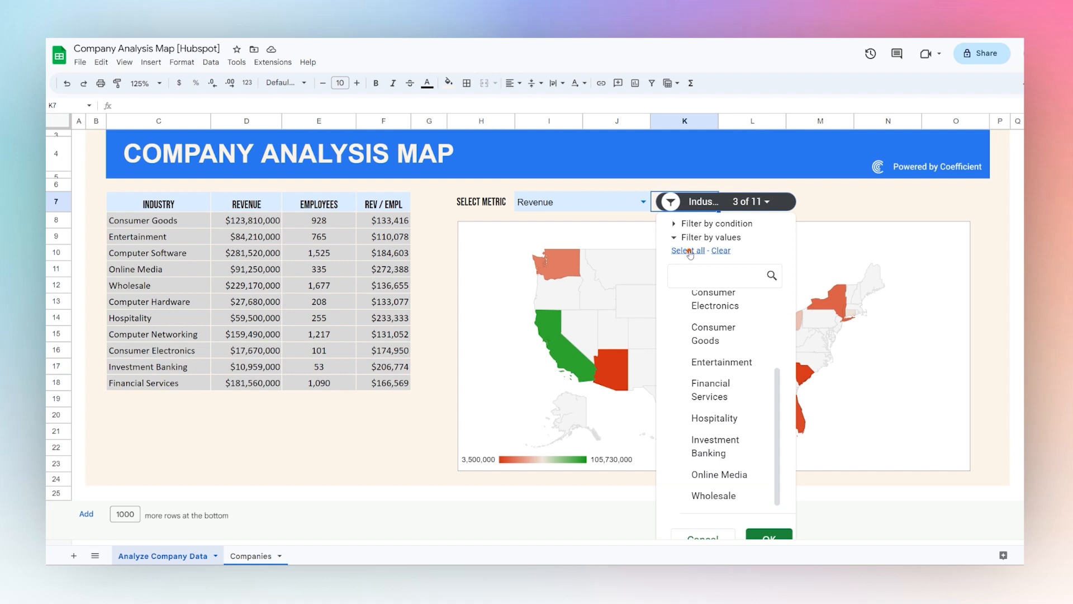
pyautogui.click(689, 251)
pyautogui.click(760, 534)
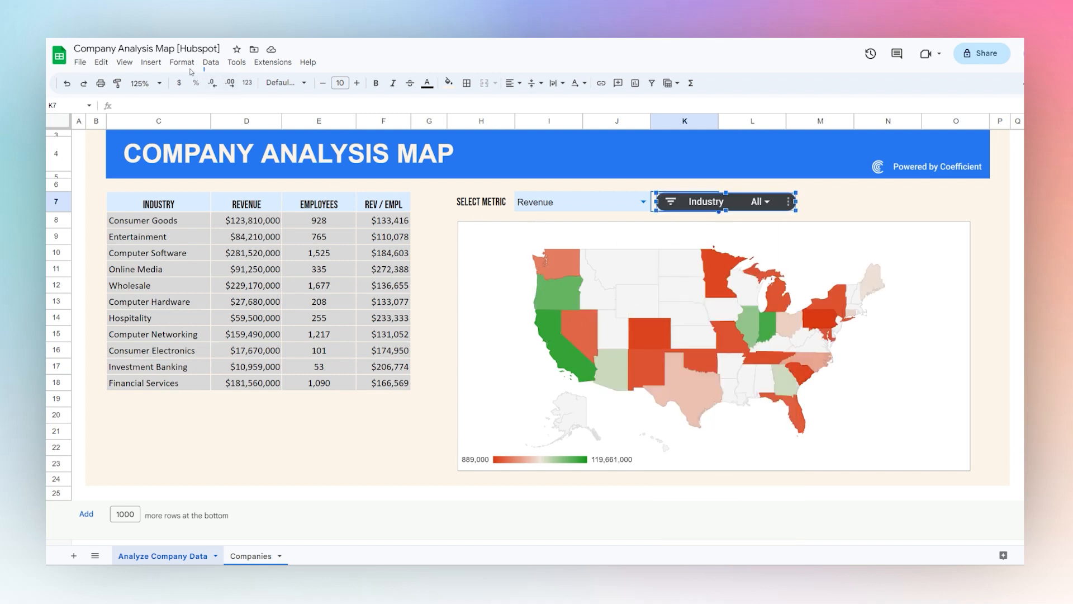
# Add a second slicer based on Companies!A2:I60 that filters by the Rev/Empl Buckets column
pyautogui.click(211, 62)
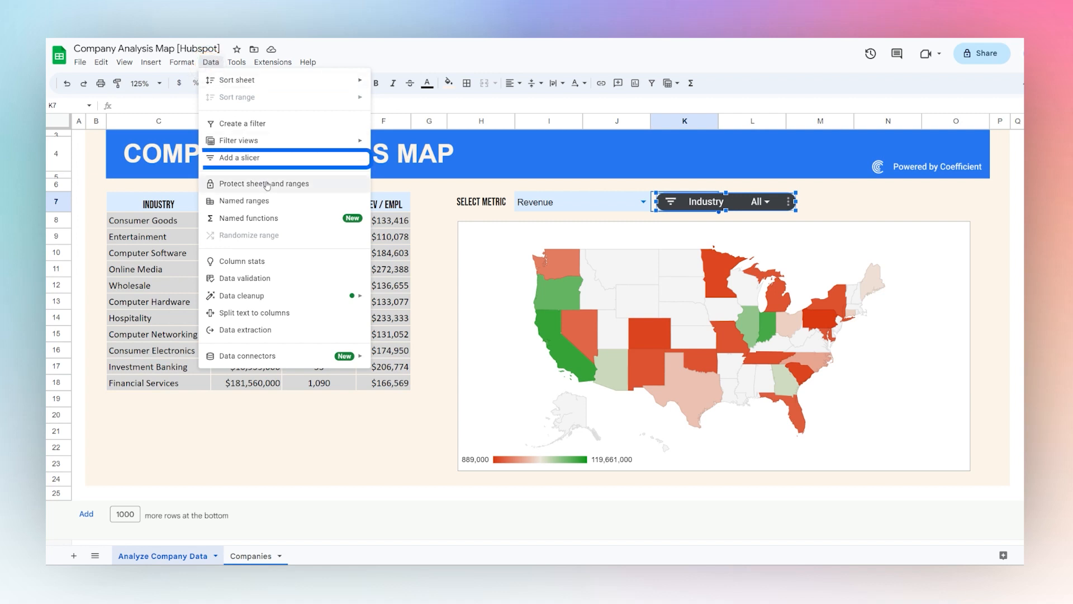
pyautogui.click(240, 158)
pyautogui.click(510, 292)
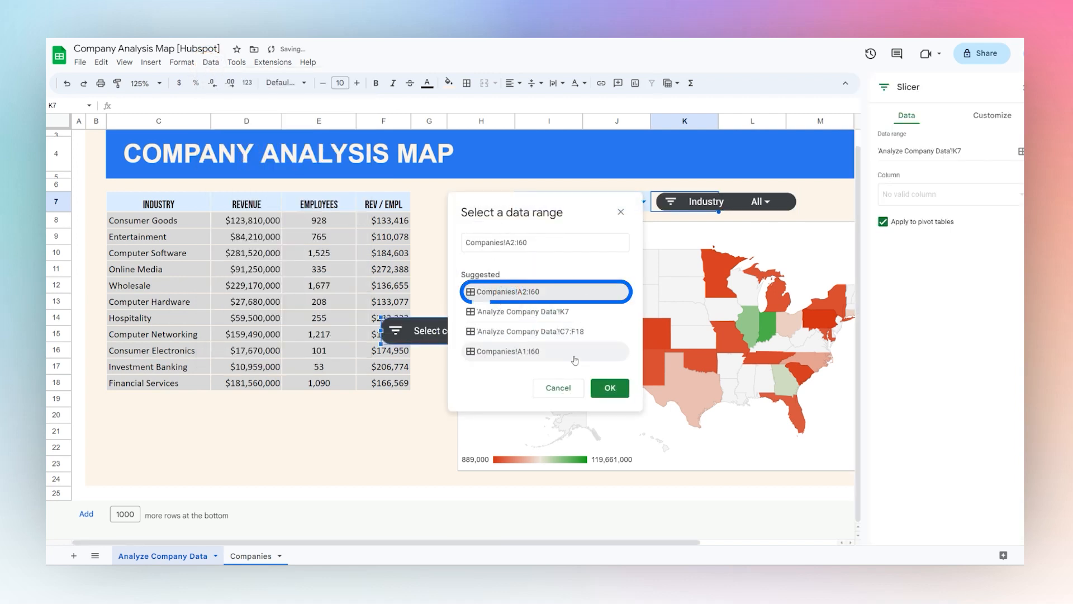
pyautogui.click(602, 387)
pyautogui.click(898, 192)
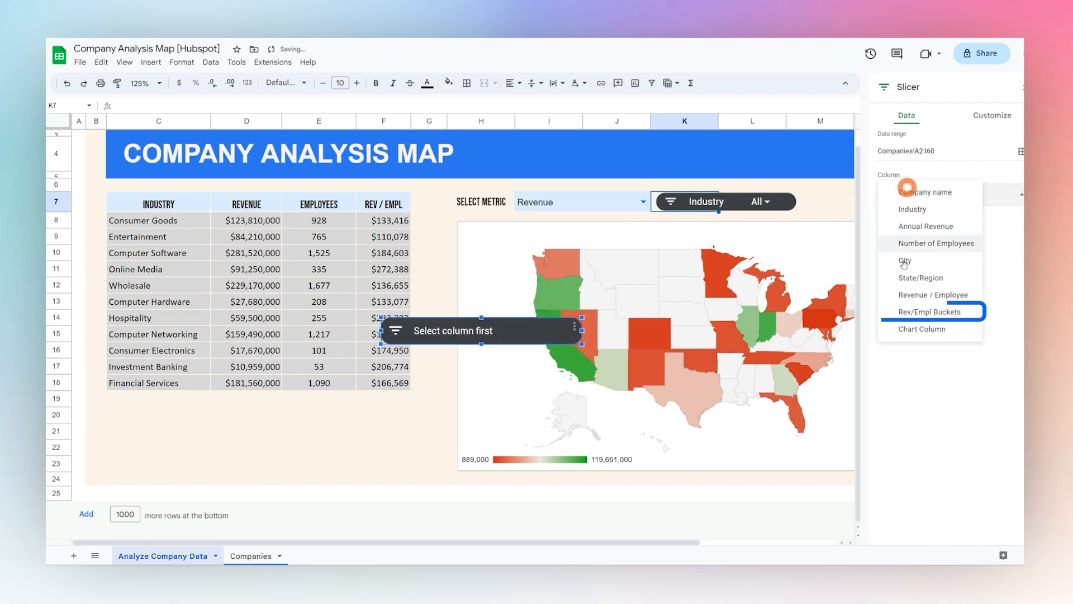
pyautogui.click(922, 313)
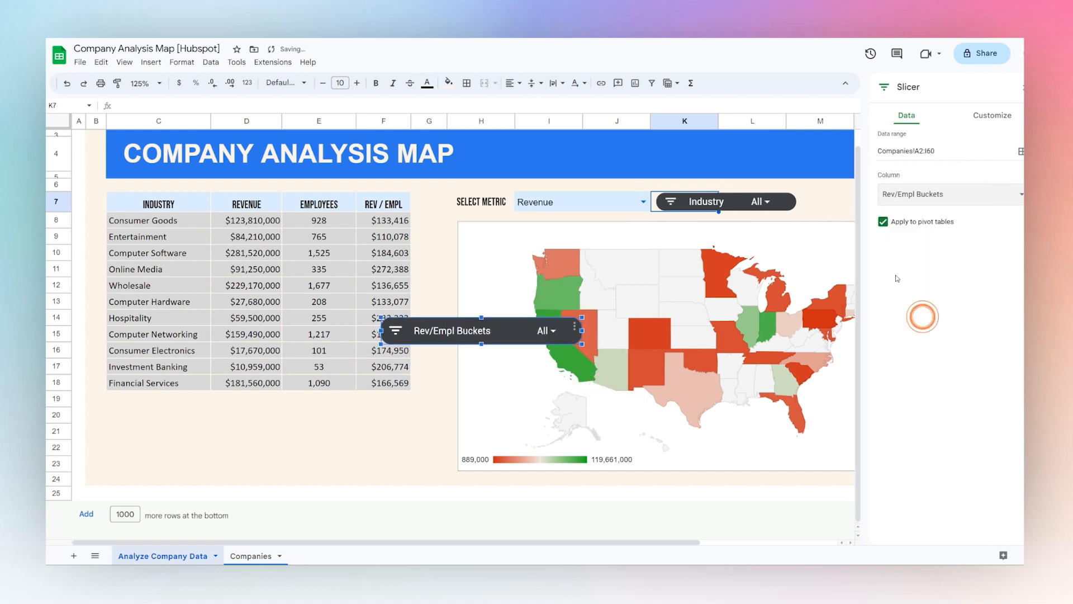
# Close the slicer settings, narrow the Rev/Empl Buckets slicer, and place it beside the Industry slicer above the map
pyautogui.click(1022, 86)
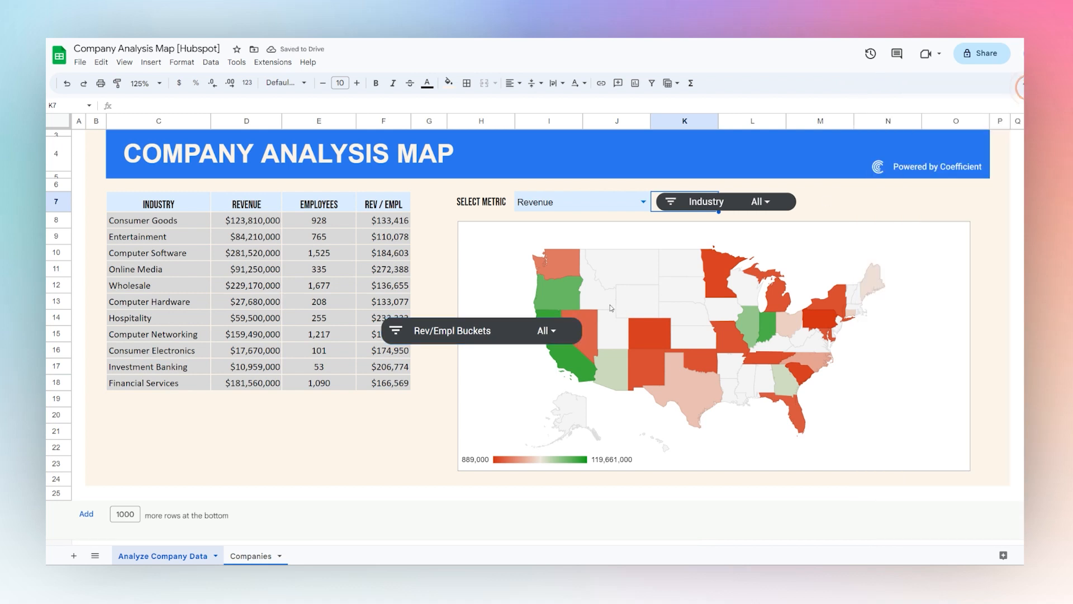
pyautogui.moveTo(585, 332); pyautogui.dragTo(554, 330)
pyautogui.moveTo(467, 318); pyautogui.dragTo(881, 197)
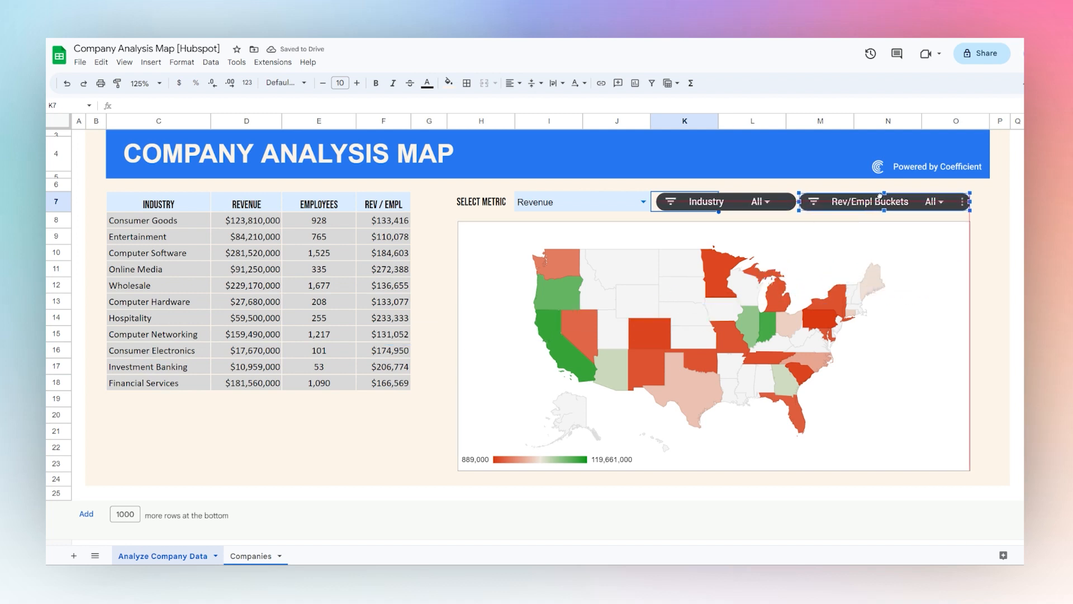
# Filter the Rev/Empl Buckets slicer to the Super-High and High values only
pyautogui.click(933, 201)
pyautogui.click(864, 251)
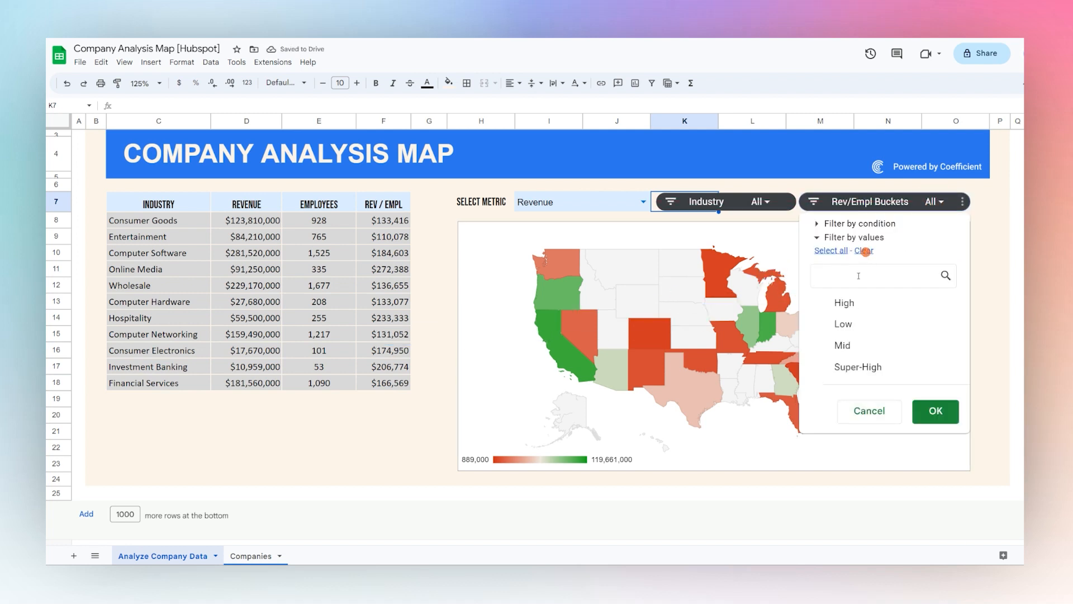
pyautogui.click(850, 369)
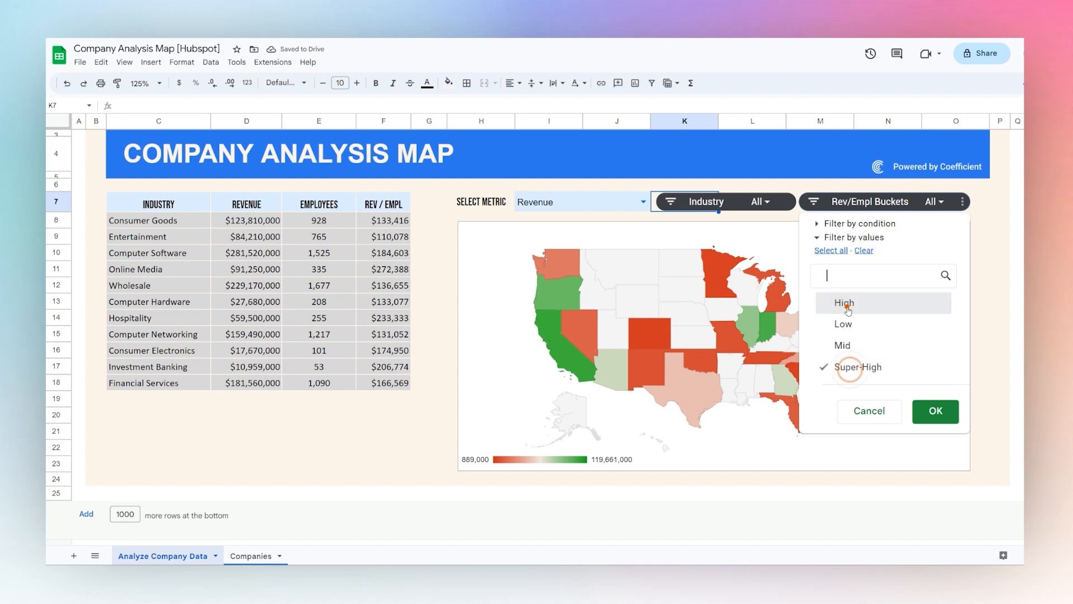
pyautogui.click(844, 303)
pyautogui.click(930, 417)
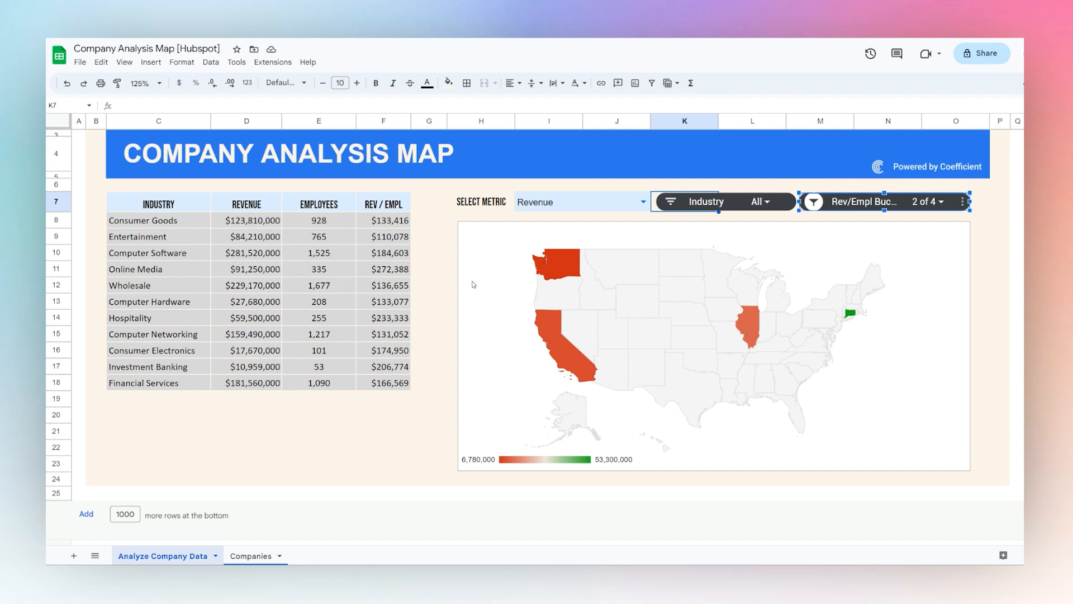
# Reset the Rev/Empl Buckets slicer to include all values and deselect it by selecting empty cell F20
pyautogui.click(936, 203)
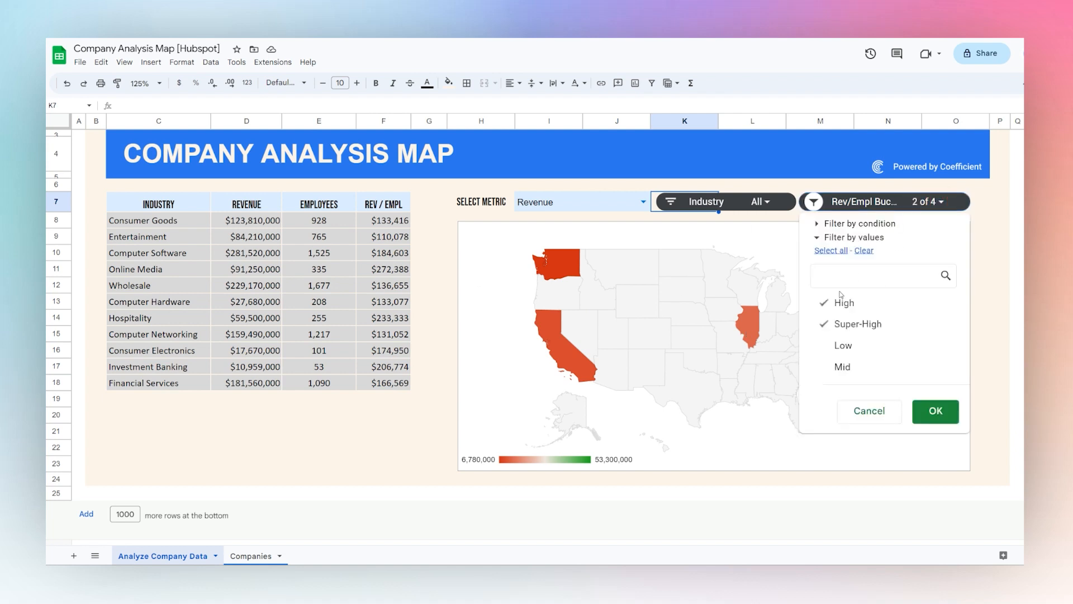
pyautogui.click(837, 252)
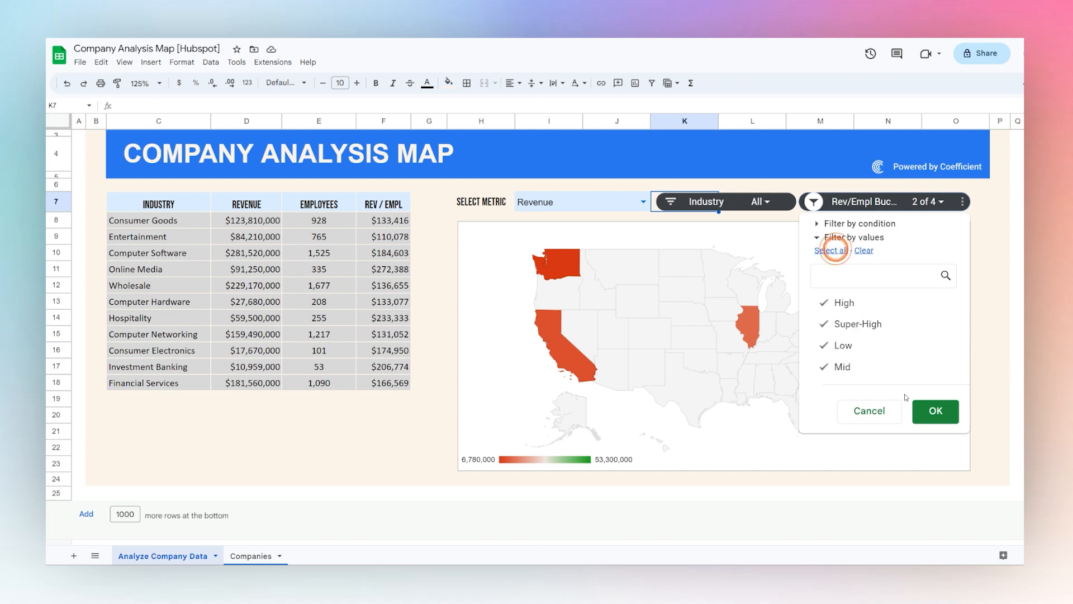
pyautogui.click(936, 411)
pyautogui.click(410, 417)
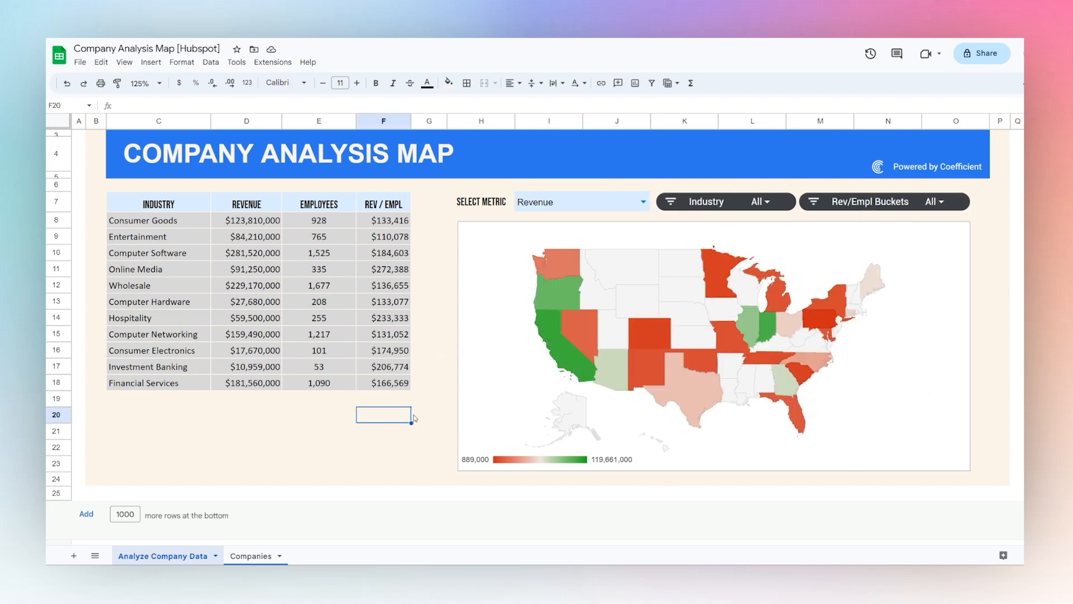